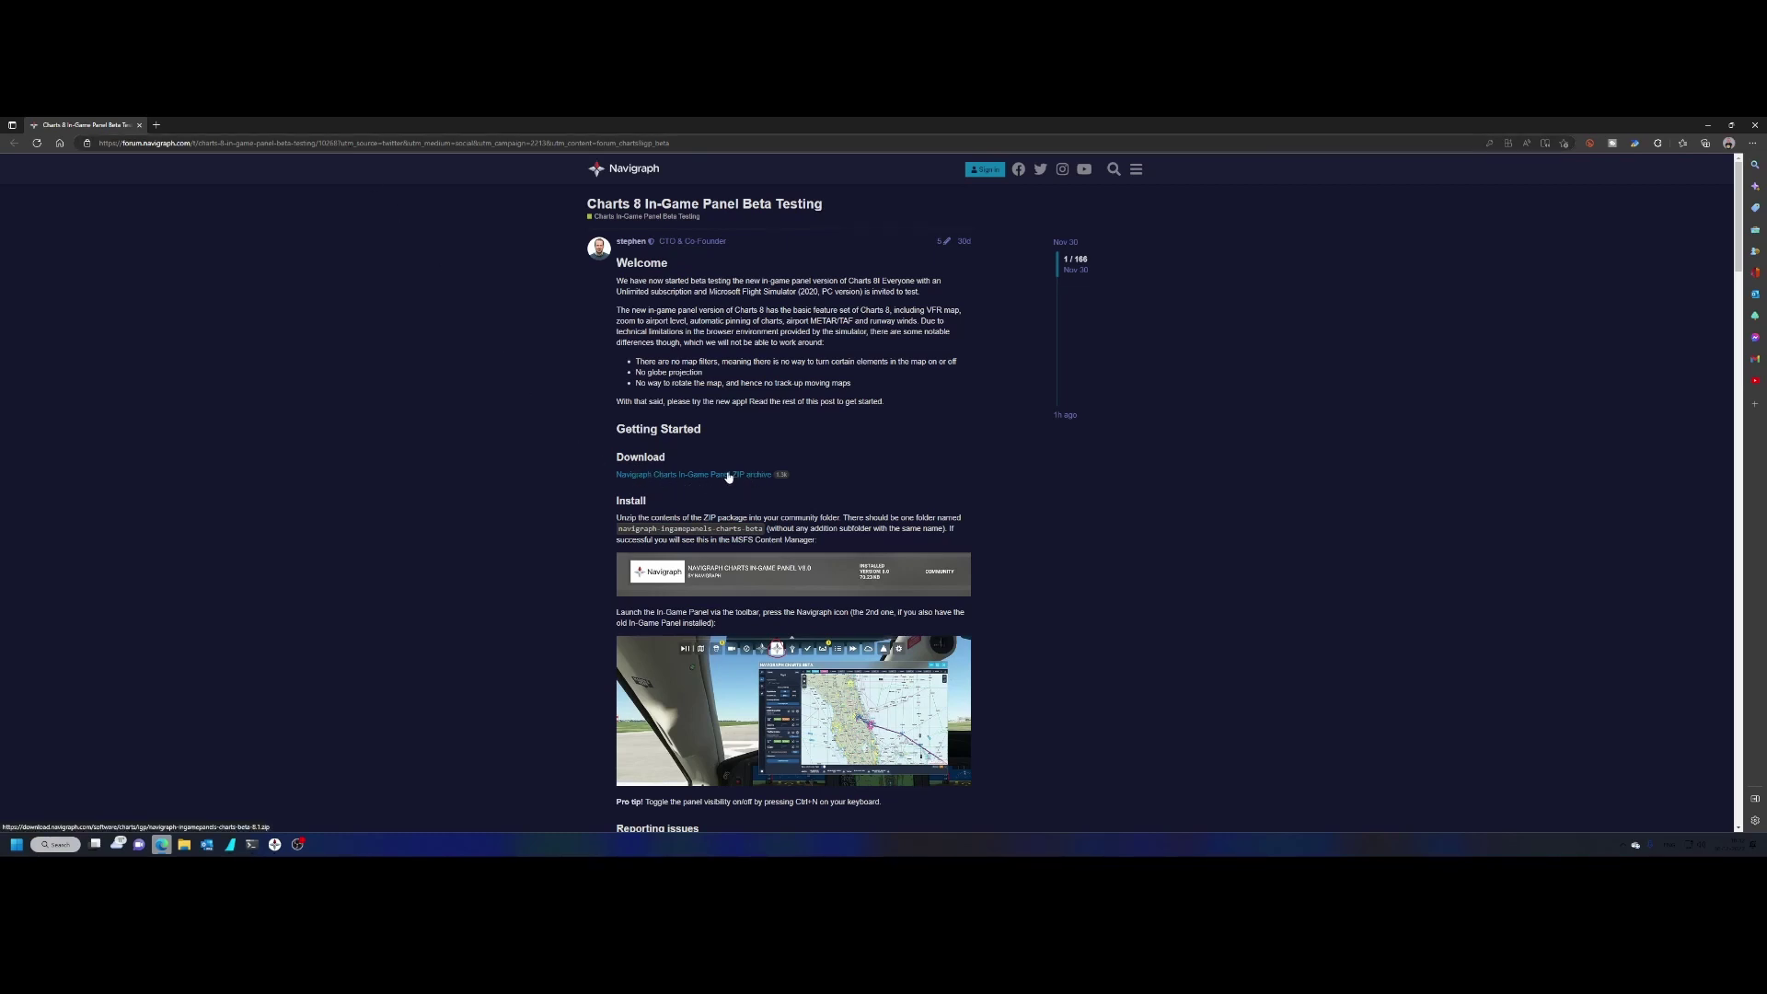
Download the Navigraph Charts In-Game Panel ZIP archive and extract it into the MSFS Community folder
left_click(732, 477)
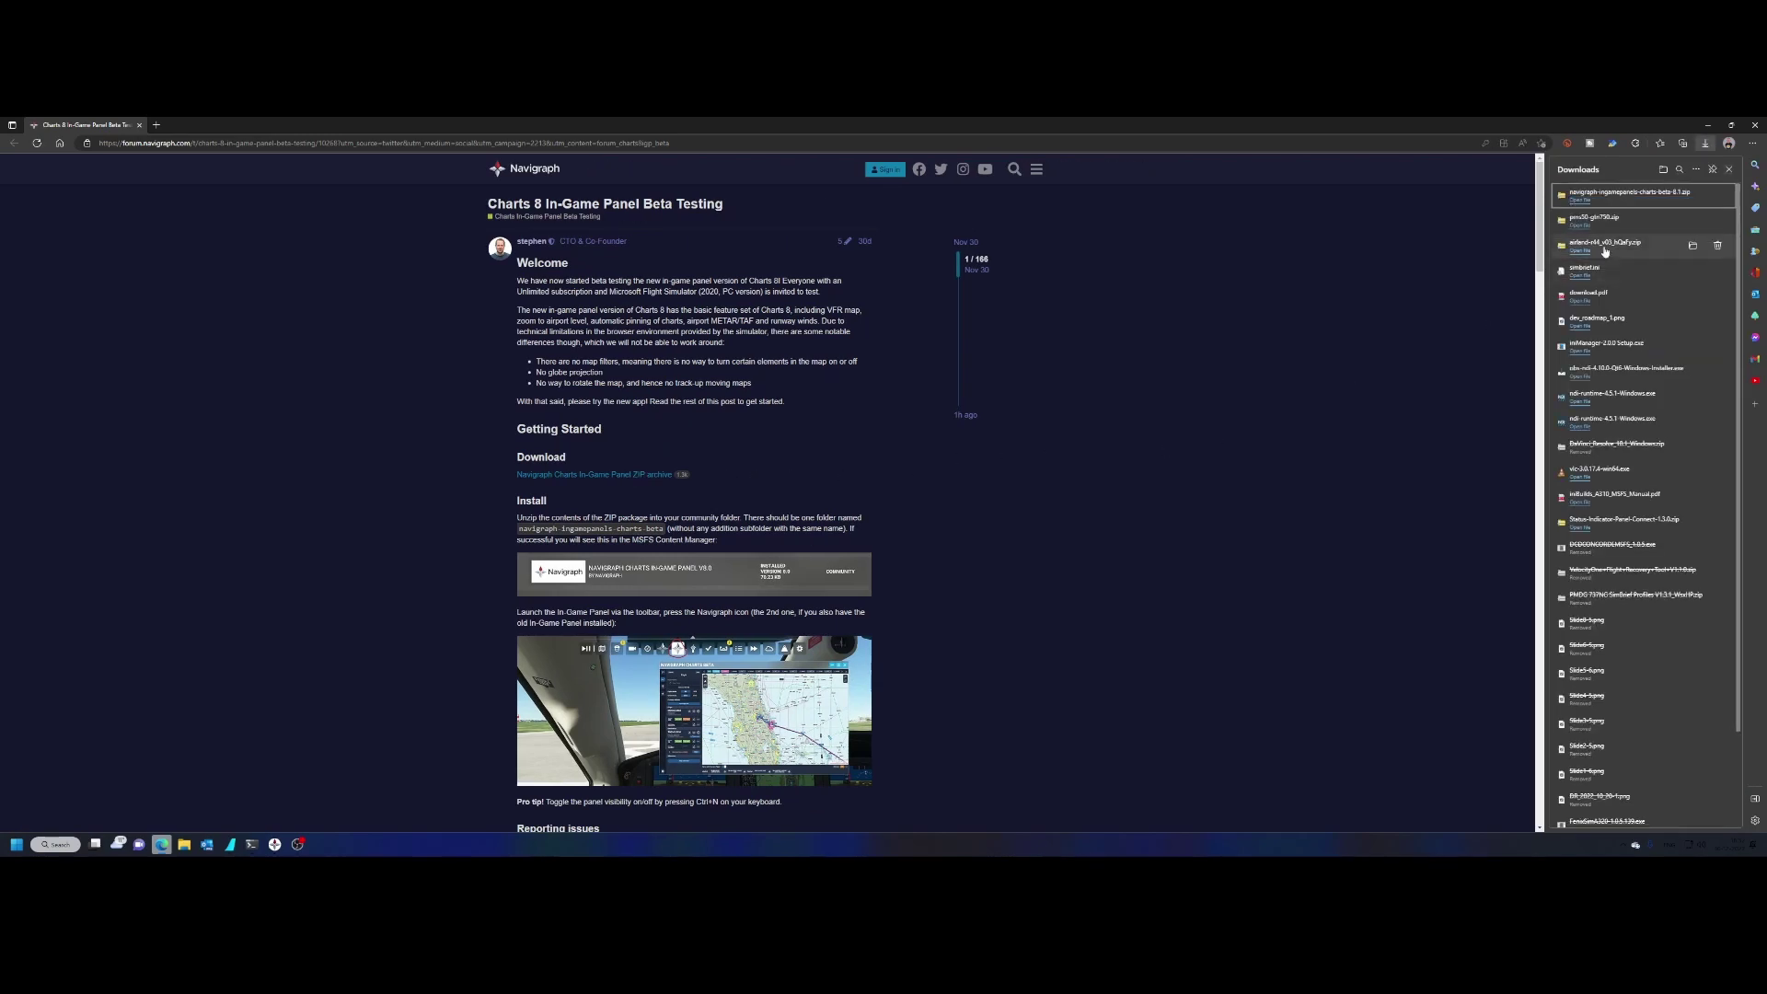
left_click(1692, 197)
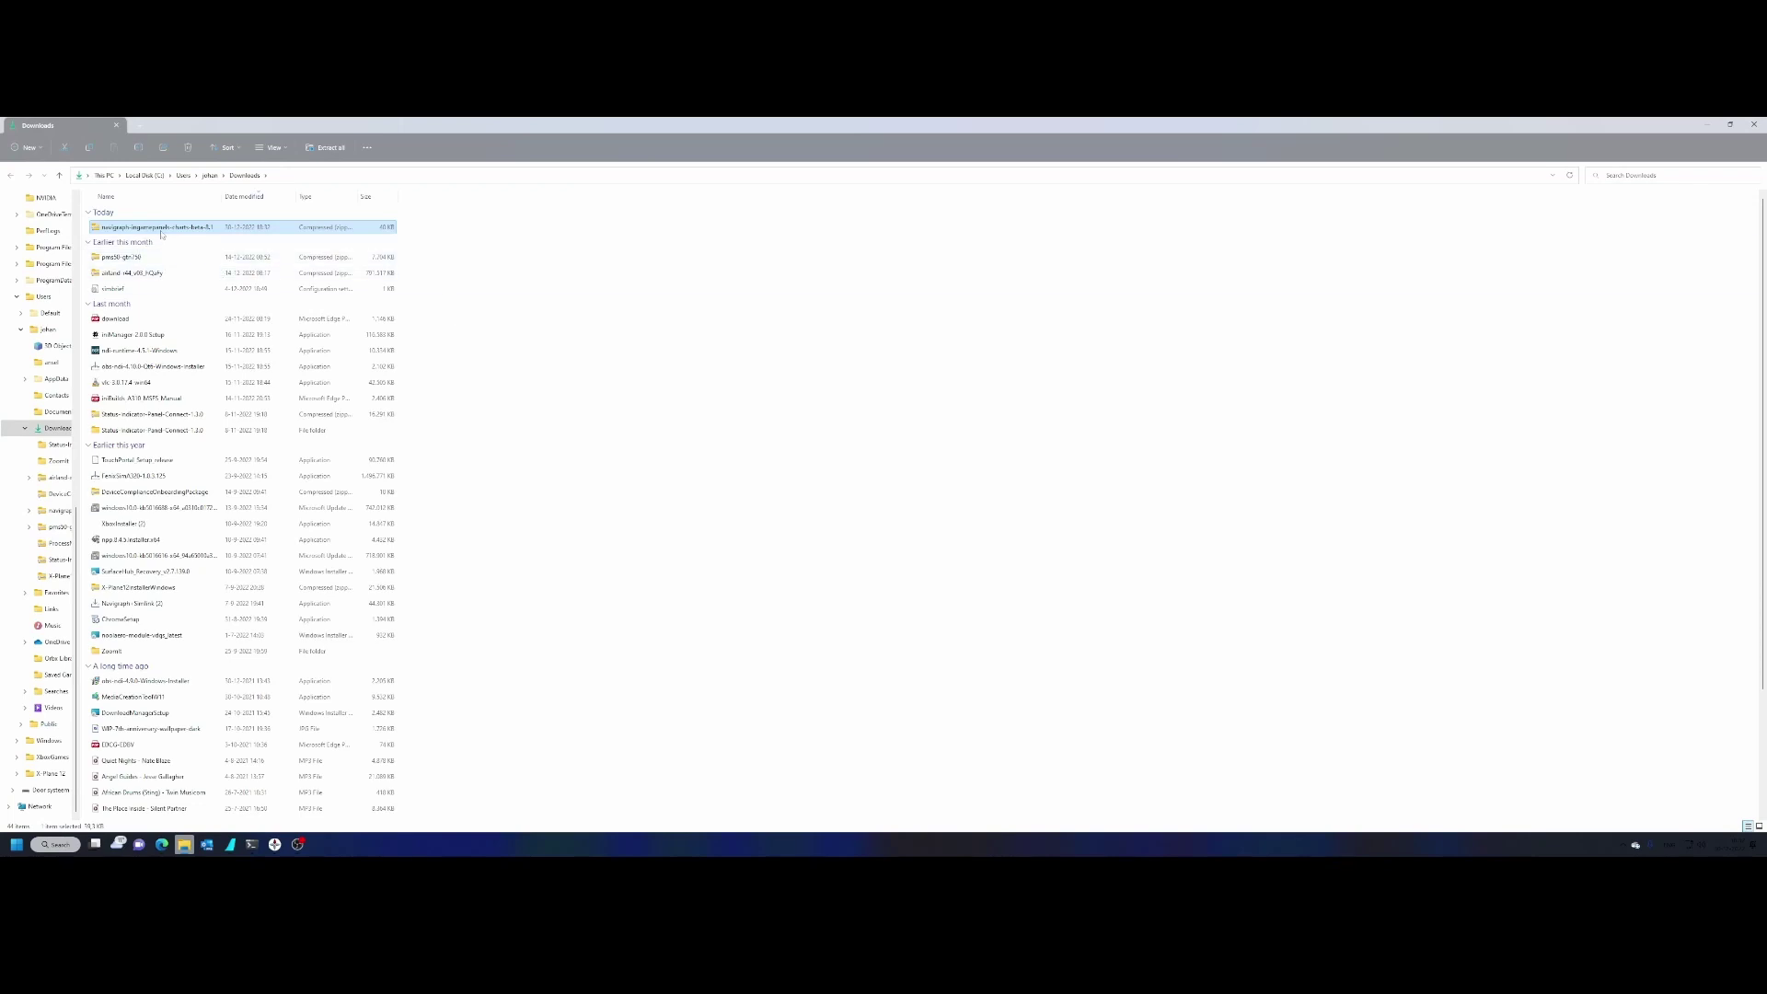
right_click(174, 231)
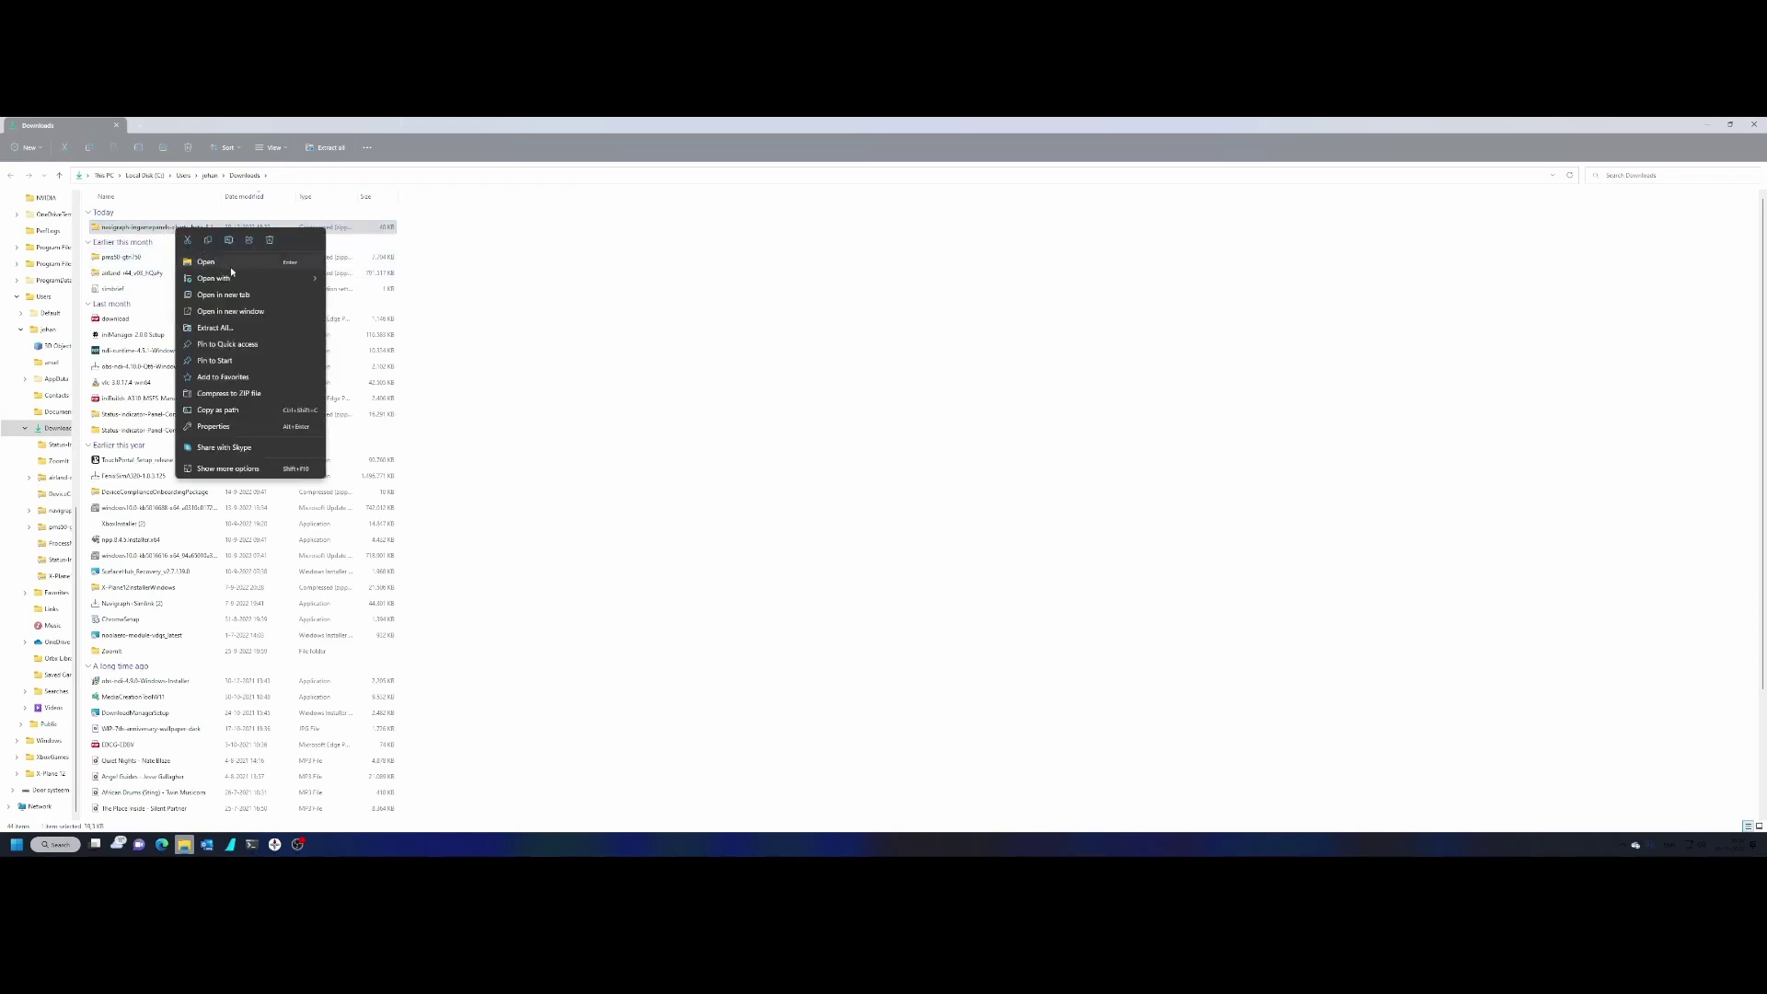
left_click(243, 339)
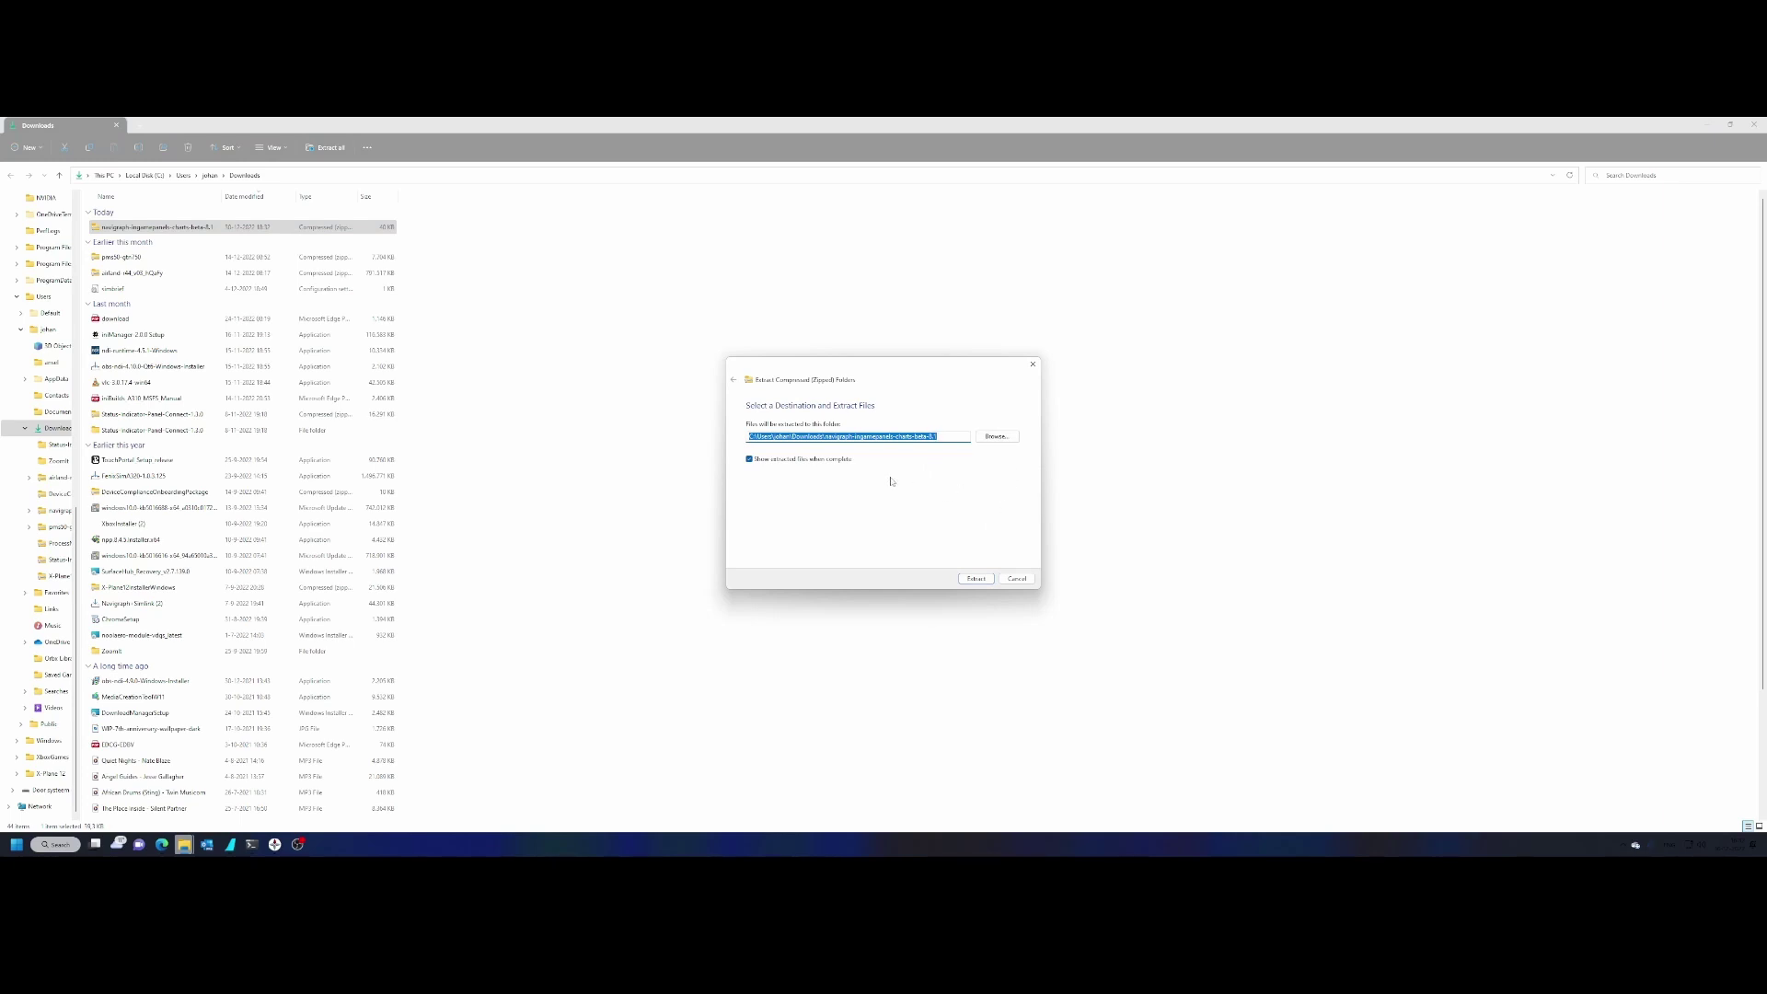
left_click(991, 440)
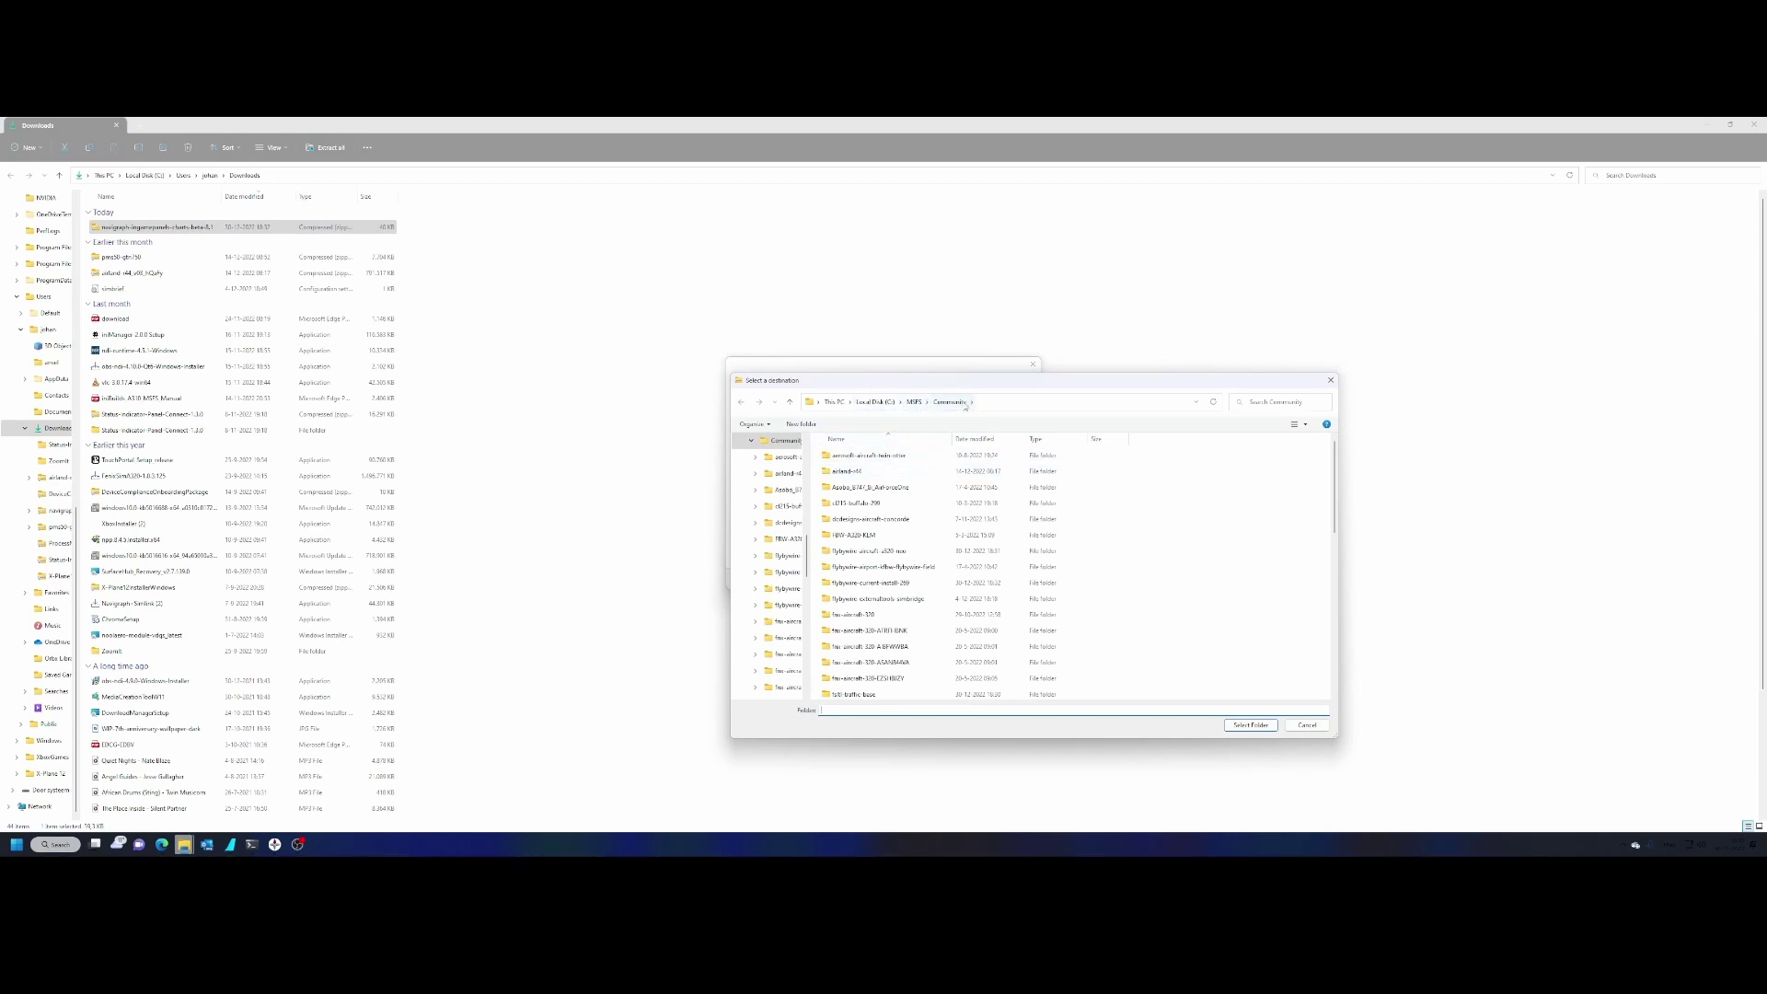
left_click(1235, 726)
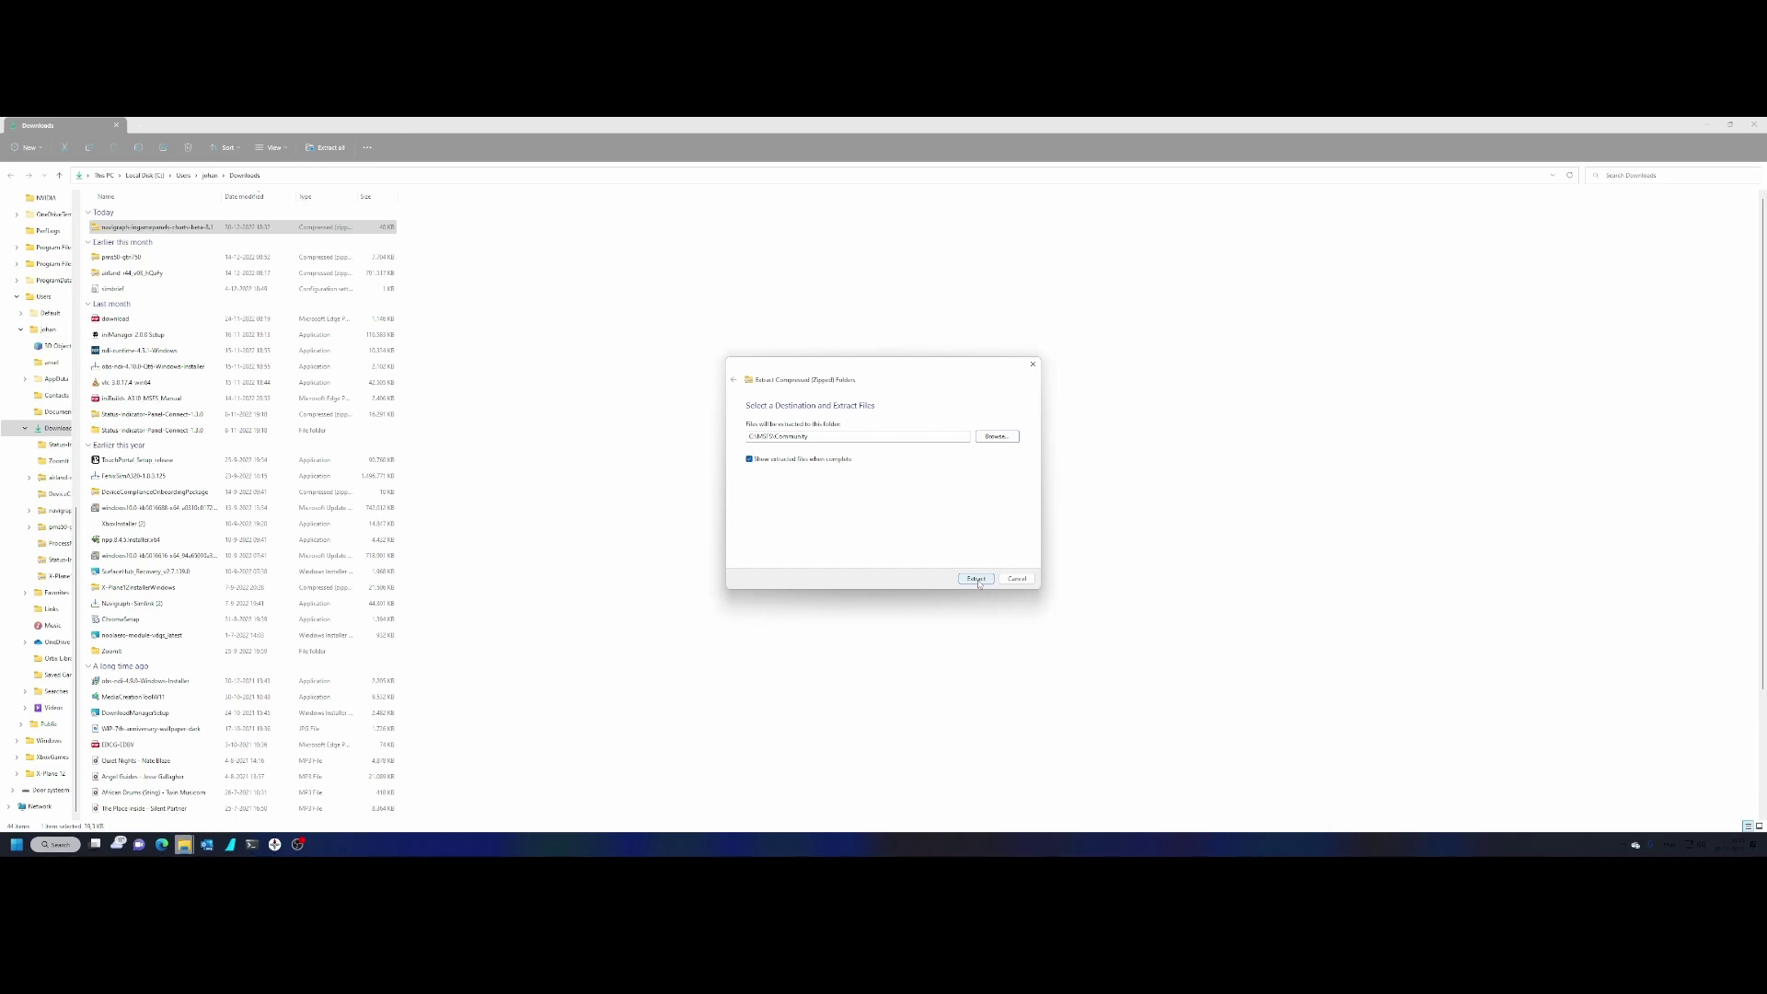
left_click(977, 579)
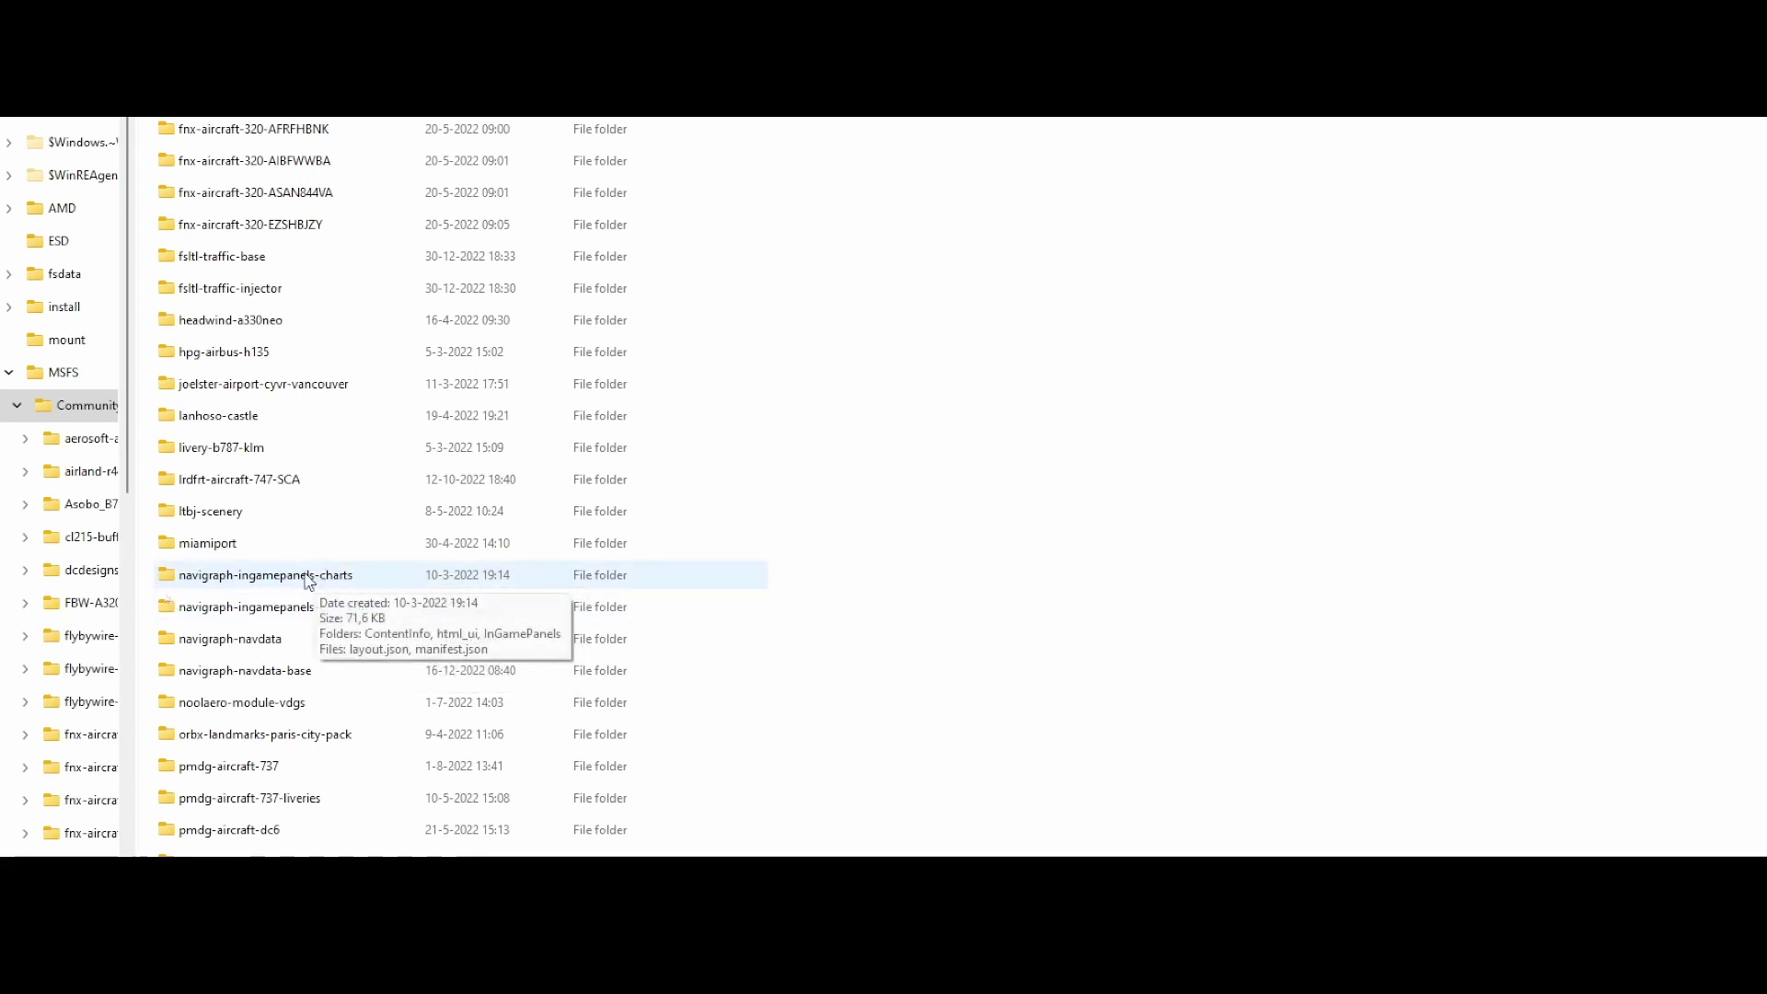
Switch to Navigraph Navdata Center and remove the Navigraph Charts In-Game Panel v1.3 package from Microsoft Flight Simulator
left_click(308, 578)
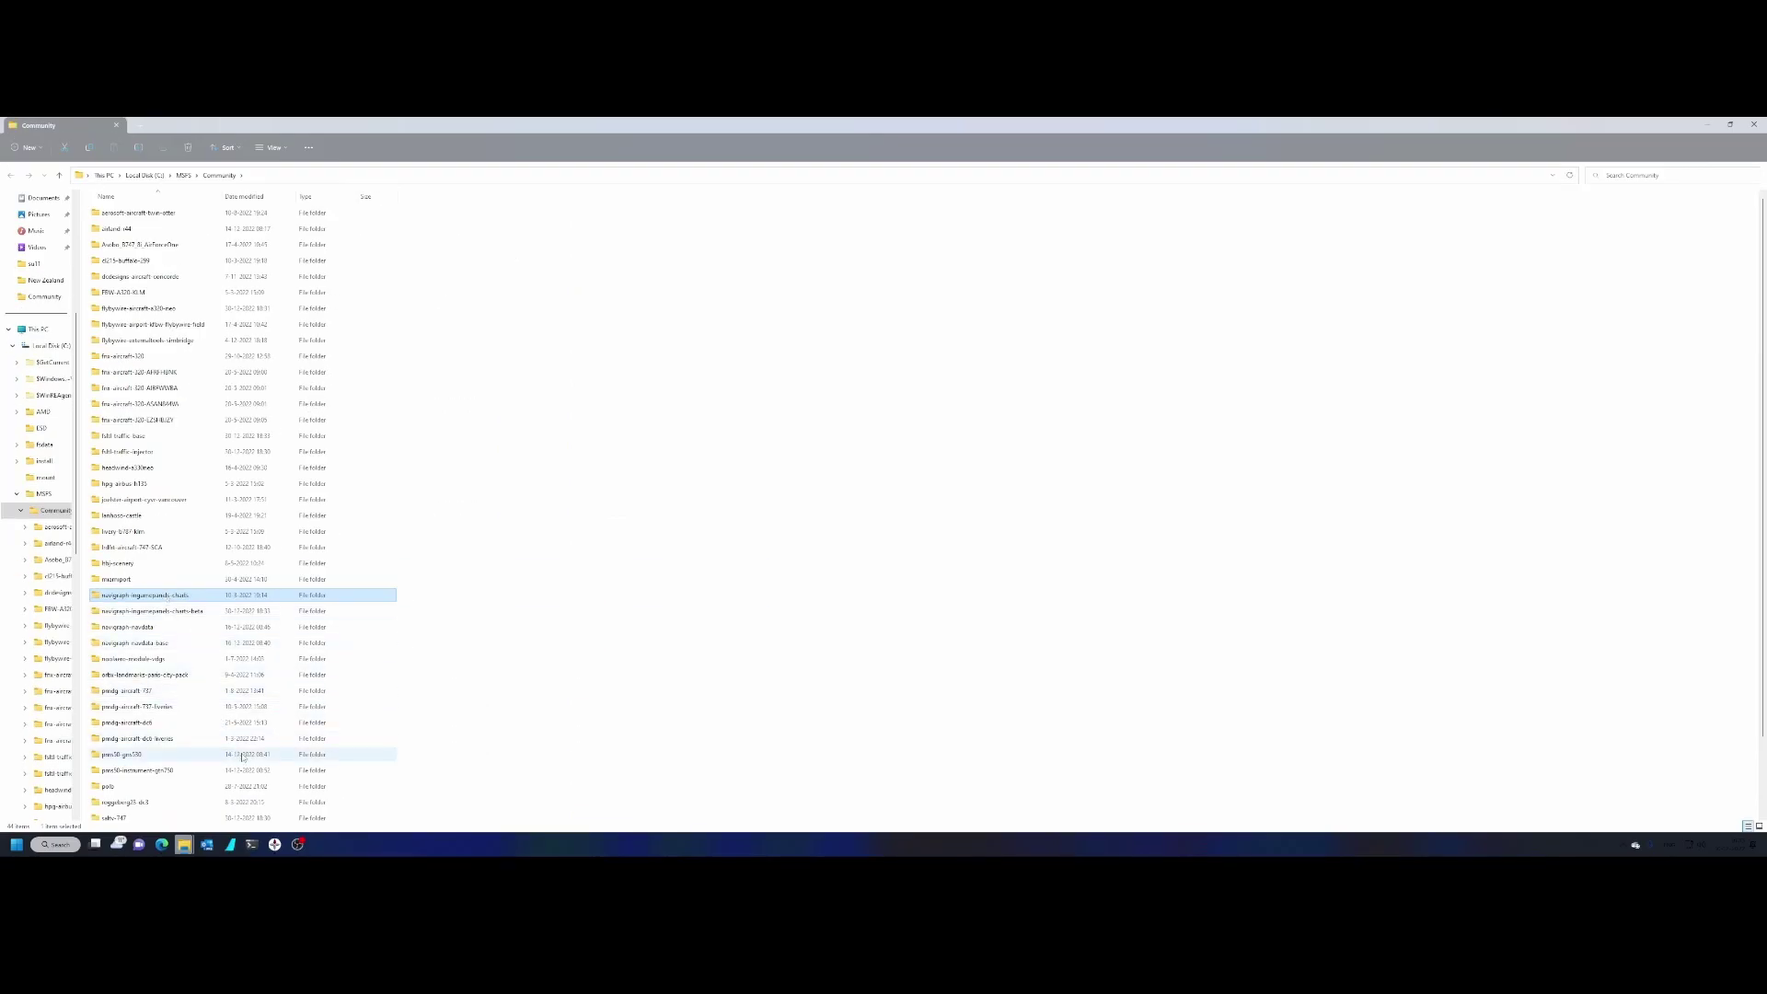
left_click(274, 845)
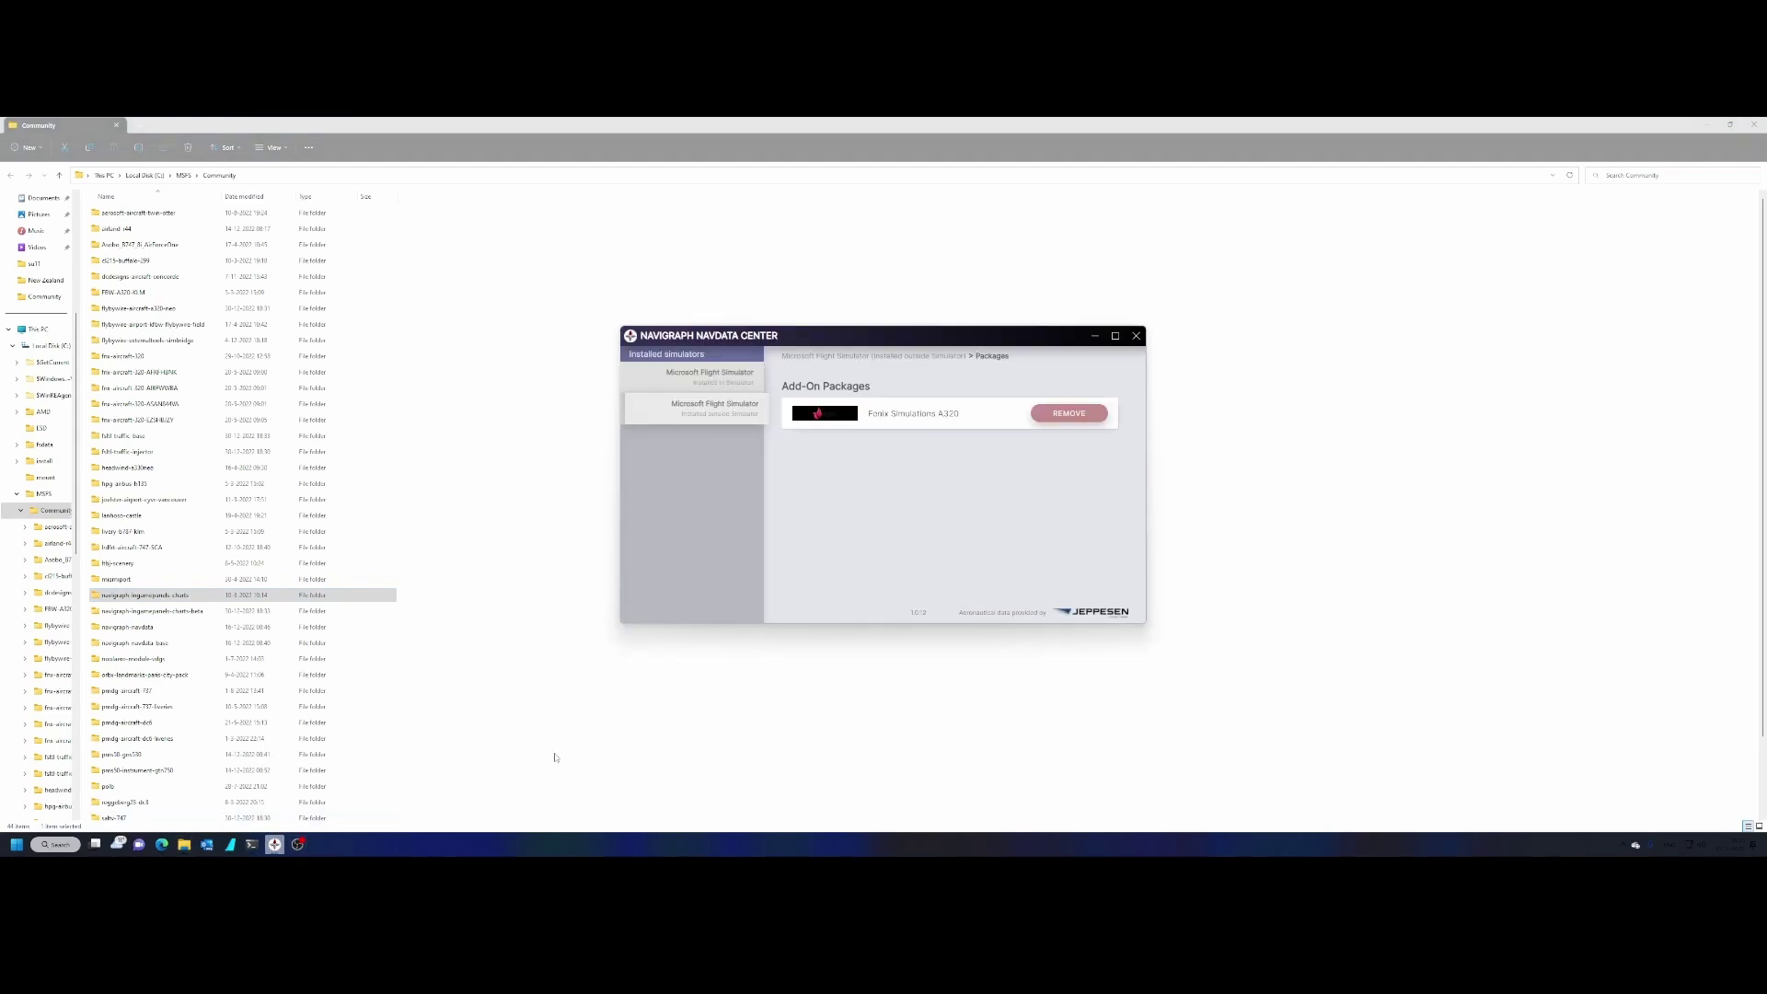
left_click(728, 380)
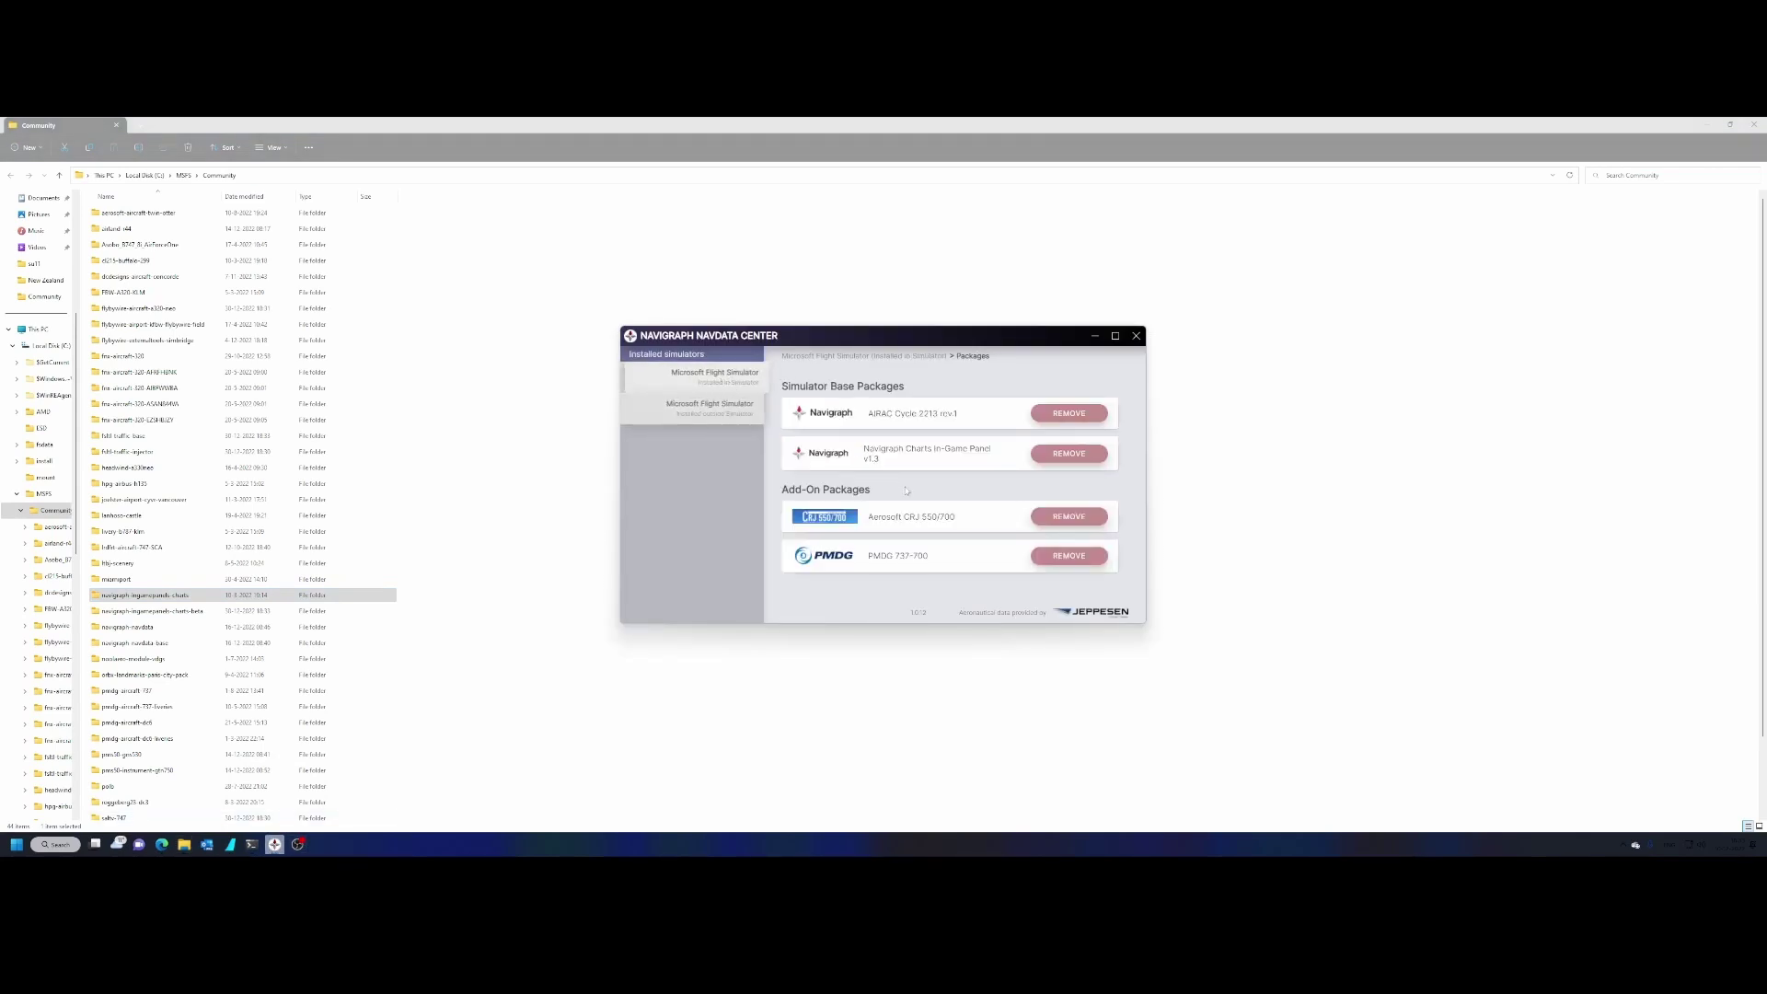
left_click(1064, 455)
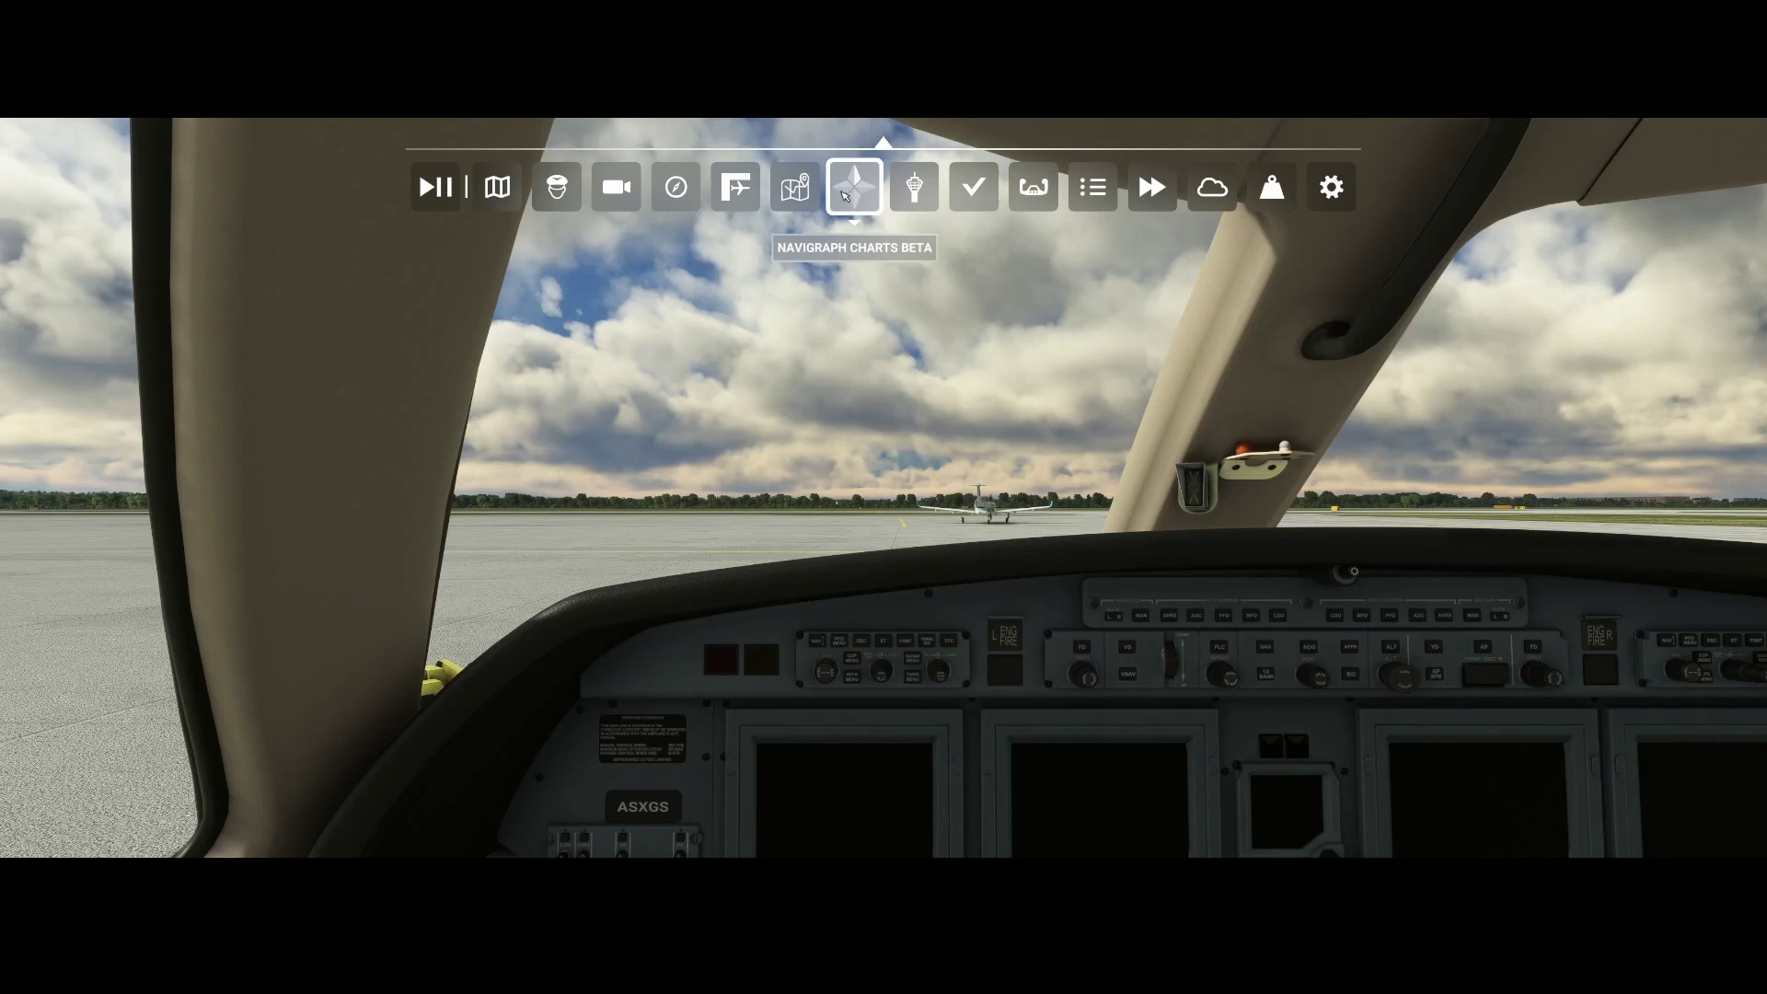
Switch to Microsoft Flight Simulator, open the Navigraph Charts Beta panel and start signing in to Navigraph
left_click(845, 199)
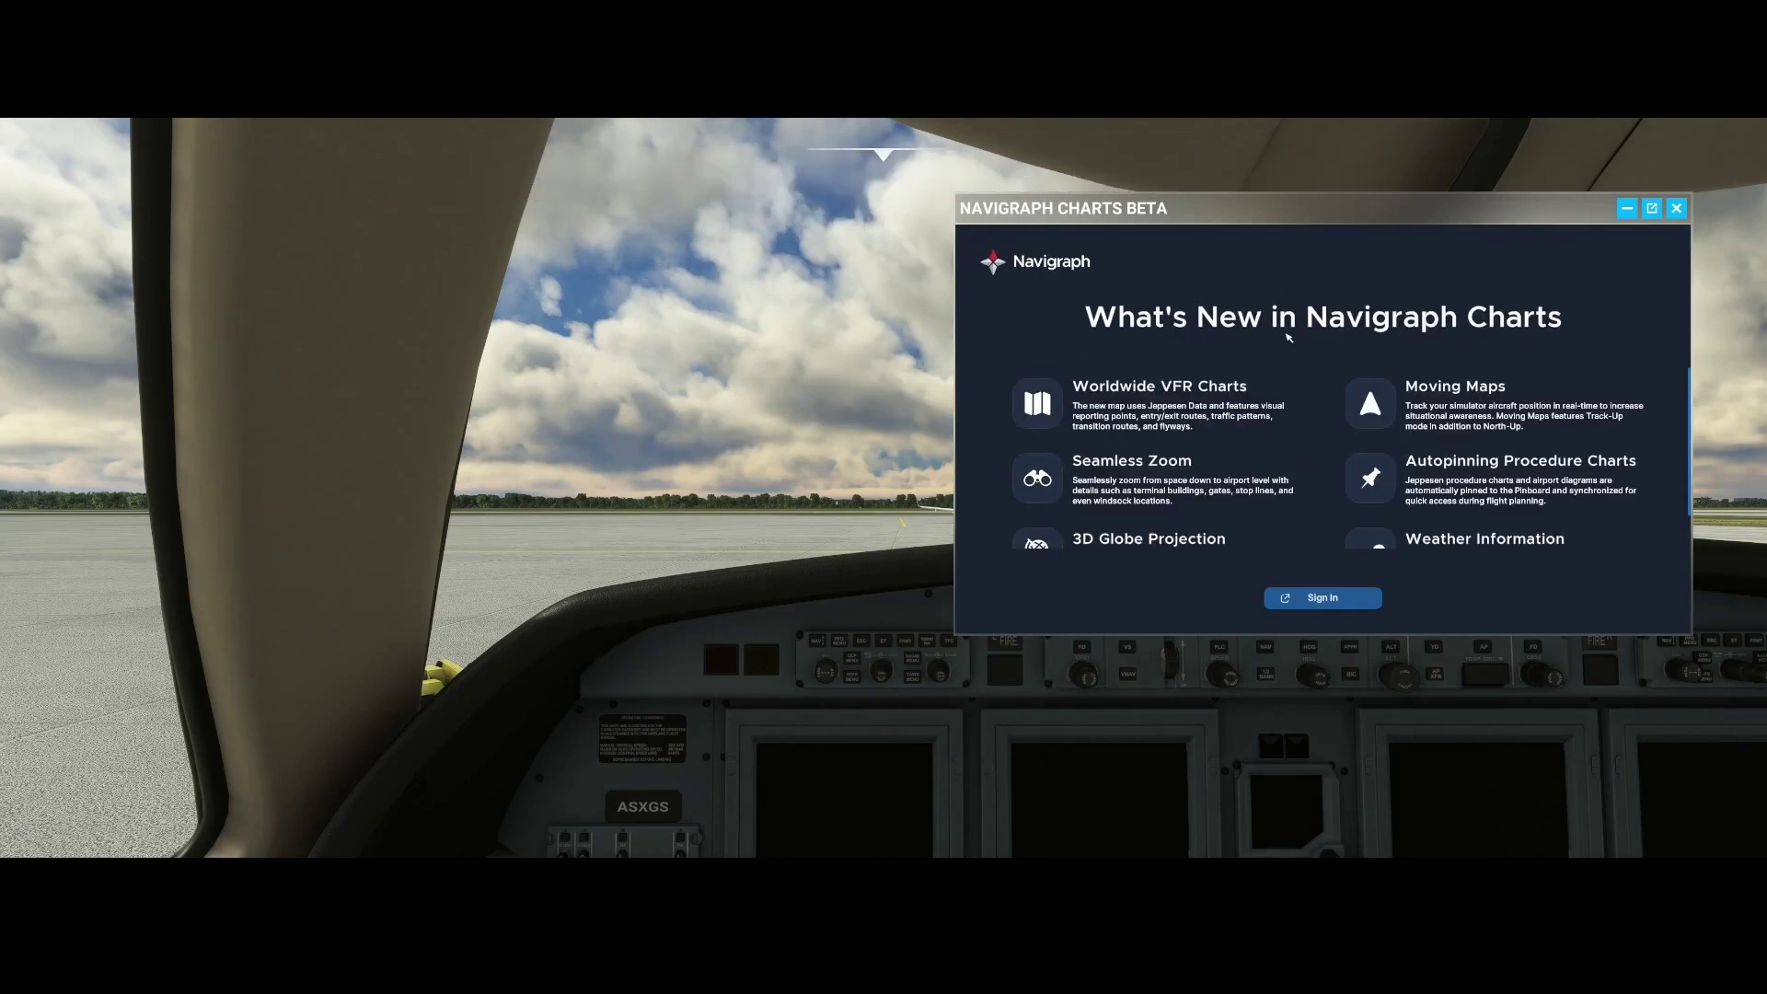
scroll(1287, 433, "down", 1)
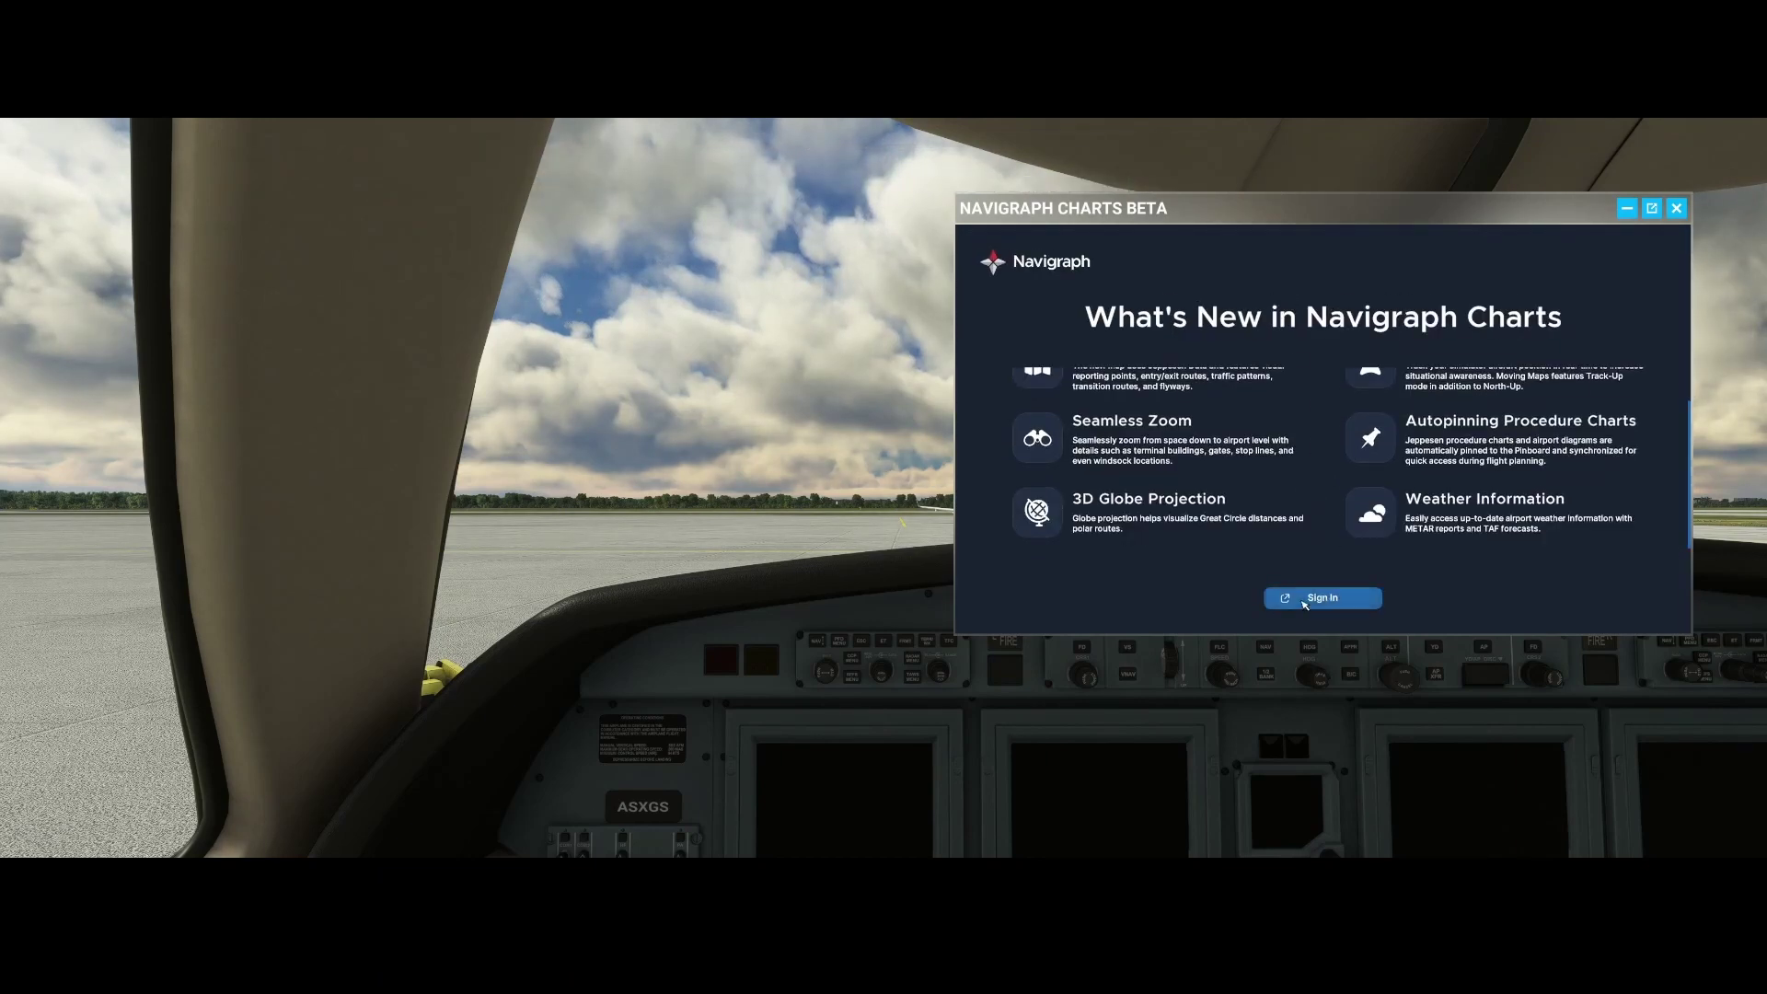
left_click(1304, 603)
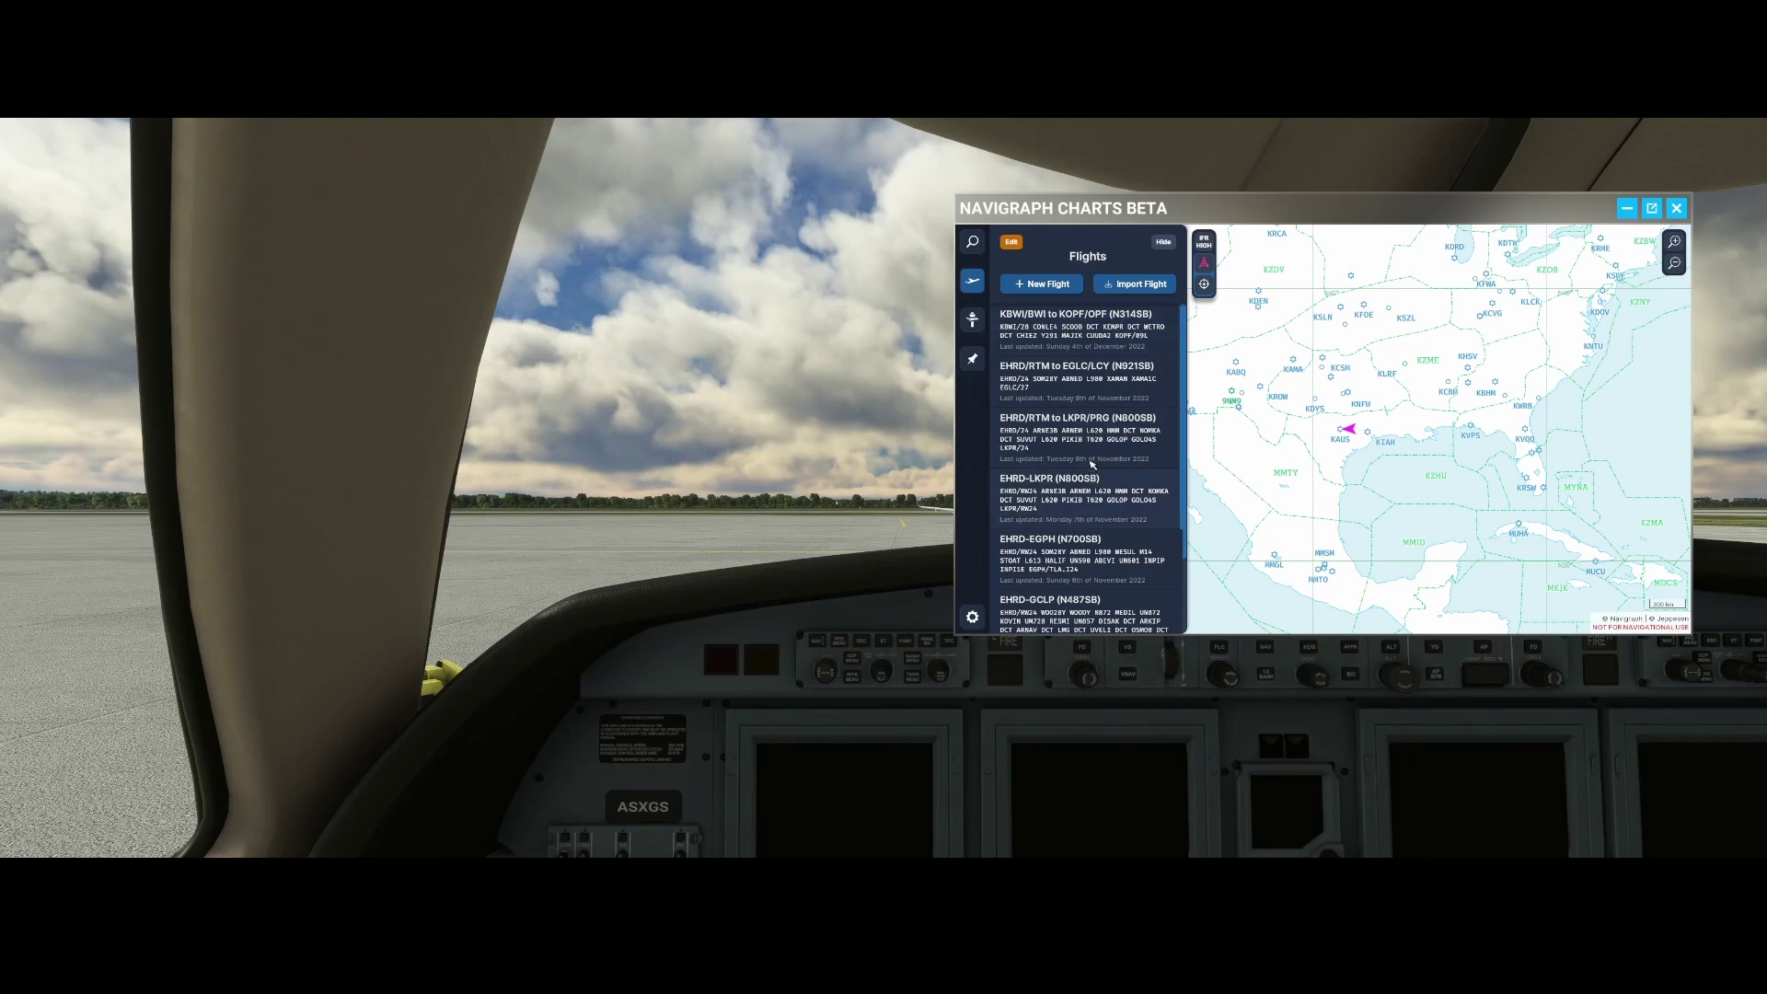
Look through the saved flights and create a new flight
scroll(1079, 419, "down", 1)
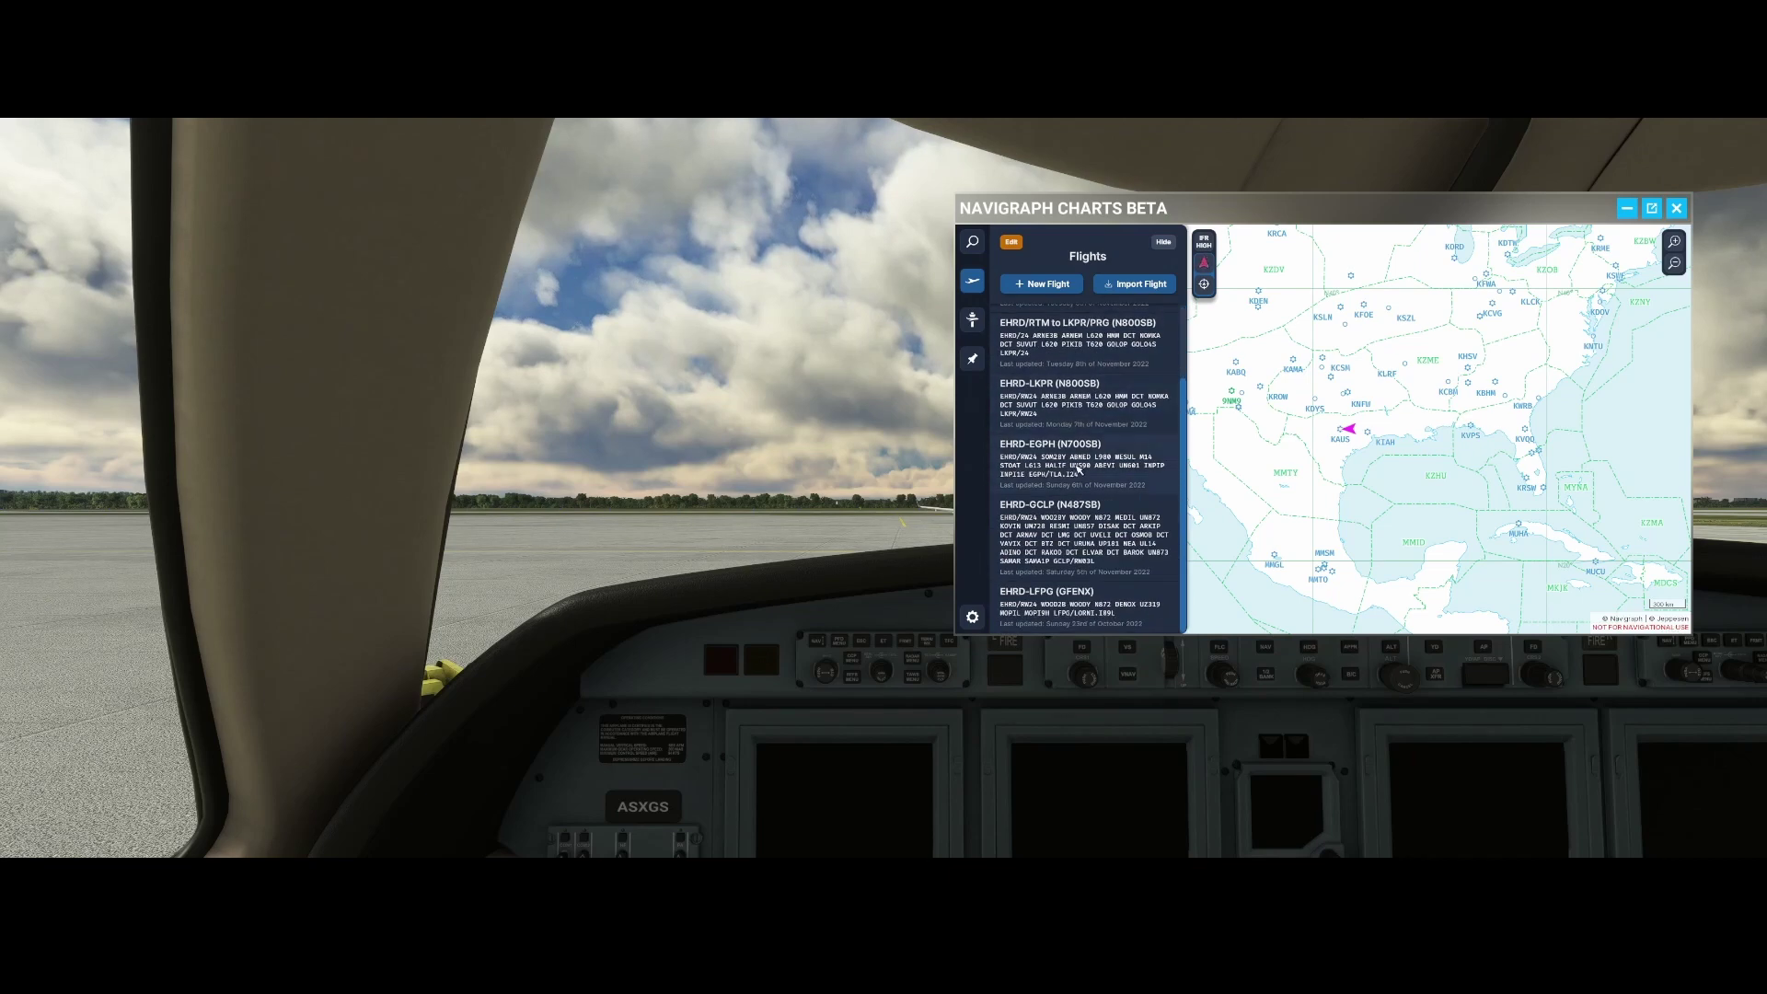
scroll(1095, 423, "up", 1)
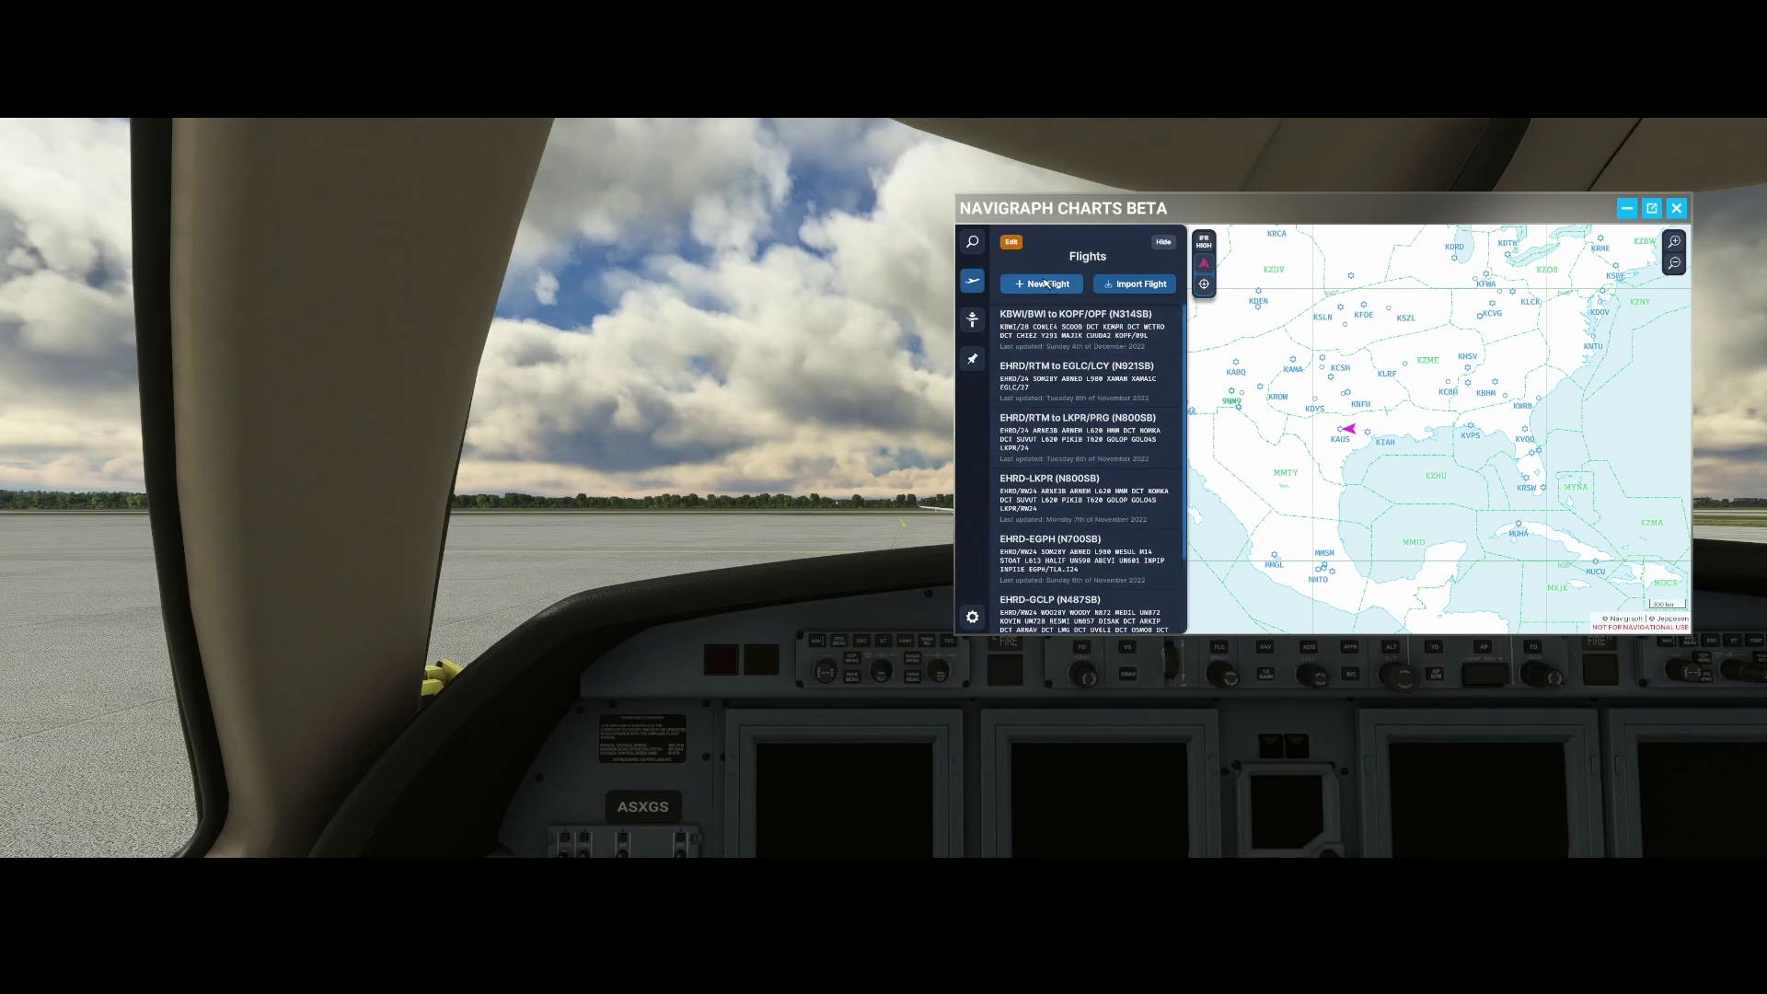
left_click(1038, 287)
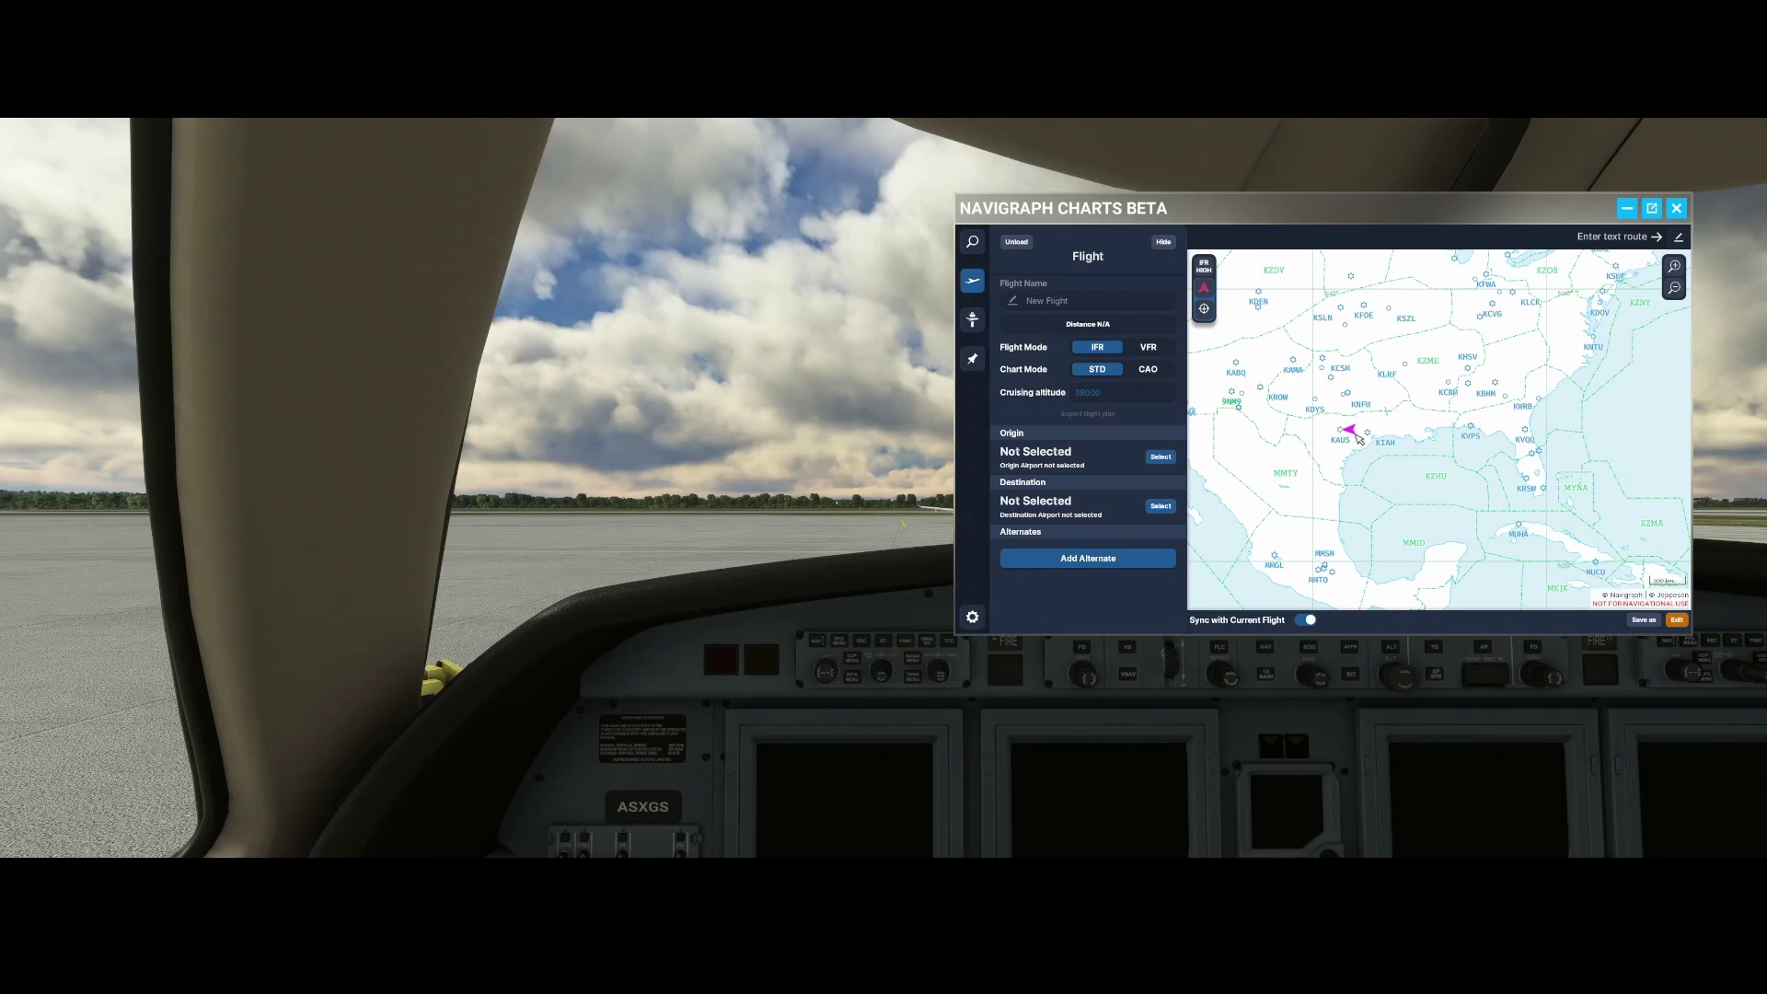
Set the new flight's origin to the airport at the aircraft's position, KAUS (Austin-Bergstrom Intl)
scroll(1360, 438, "up", 3)
scroll(1361, 439, "up", 5)
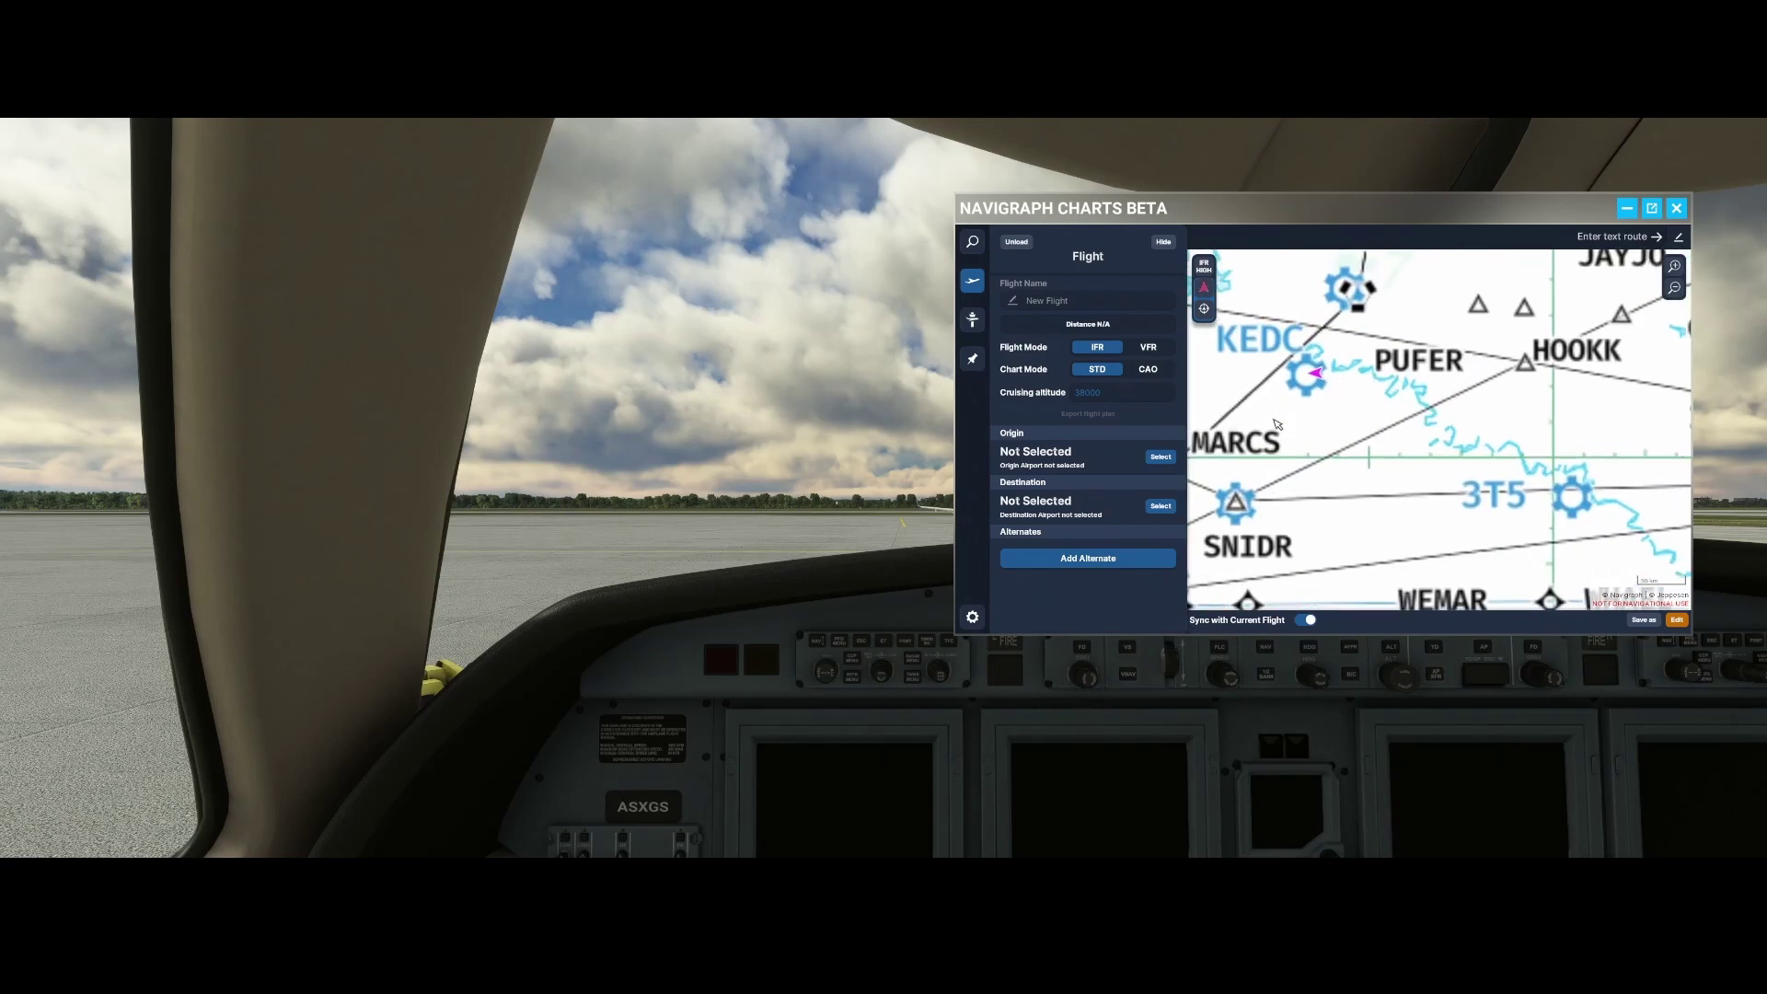
scroll(1313, 405, "up", 2)
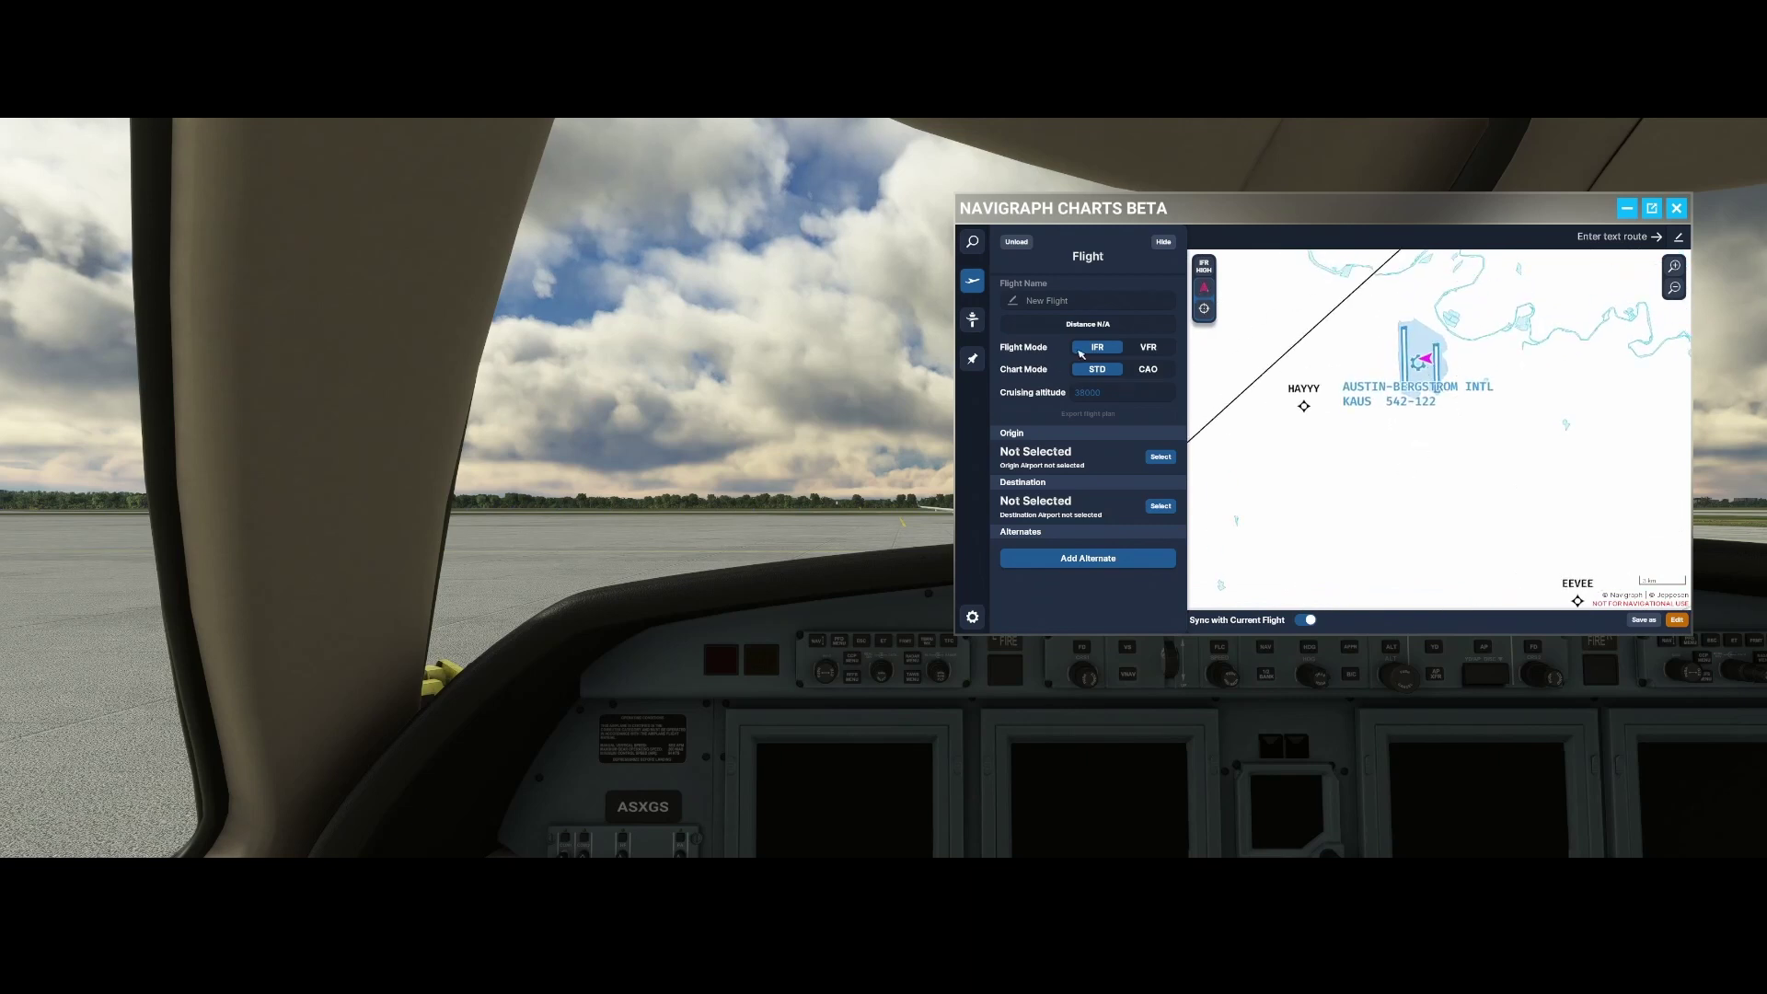
left_click(1173, 456)
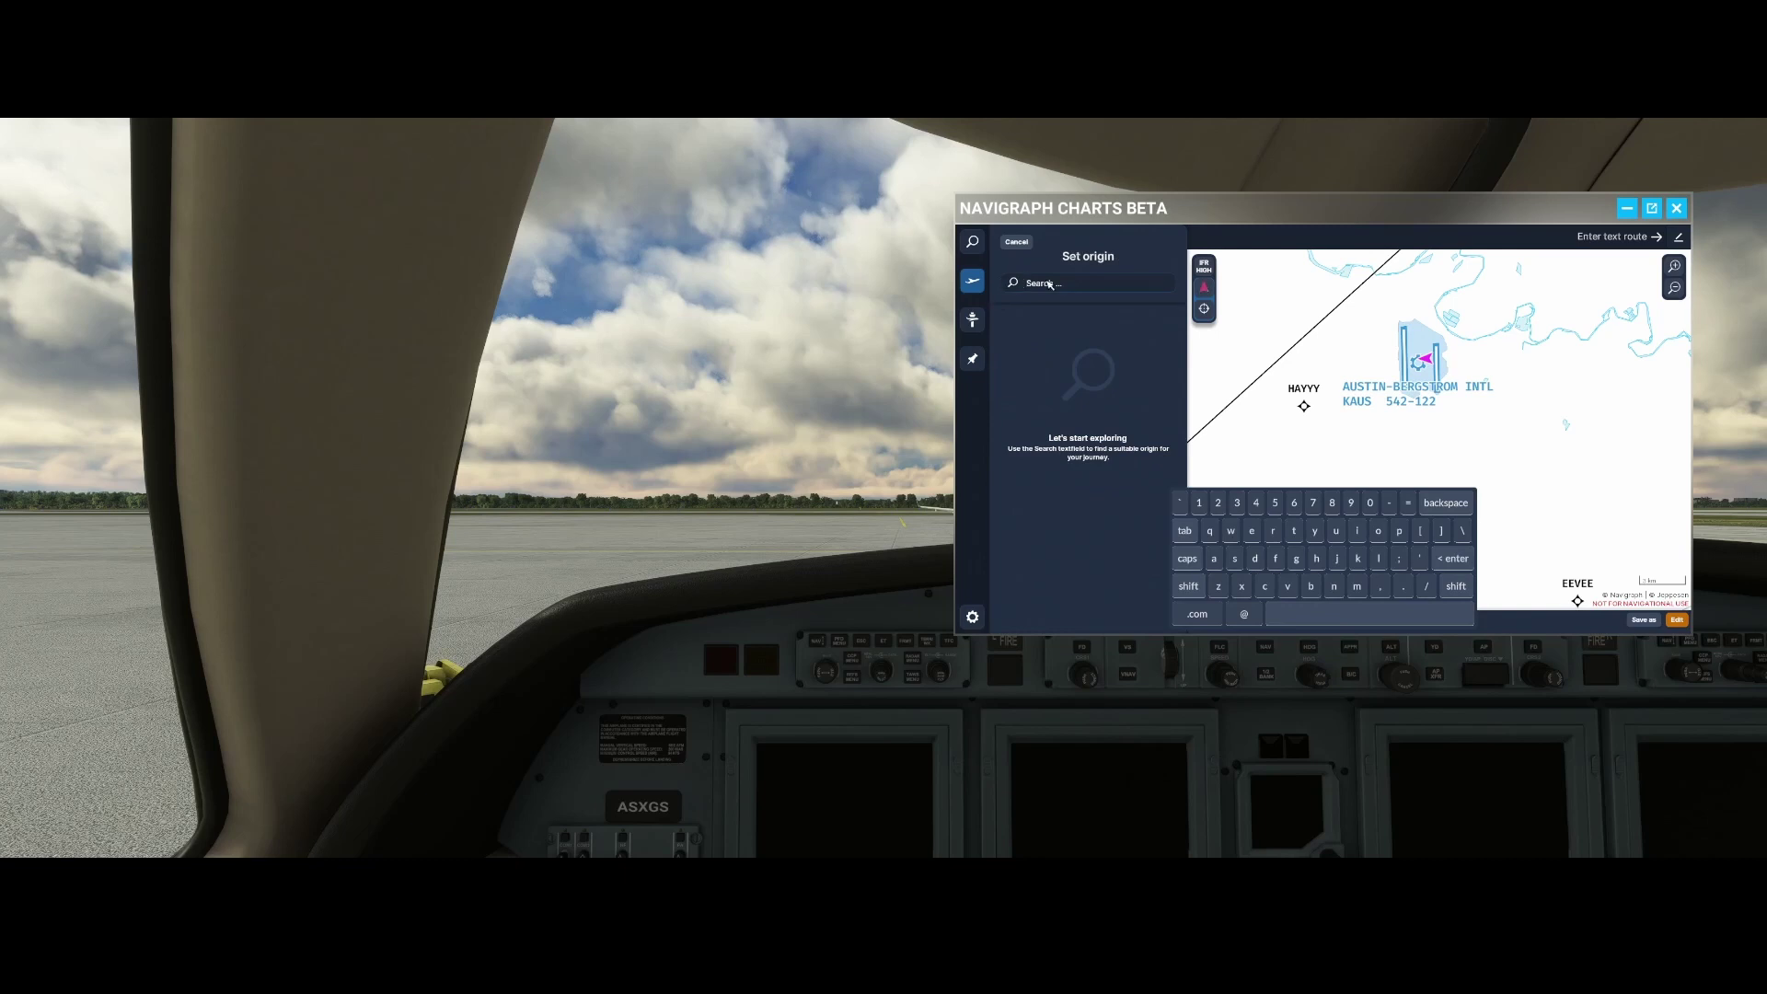
type("kaus")
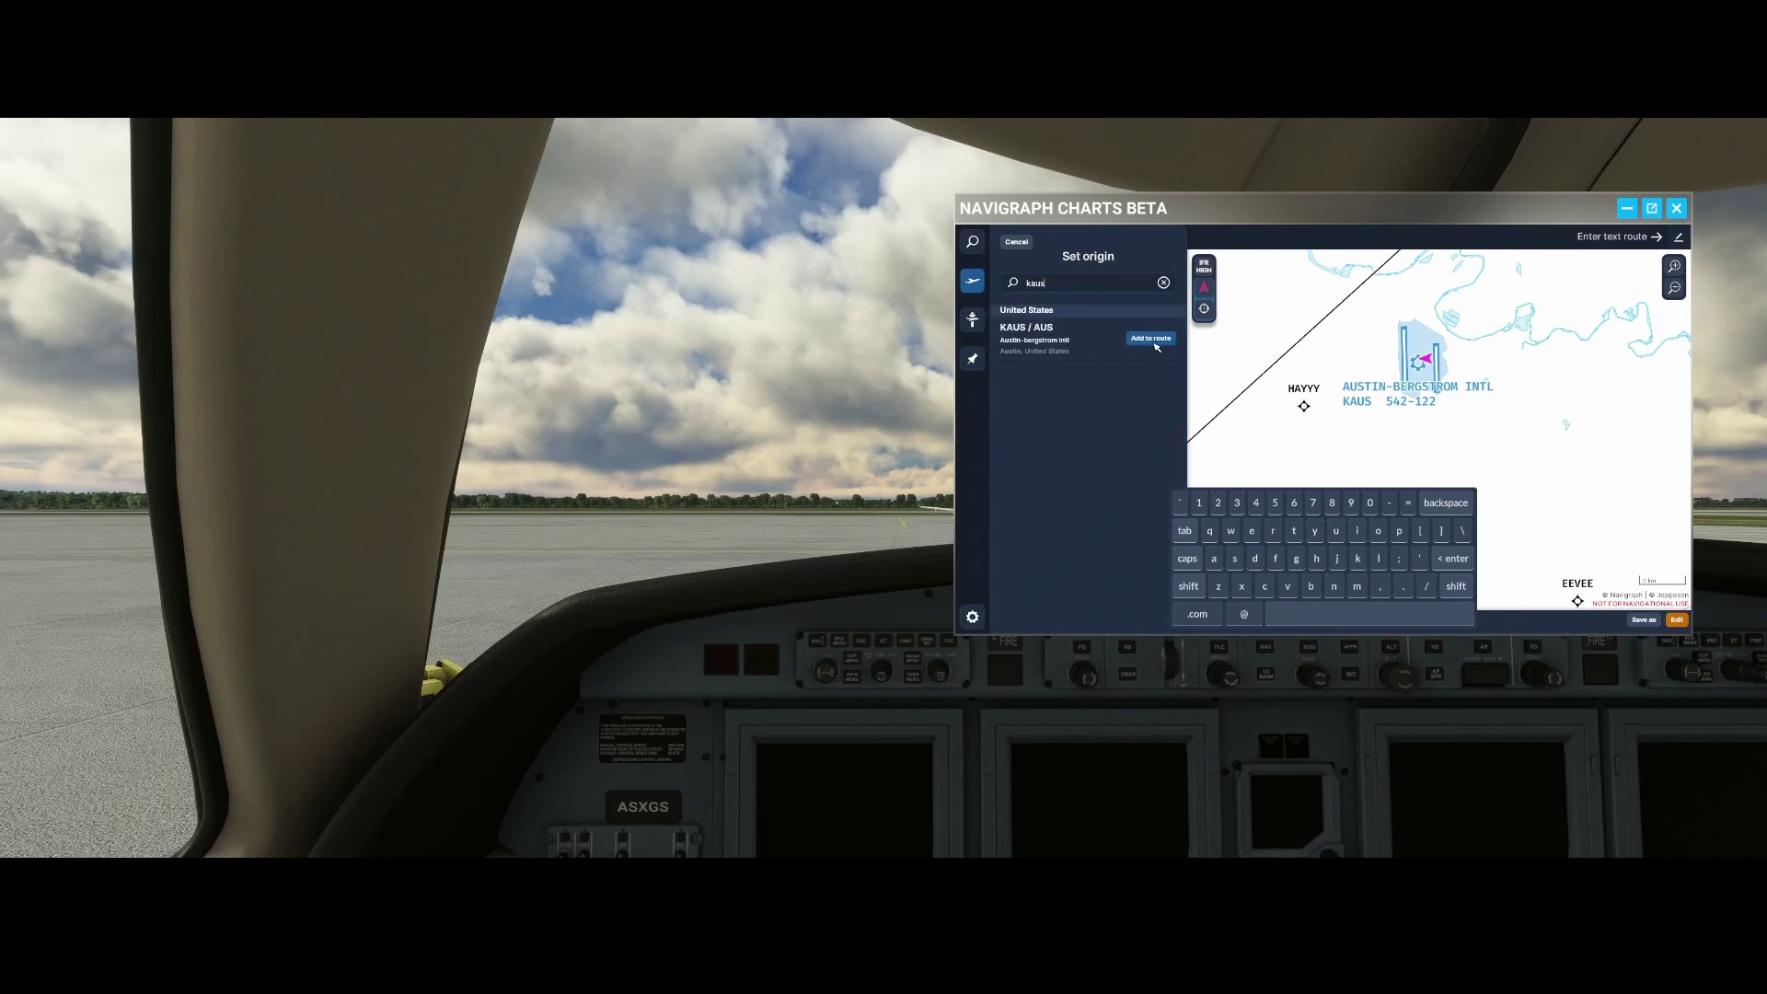
left_click(1154, 342)
left_click(1152, 340)
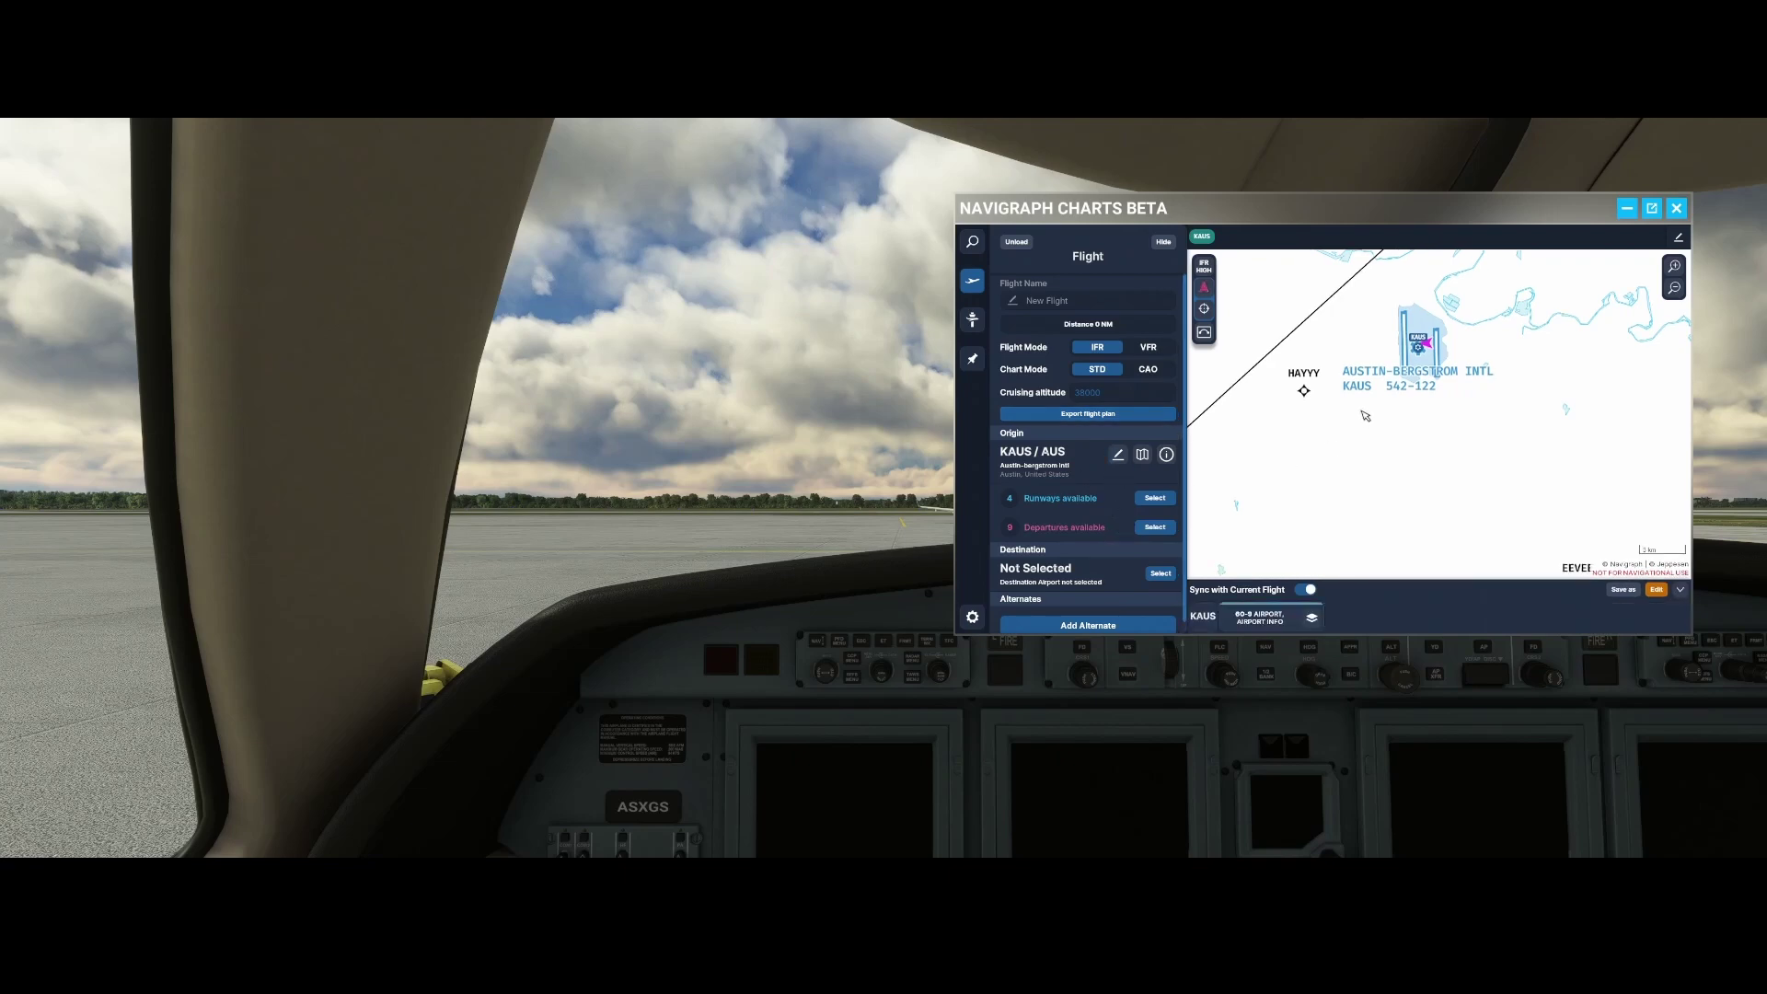
Find a nearby coastal airport on the map and set KRAS (Mustang Beach) as the flight's destination
scroll(1321, 433, "down", 5)
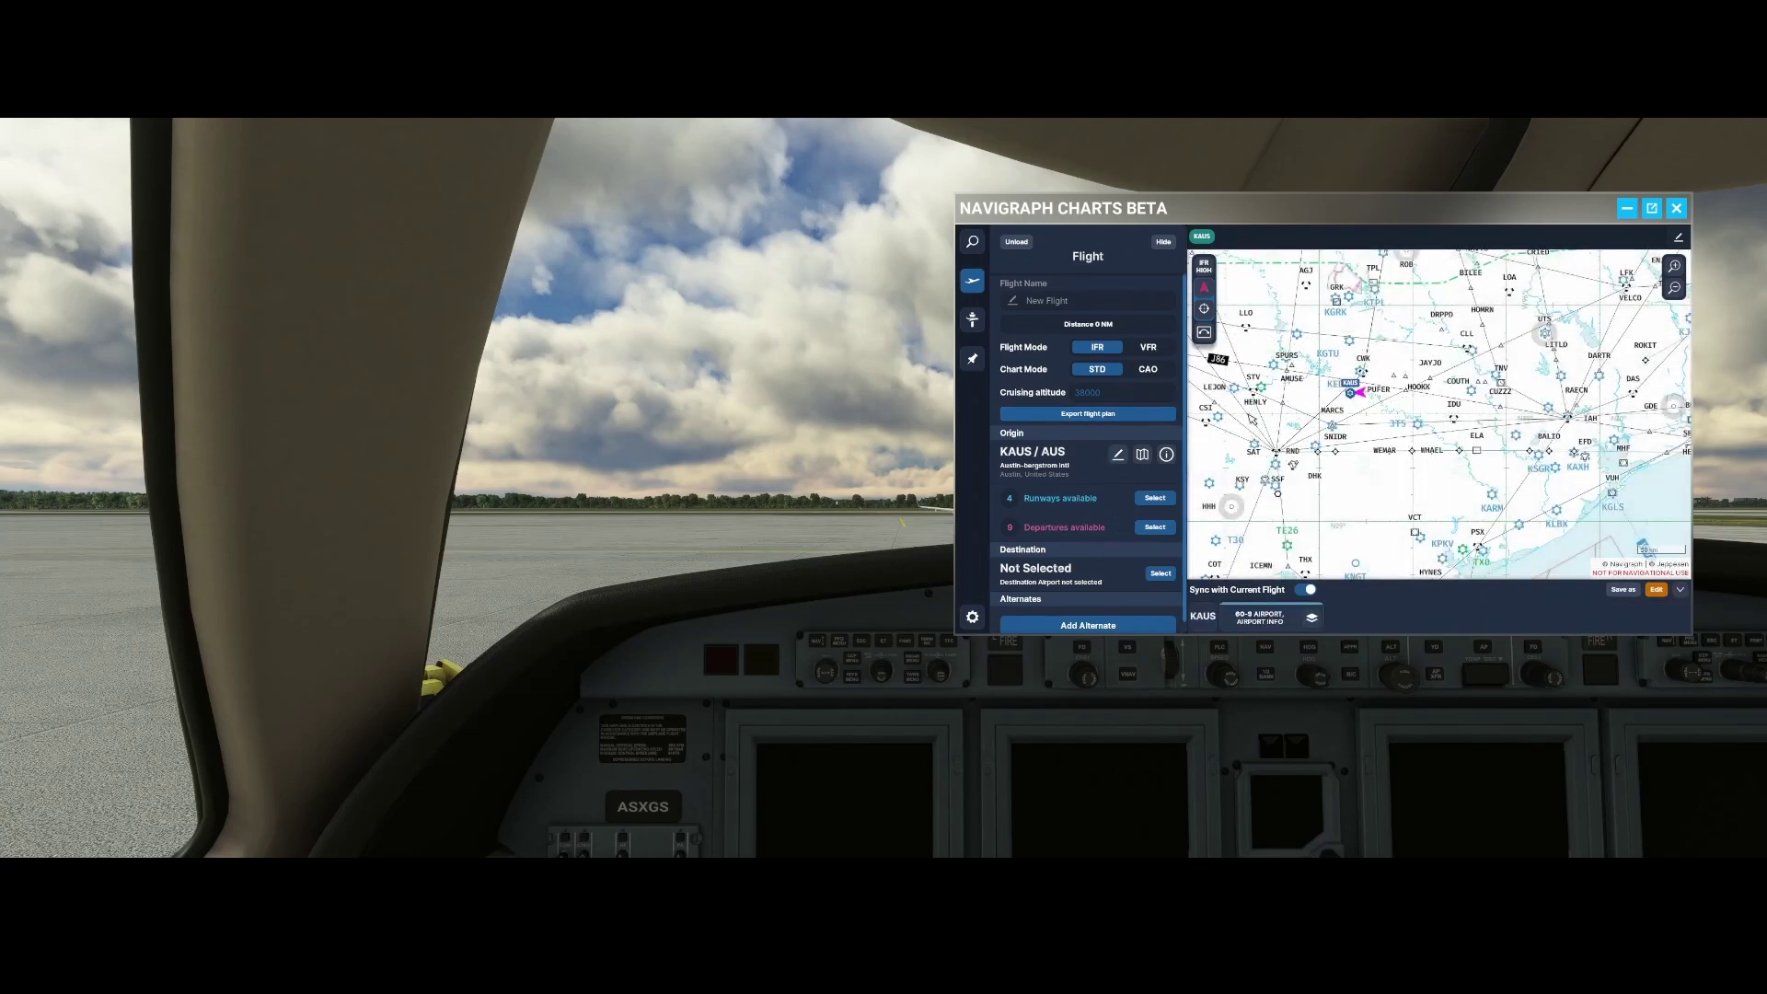
left_click_drag(1252, 416, 1353, 392)
scroll(1495, 532, "up", 4)
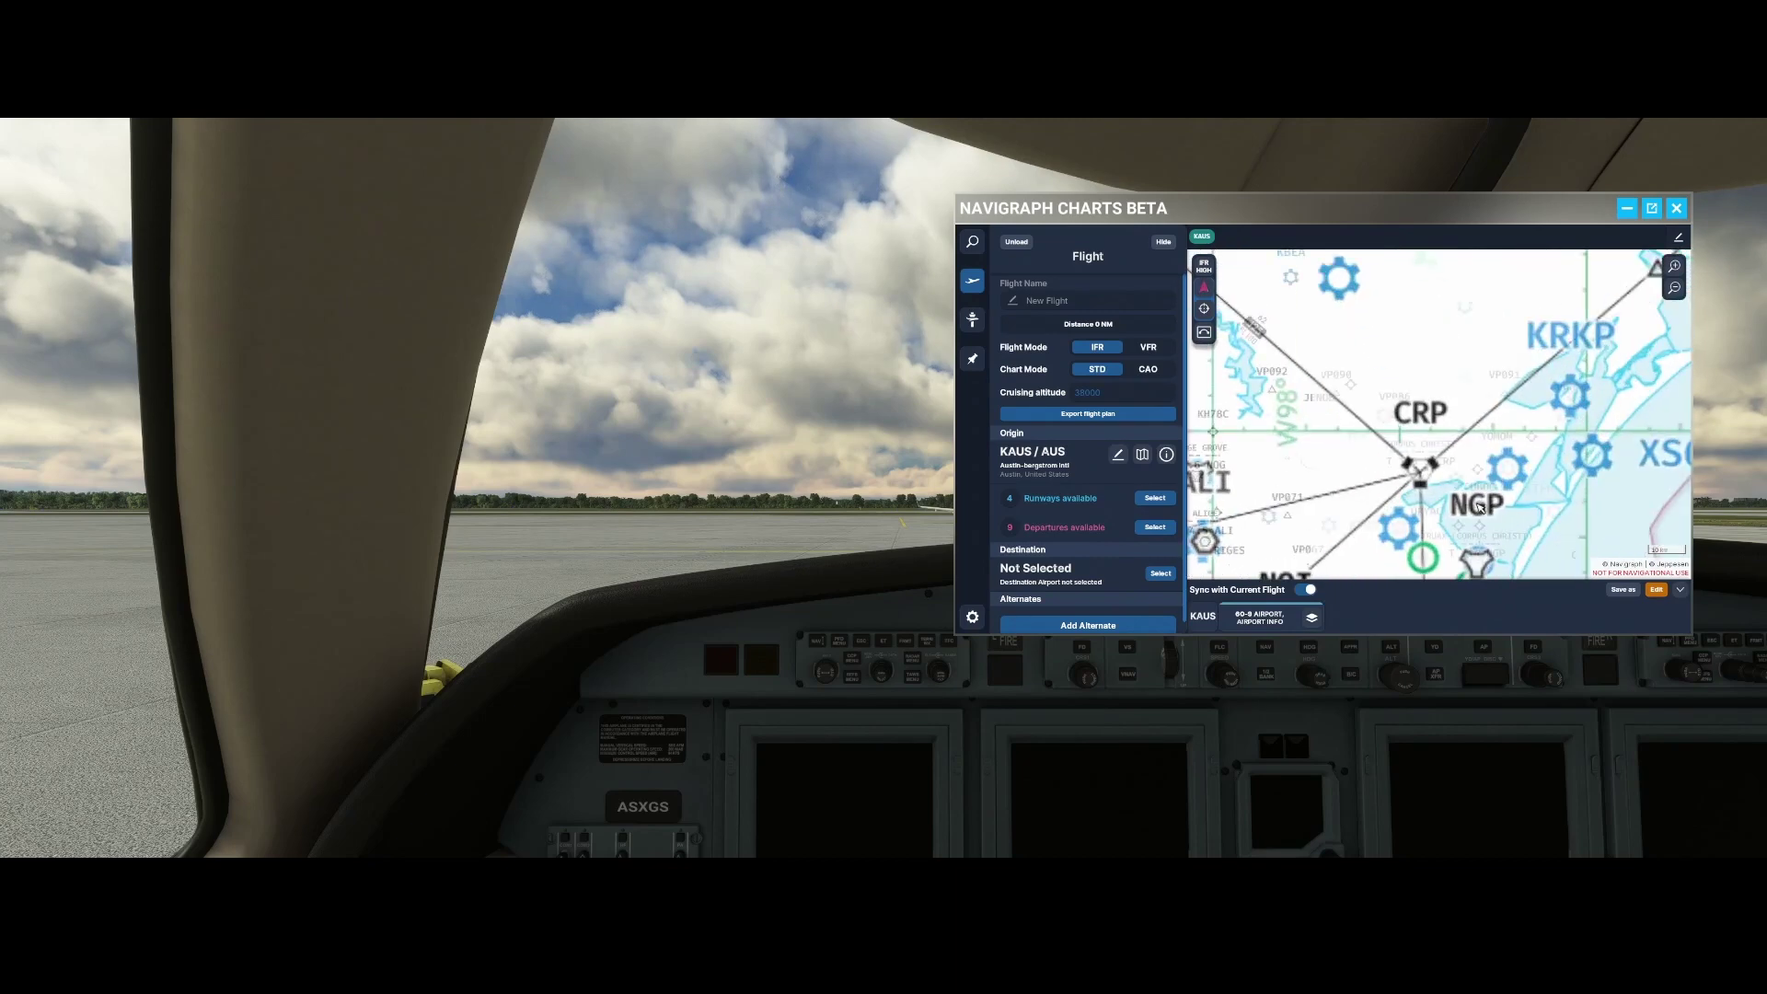
scroll(1454, 490, "up", 2)
scroll(1451, 487, "up", 3)
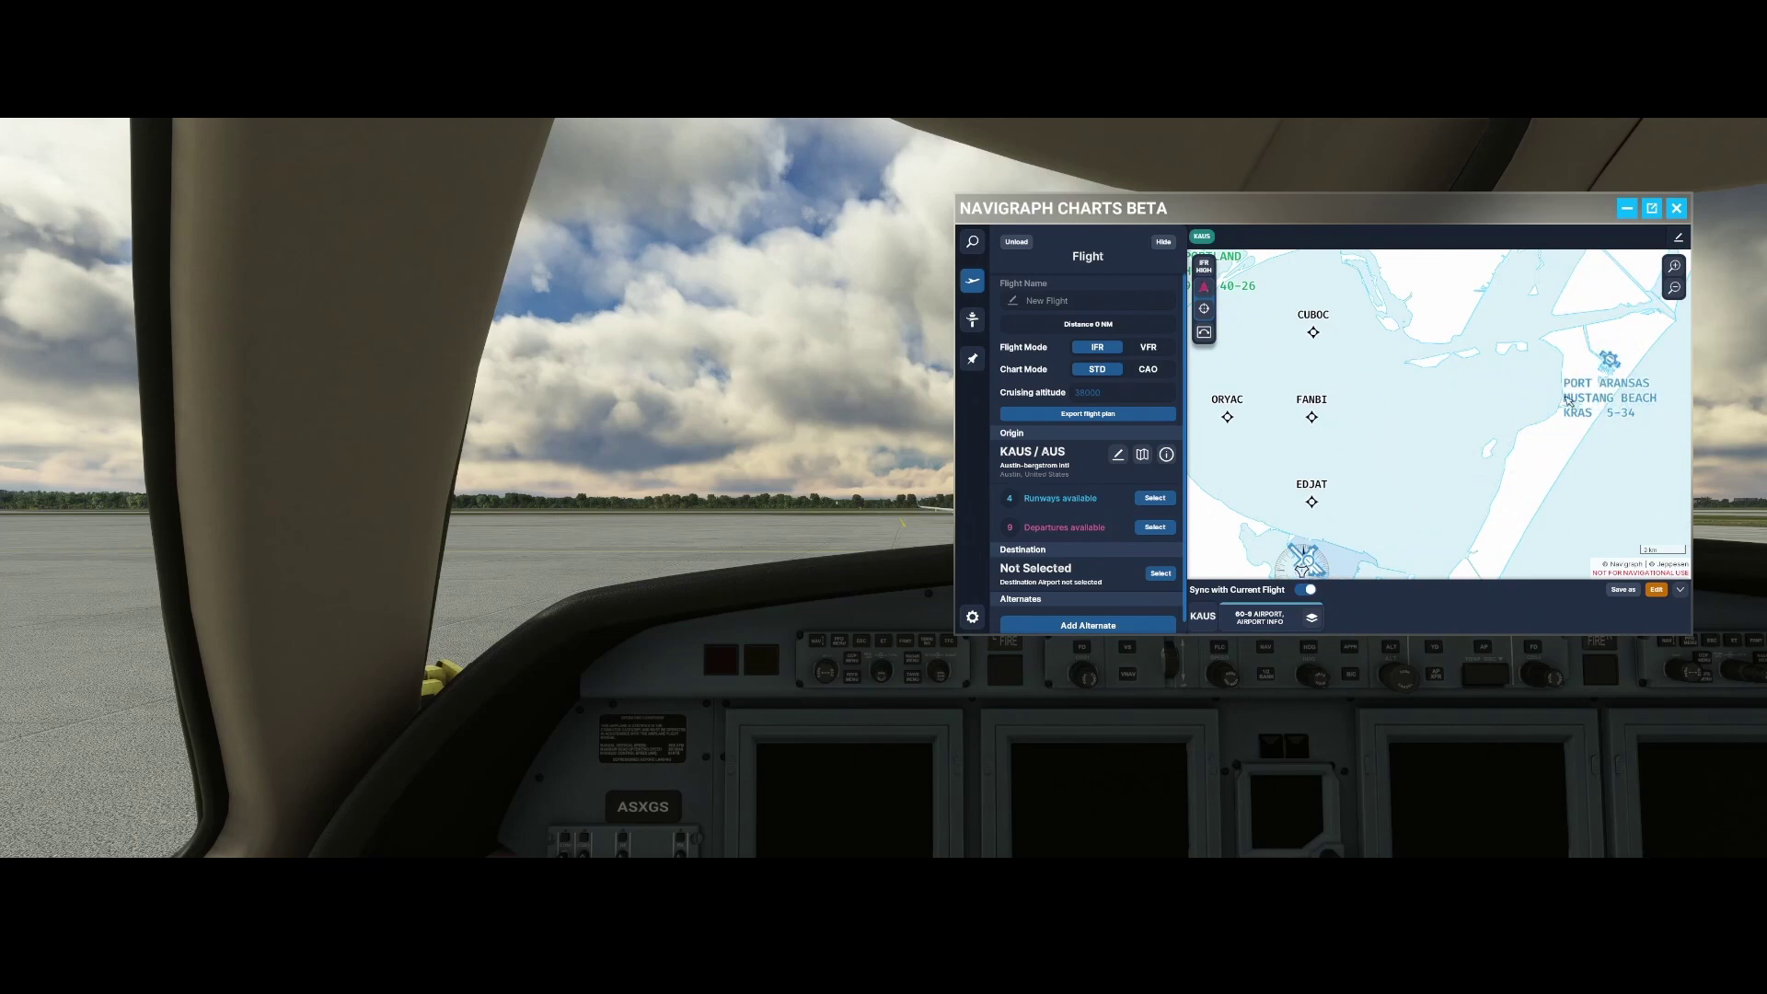
left_click_drag(1591, 421, 1487, 486)
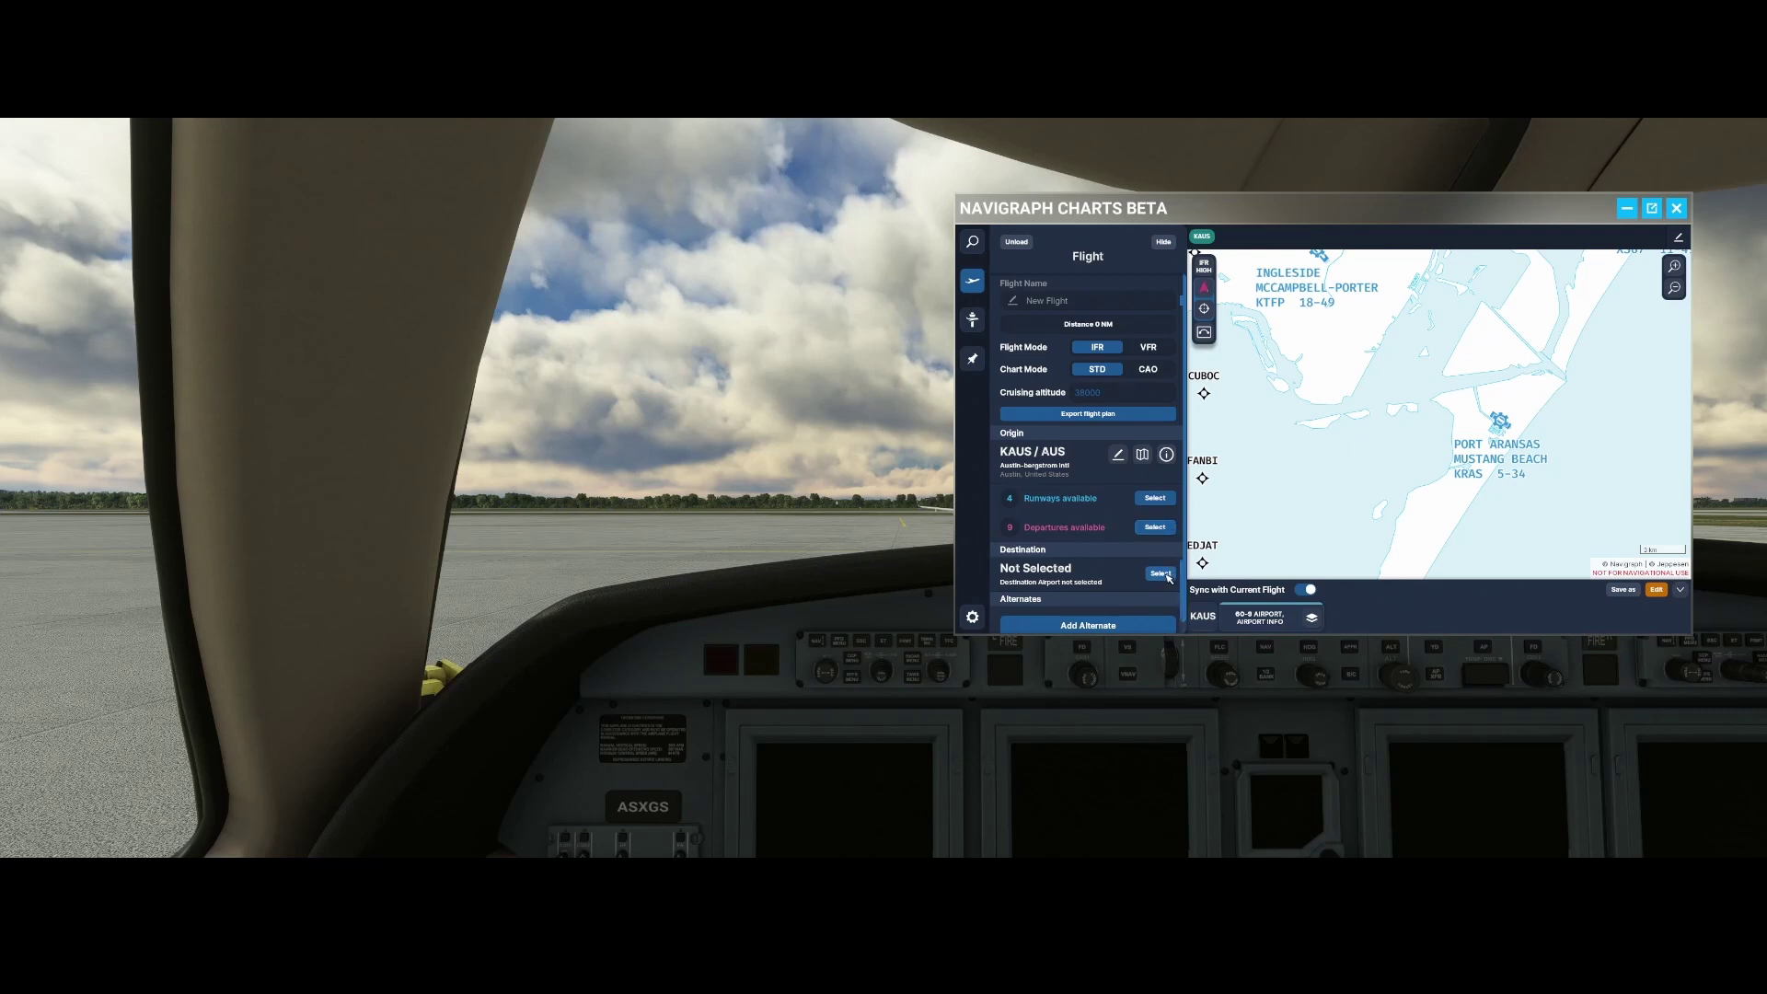
left_click(1161, 573)
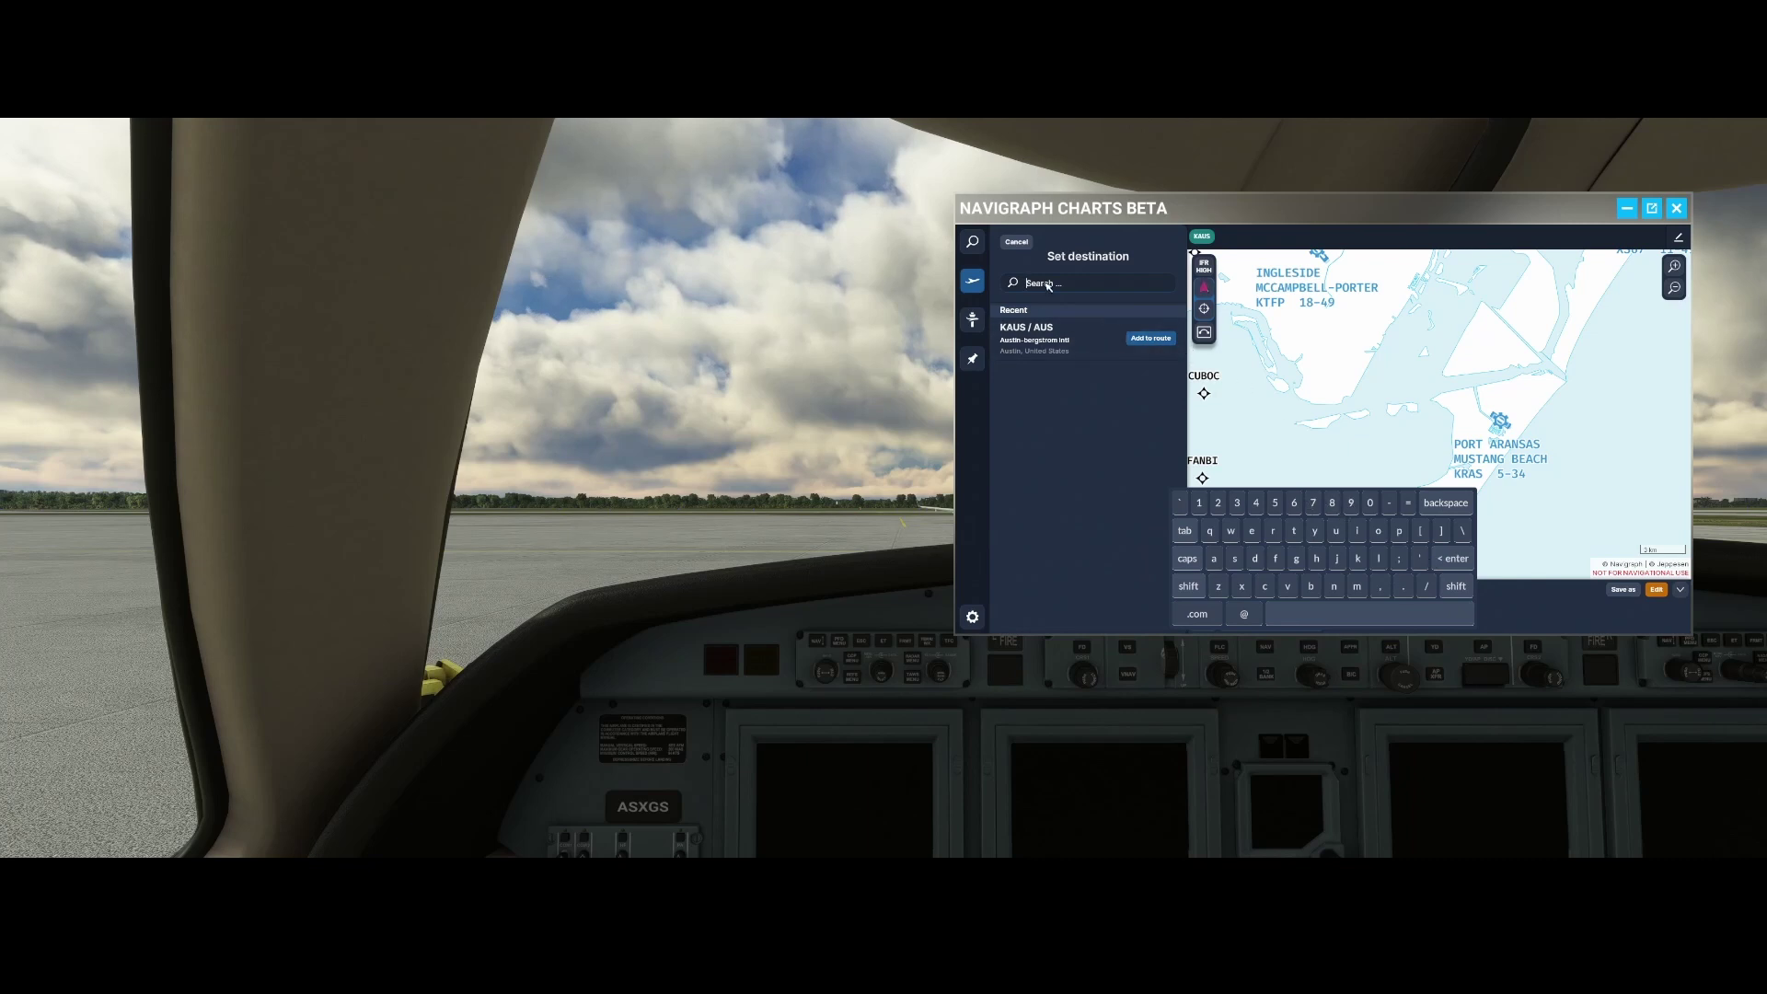
type("kras")
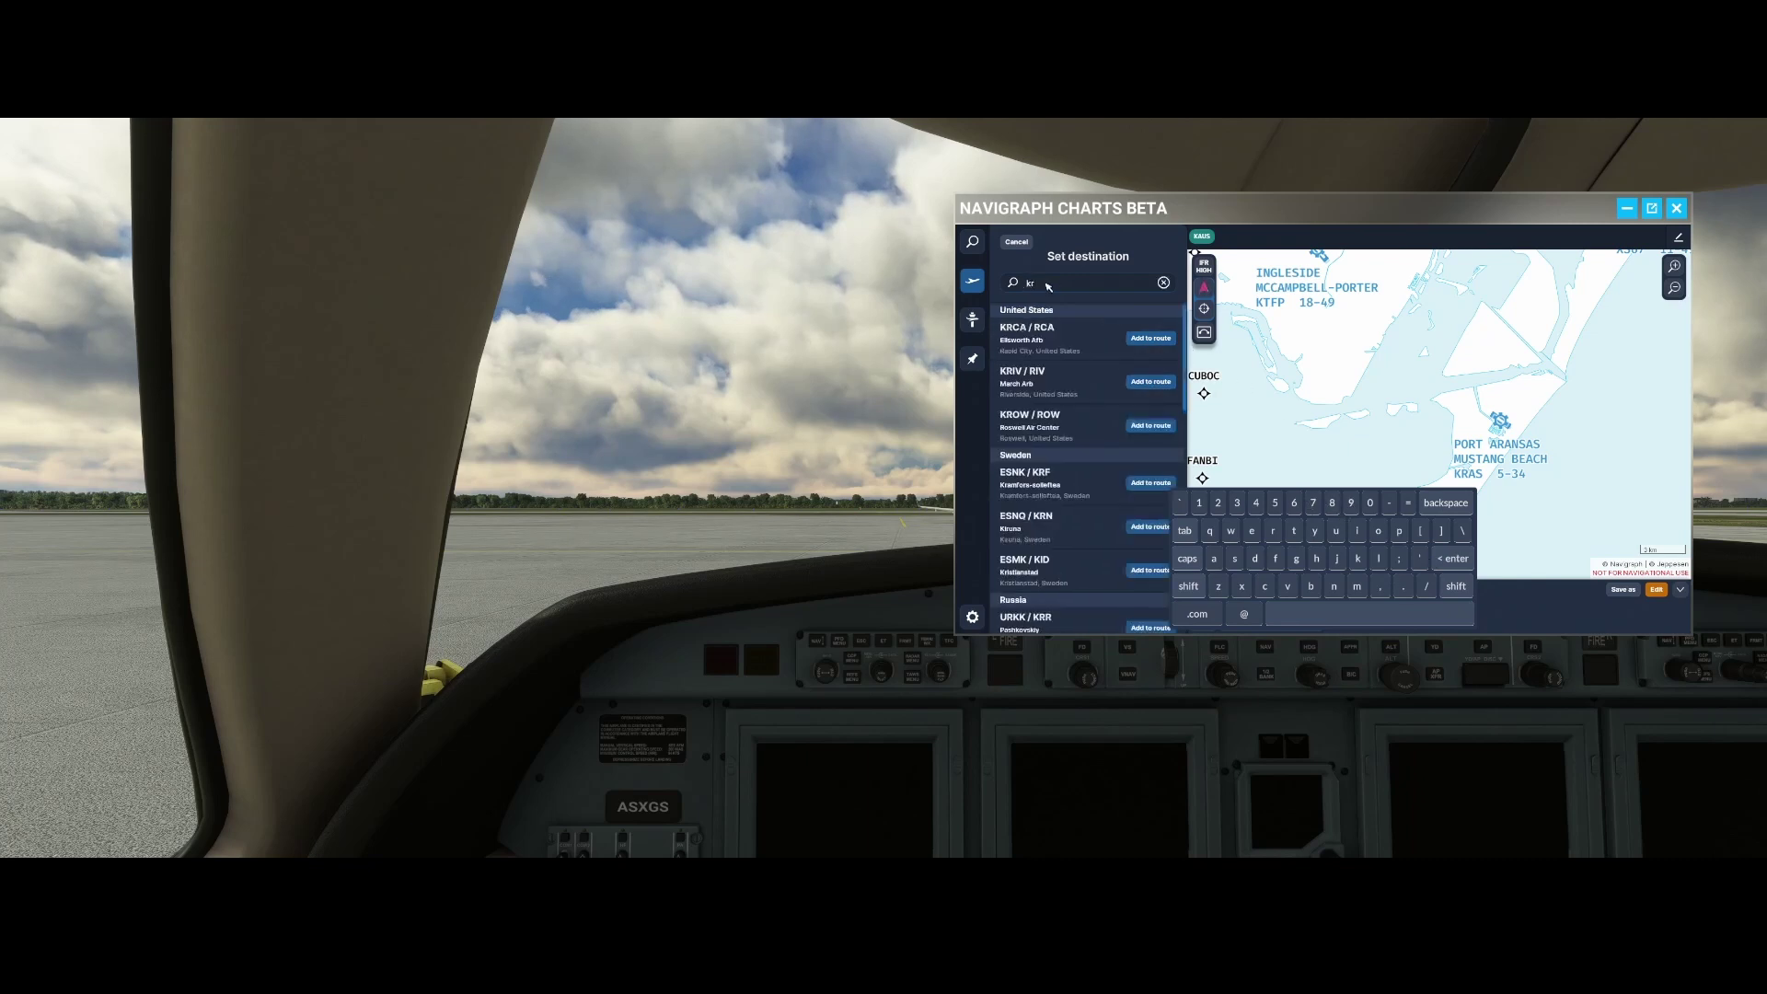
left_click(1141, 341)
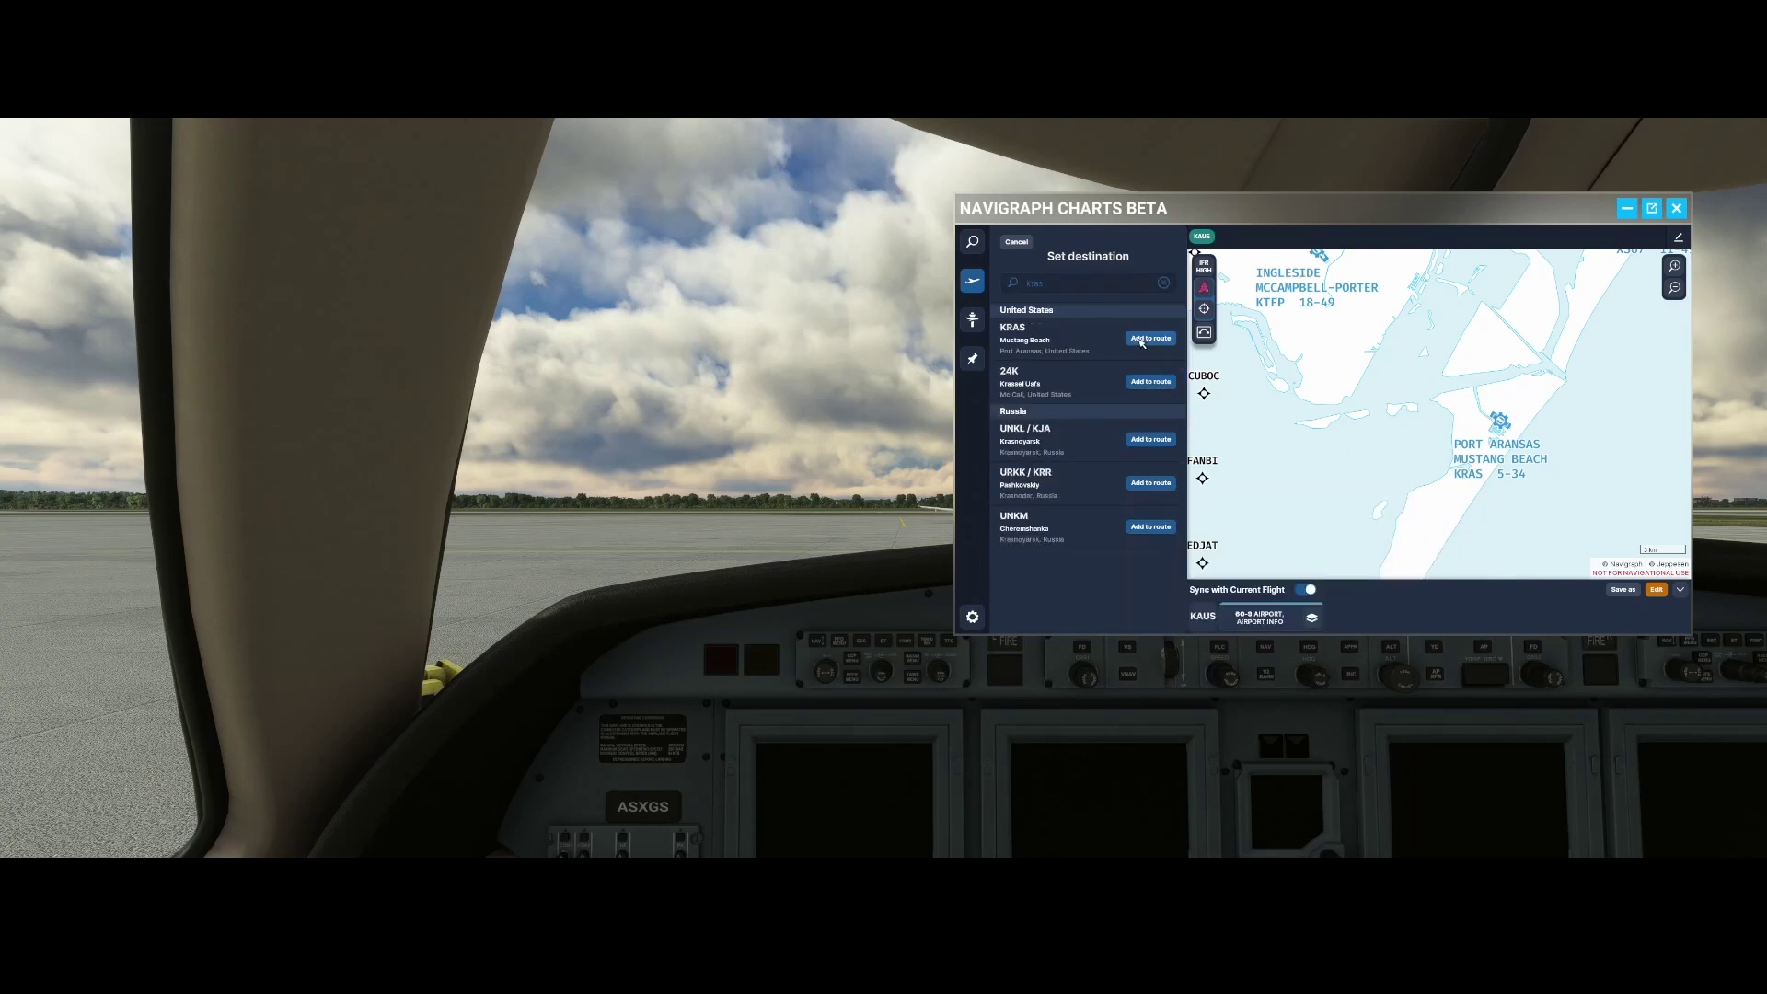
left_click(1141, 341)
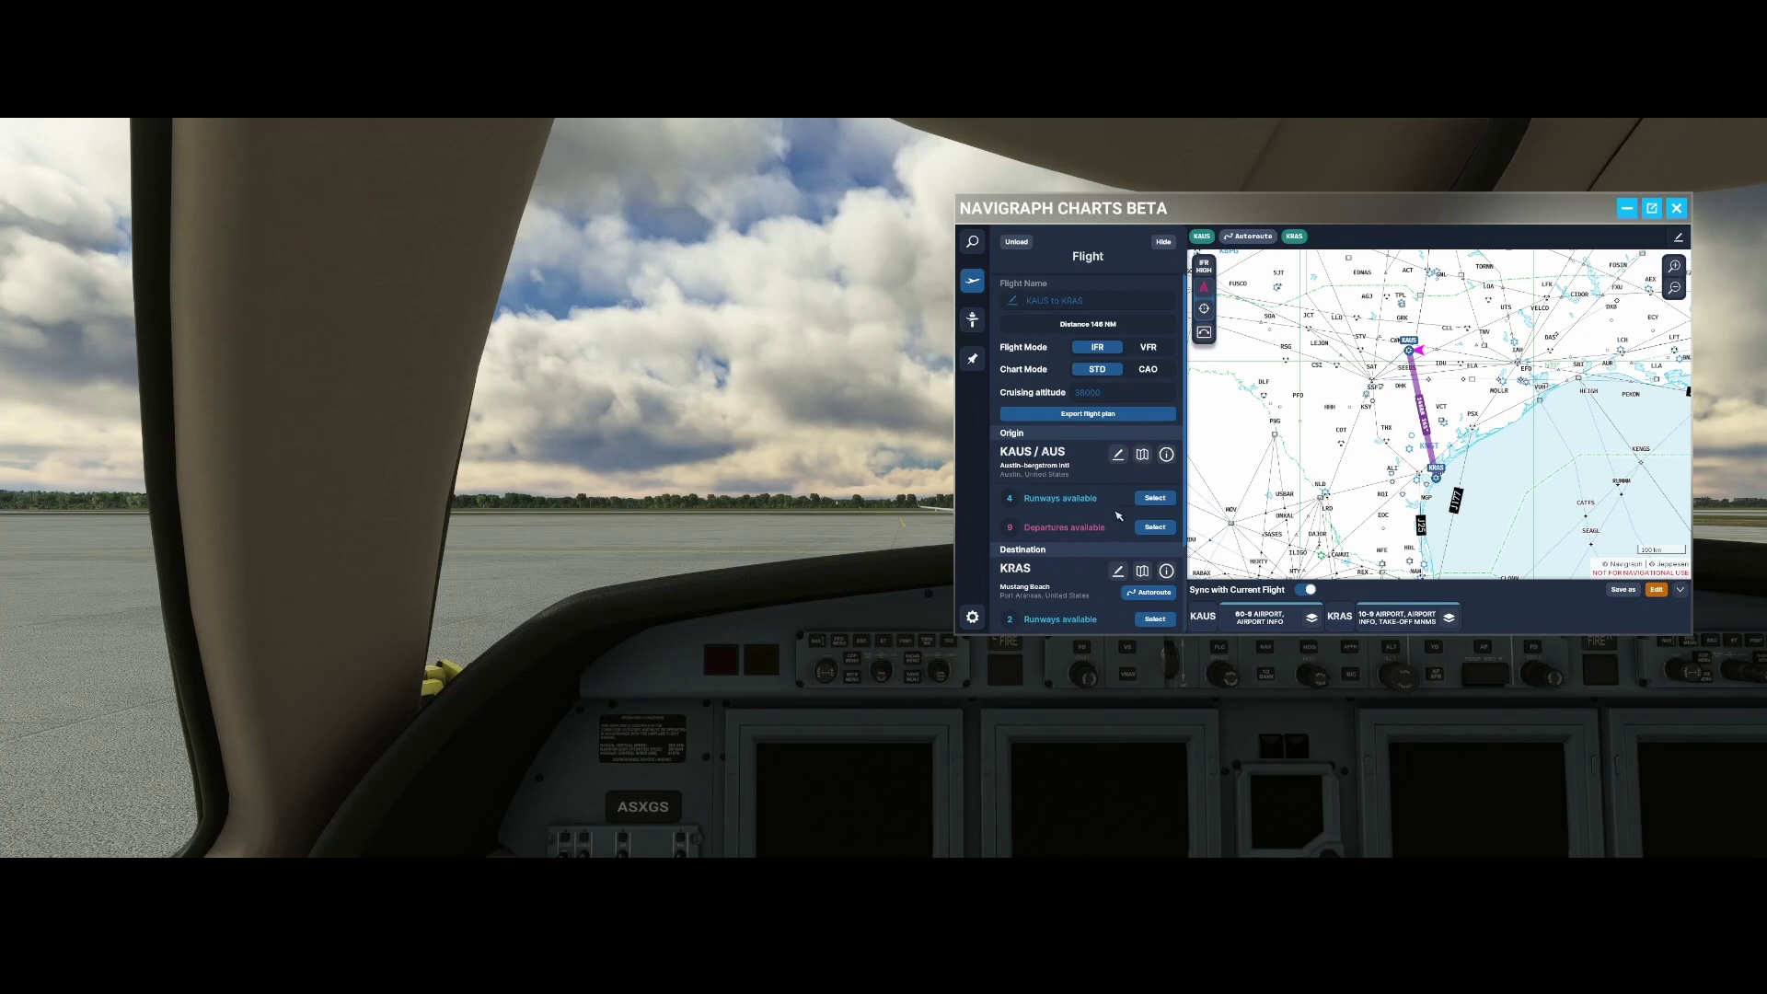
Create an automatic route from KAUS to KRAS using Low airways
scroll(1089, 530, "down", 1)
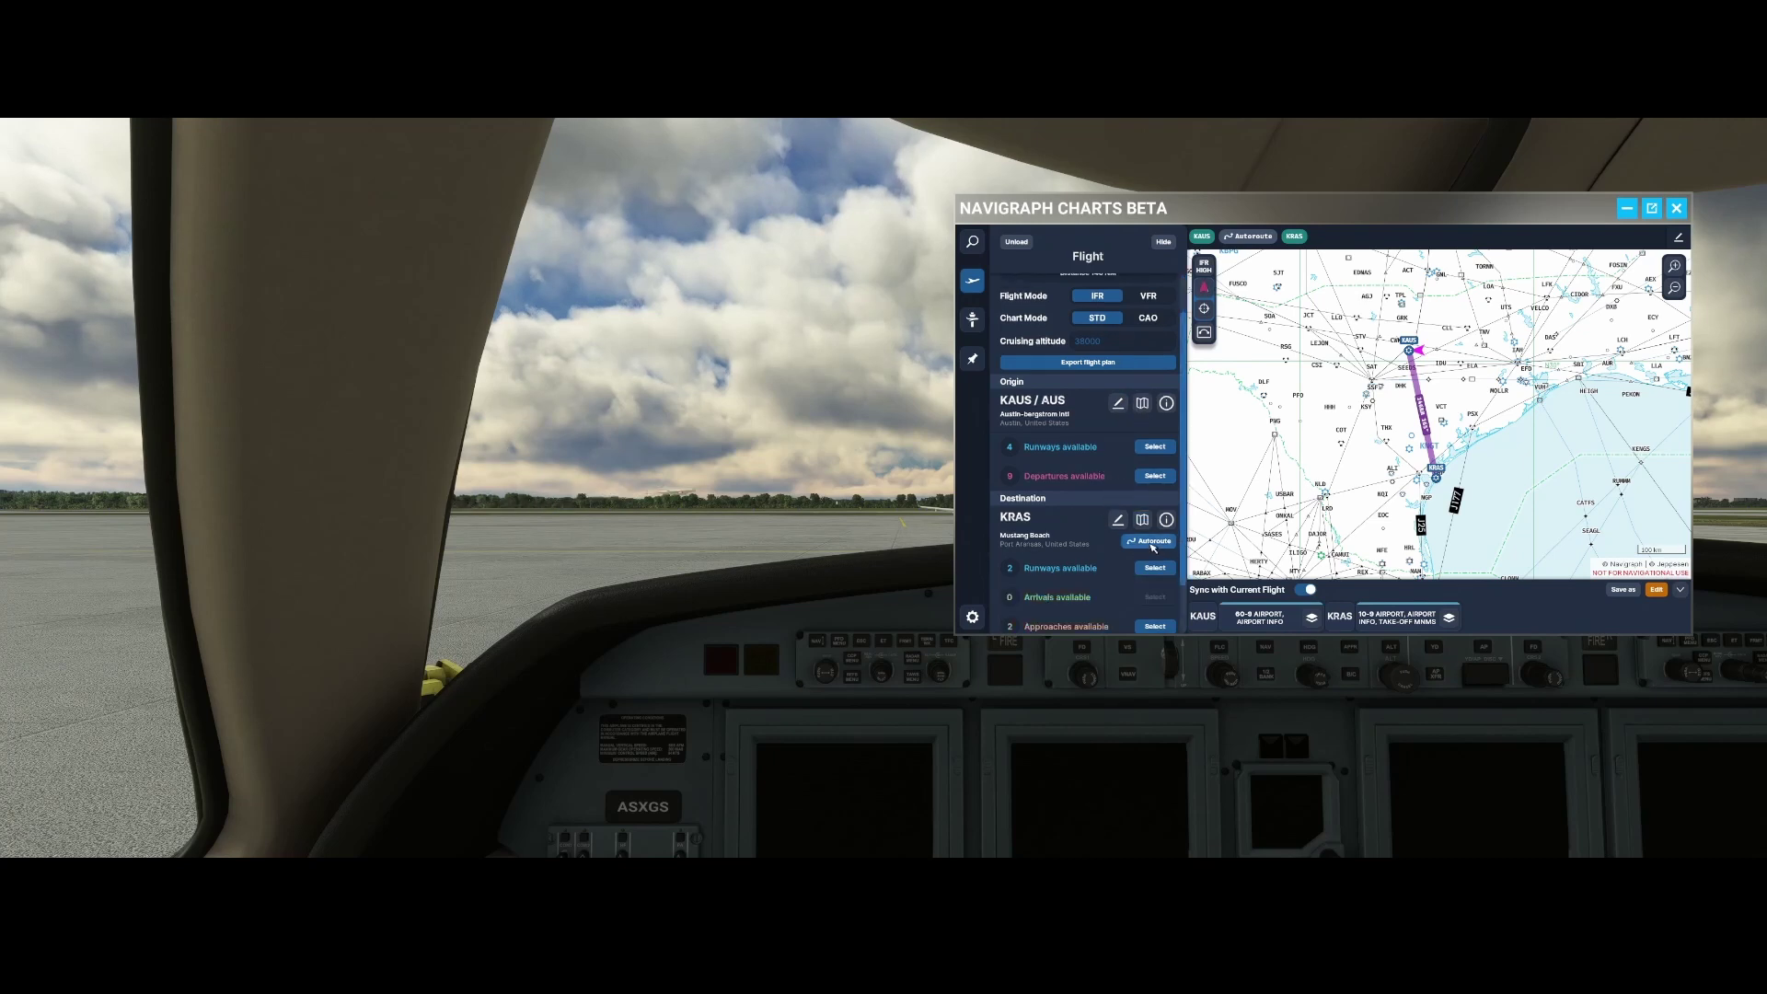
left_click(1149, 543)
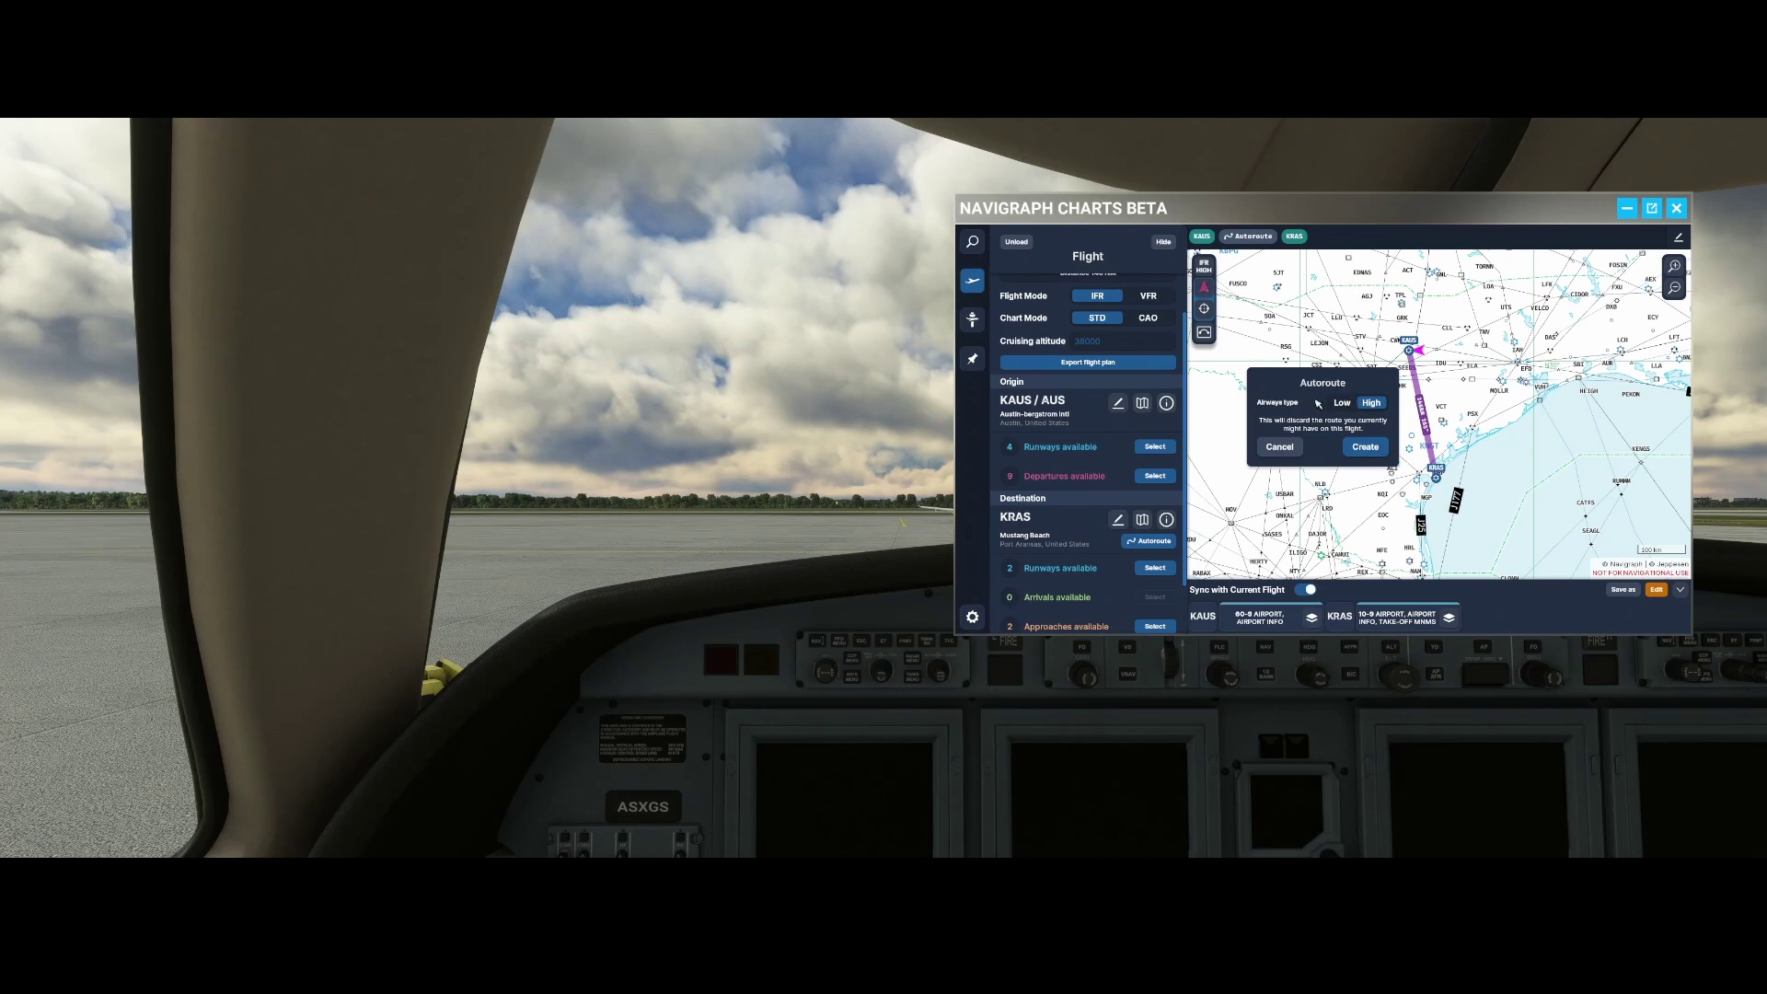
left_click(1344, 405)
left_click(1362, 449)
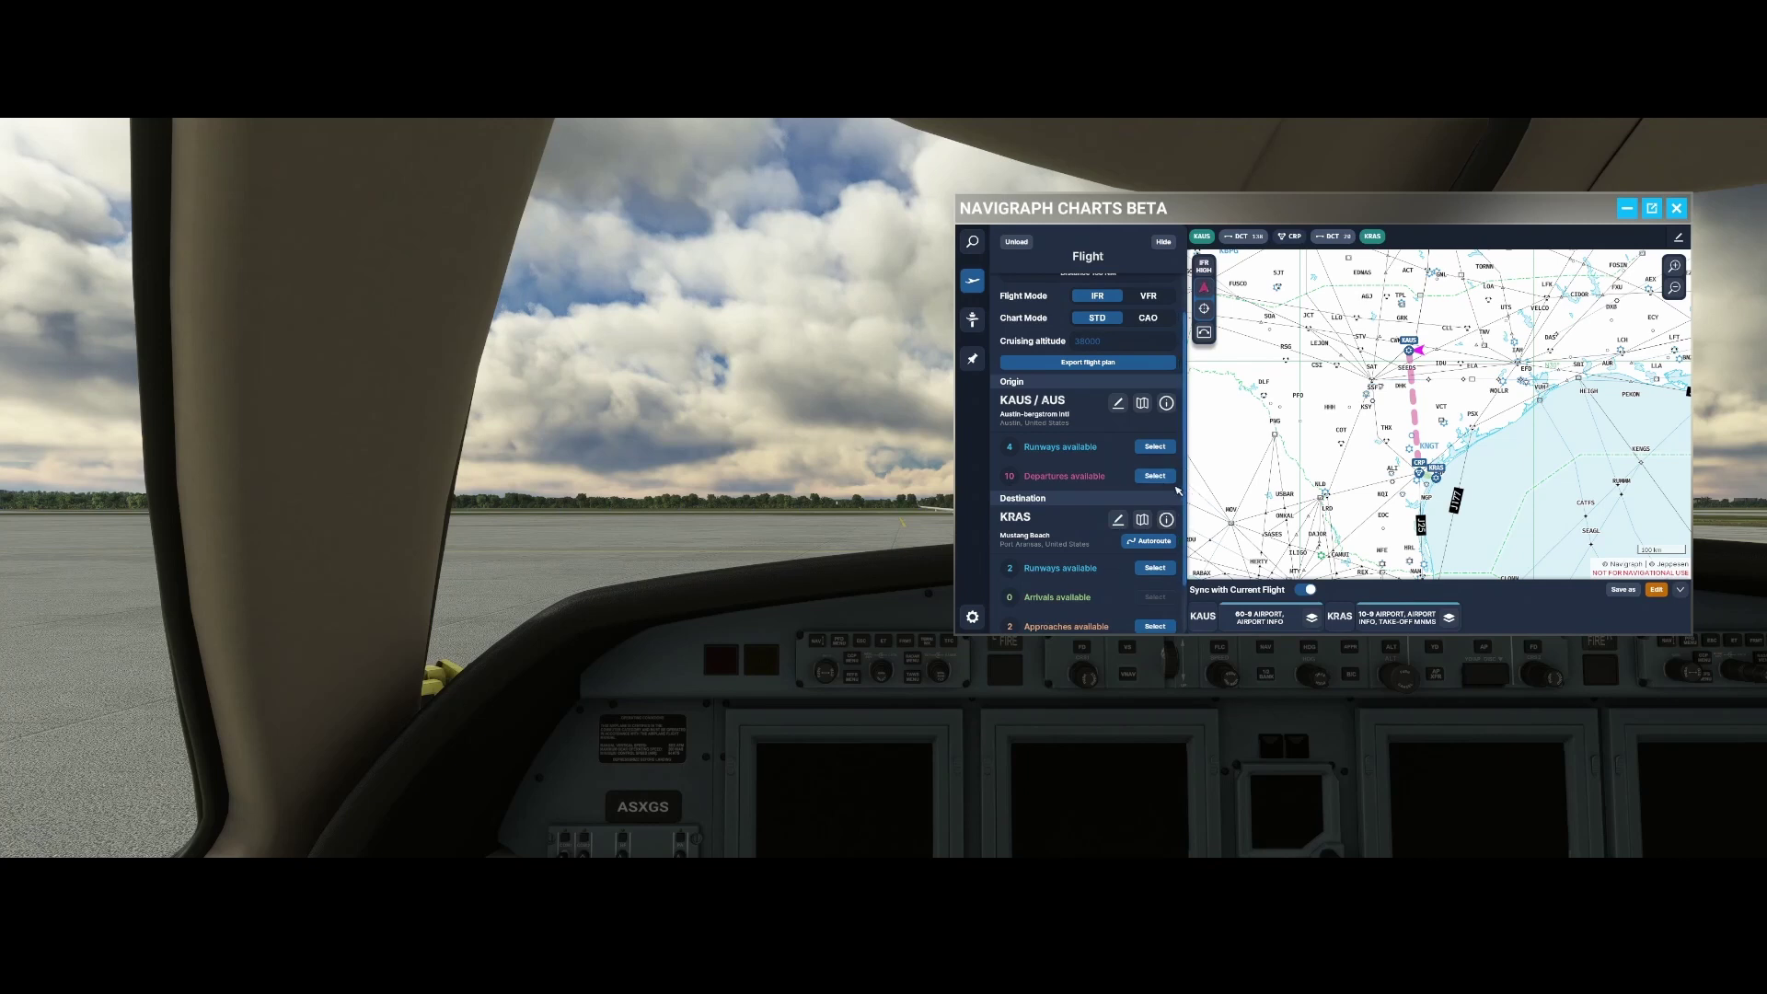
Look through the available KAUS departures from RW18L and their routes on the map, and leave without adding one
scroll(1148, 477, "down", 1)
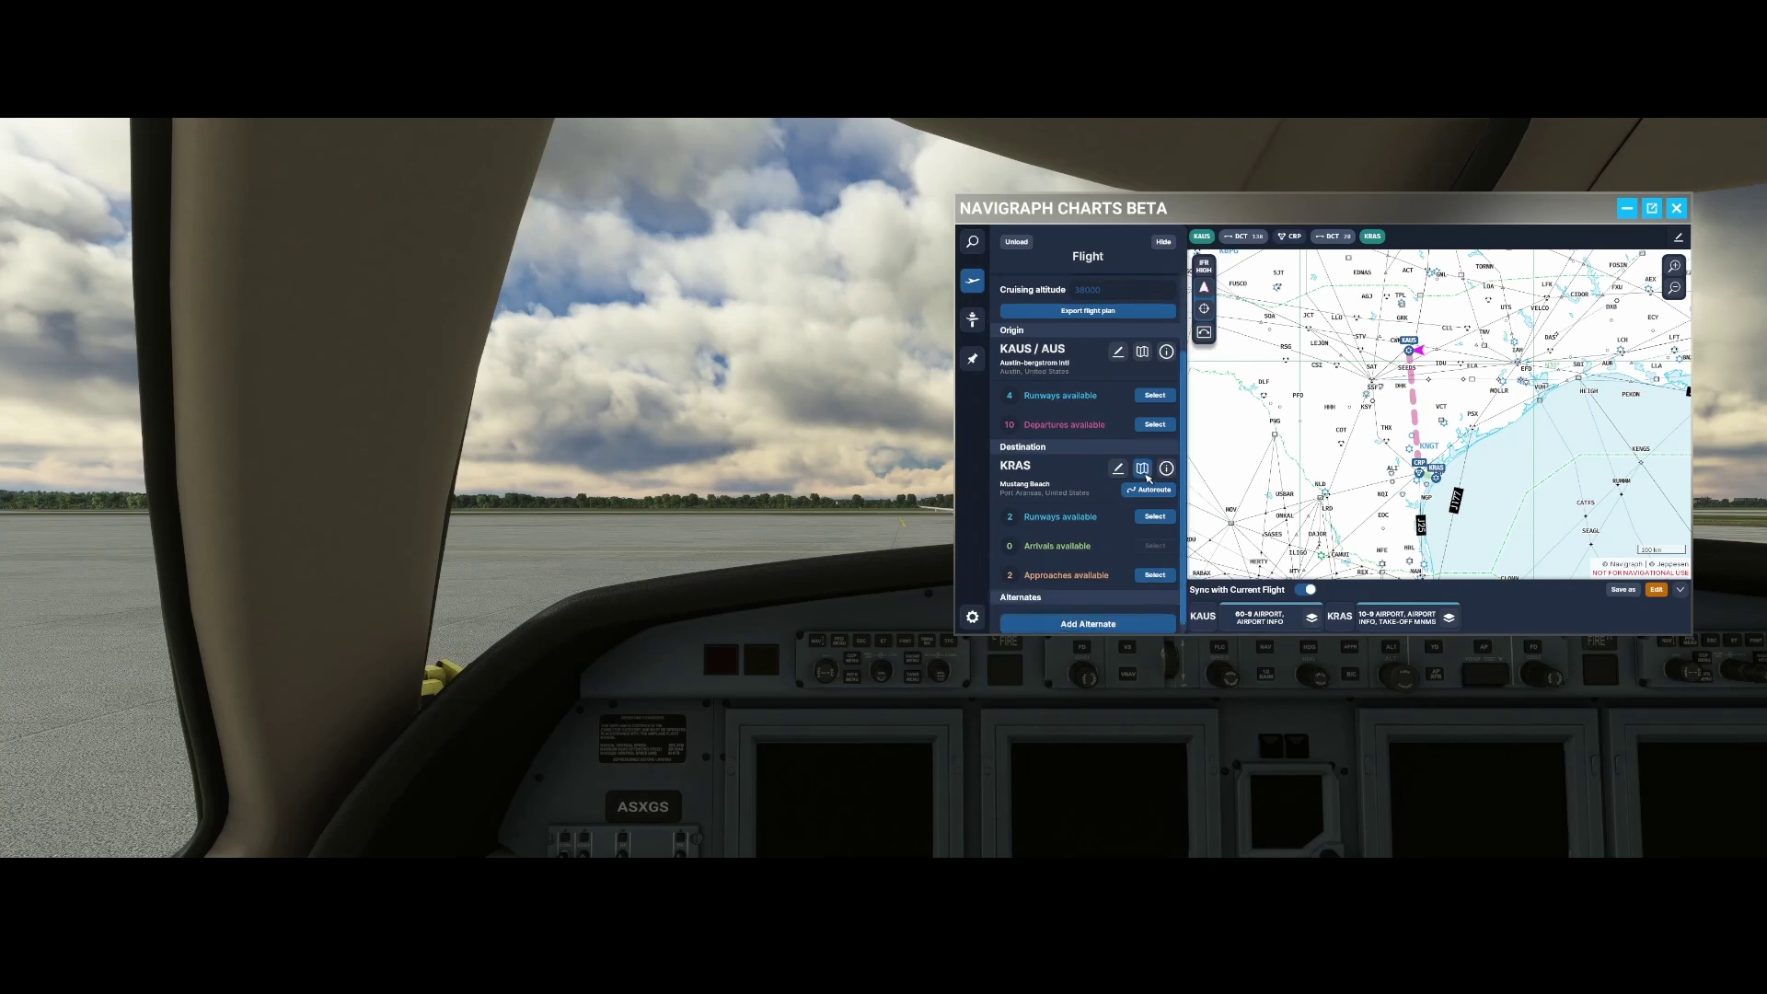
left_click(1155, 425)
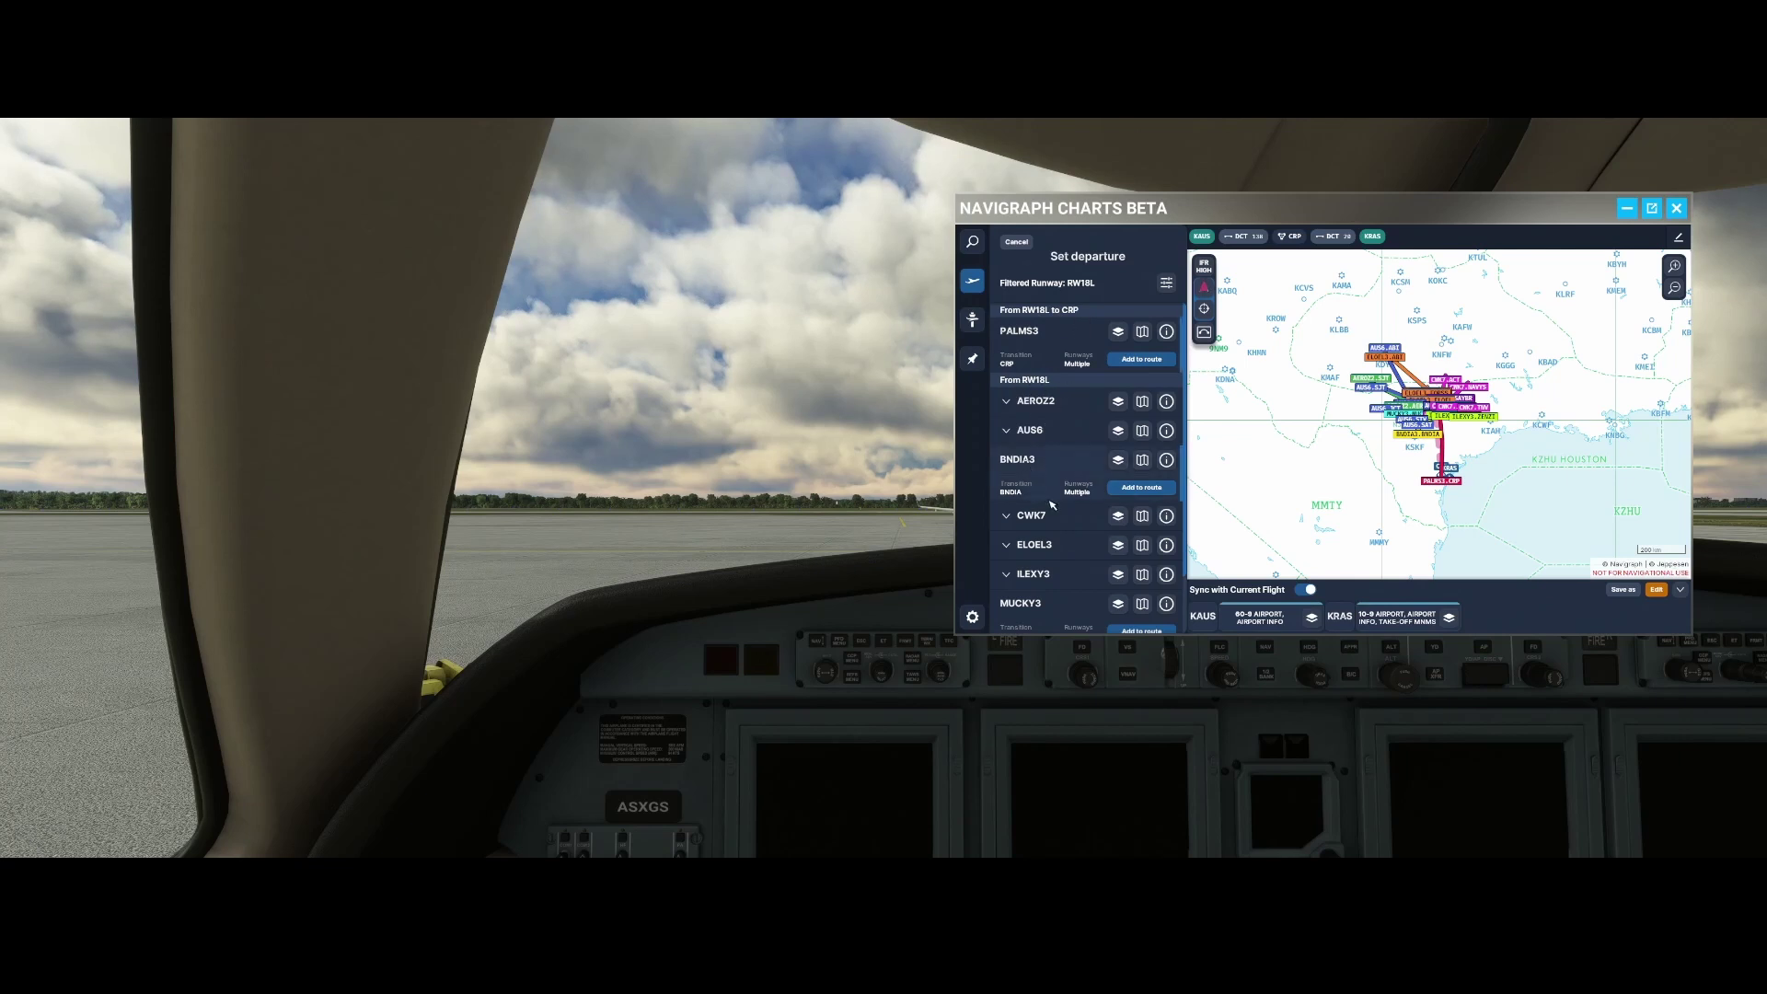
scroll(1058, 519, "down", 1)
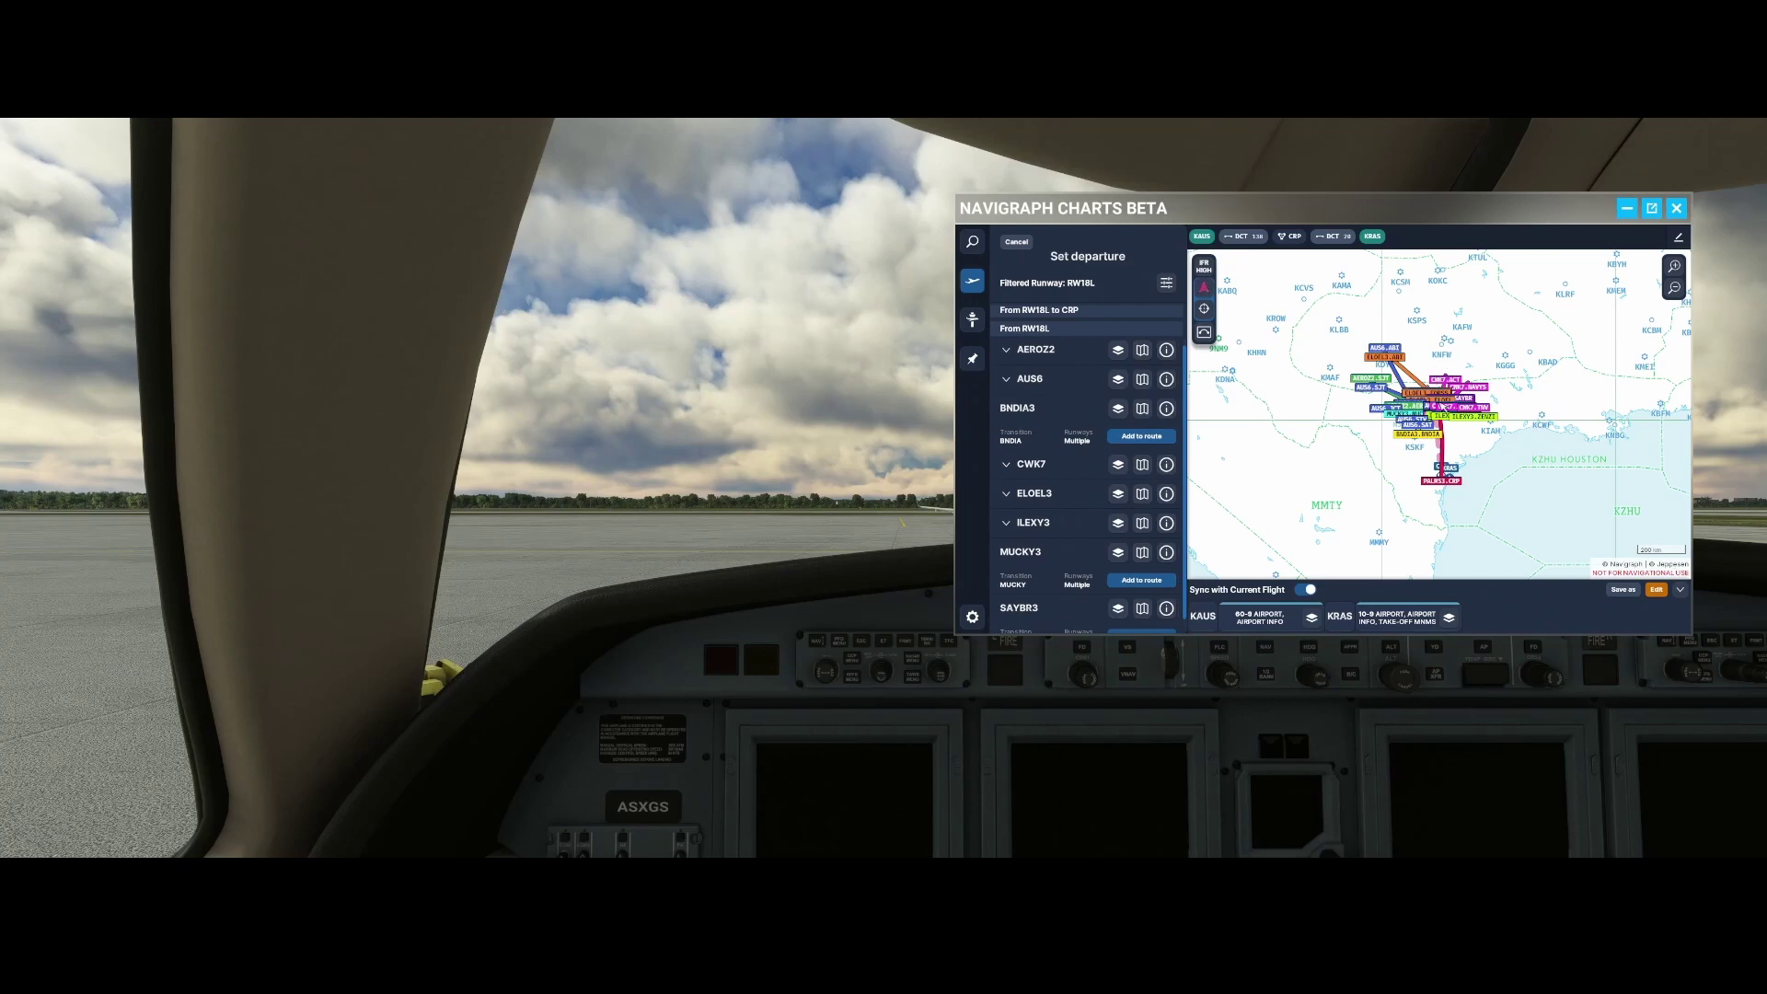
scroll(1471, 433, "up", 2)
scroll(1471, 432, "up", 3)
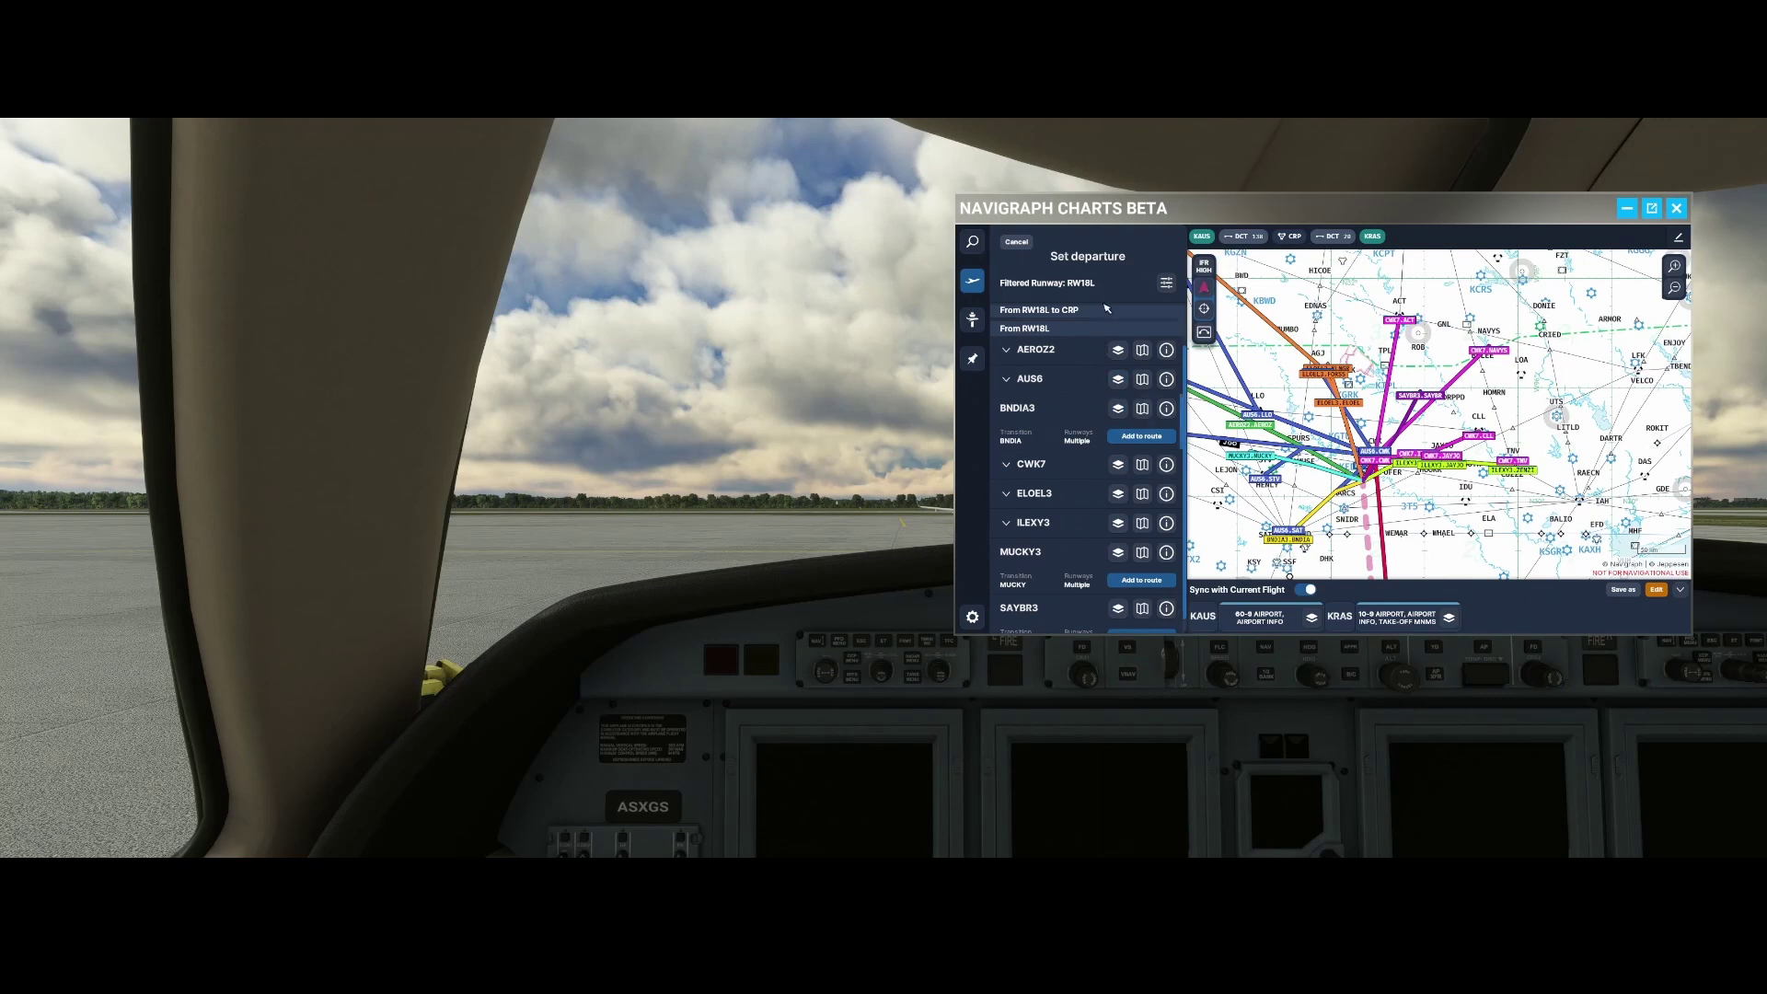
left_click(1017, 243)
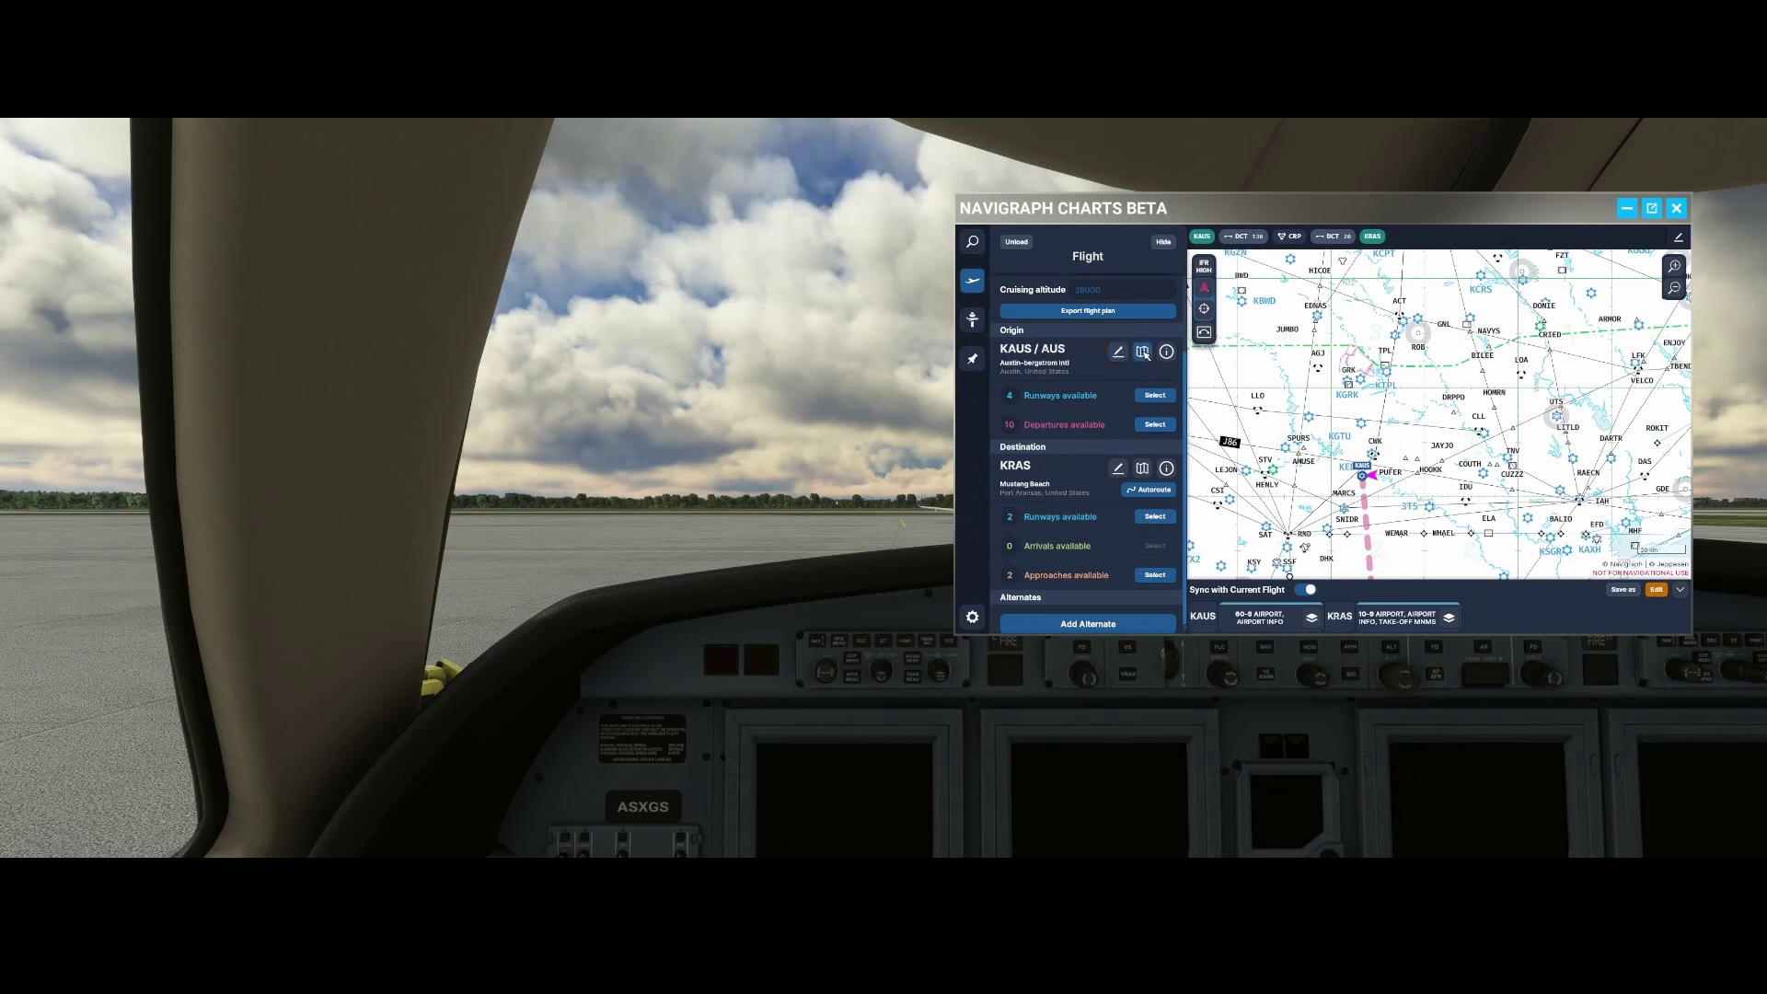
Browse the KAUS airport charts by category: STAR, approach, taxi, SID and reference
left_click(1145, 353)
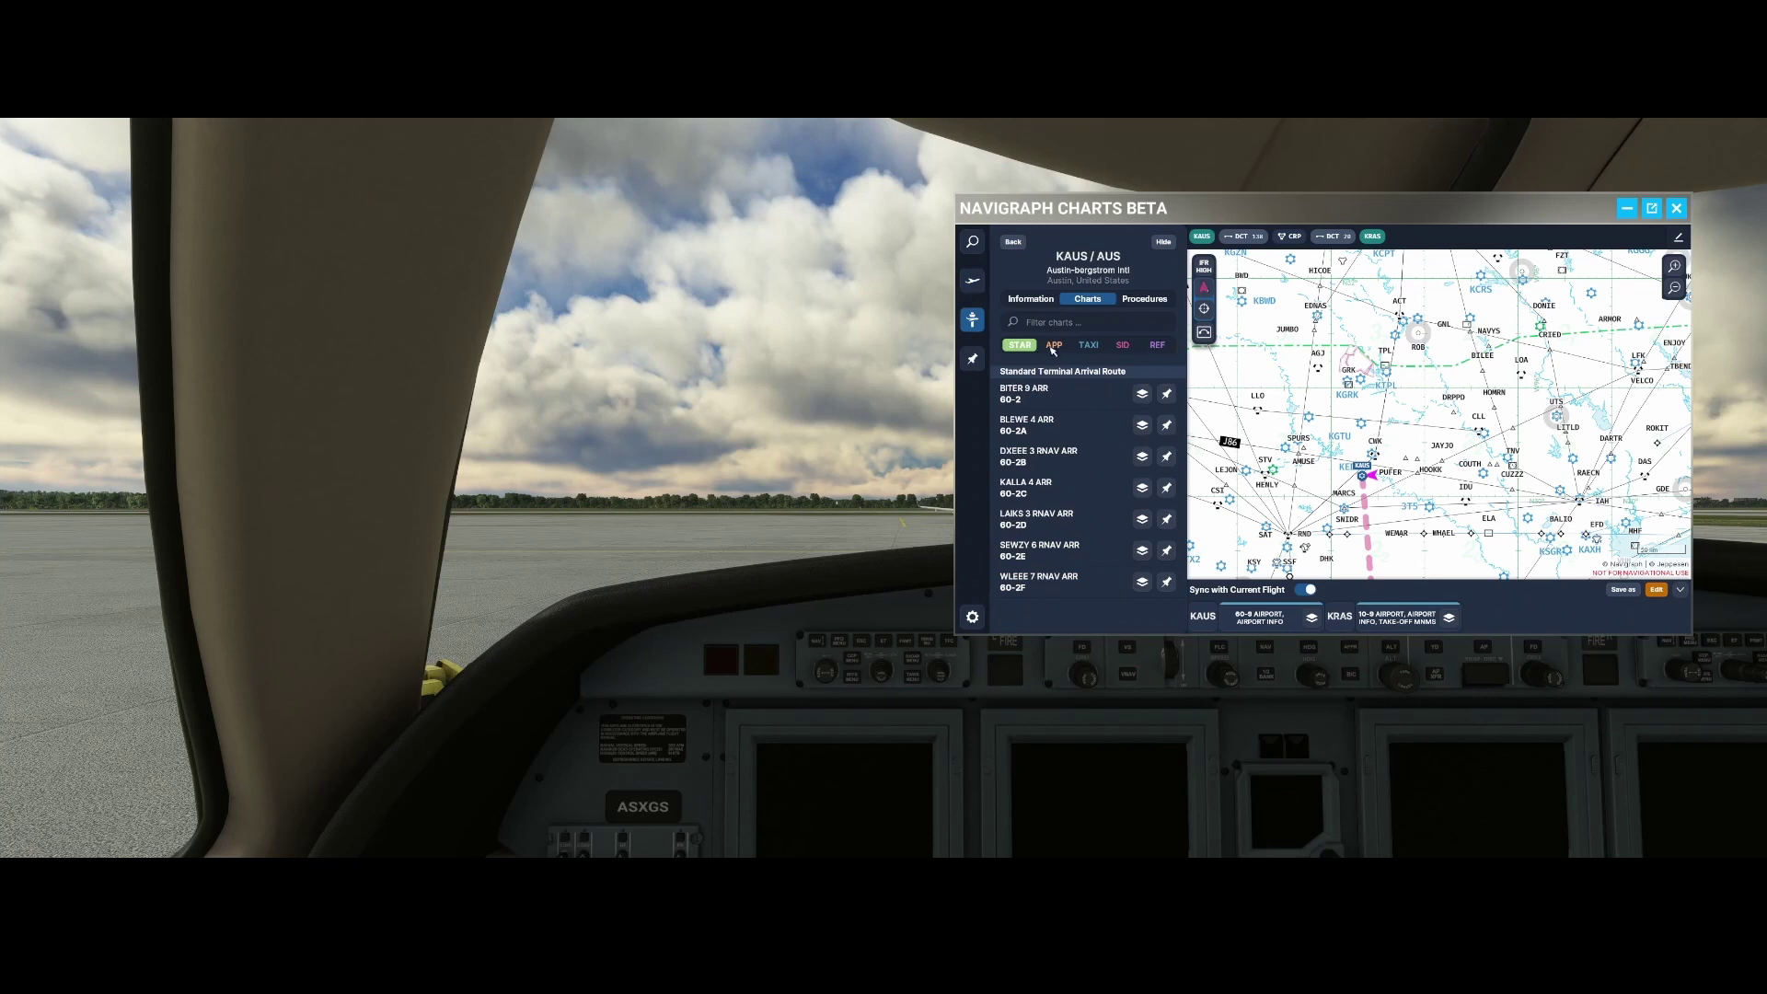
left_click(1054, 346)
left_click(1089, 346)
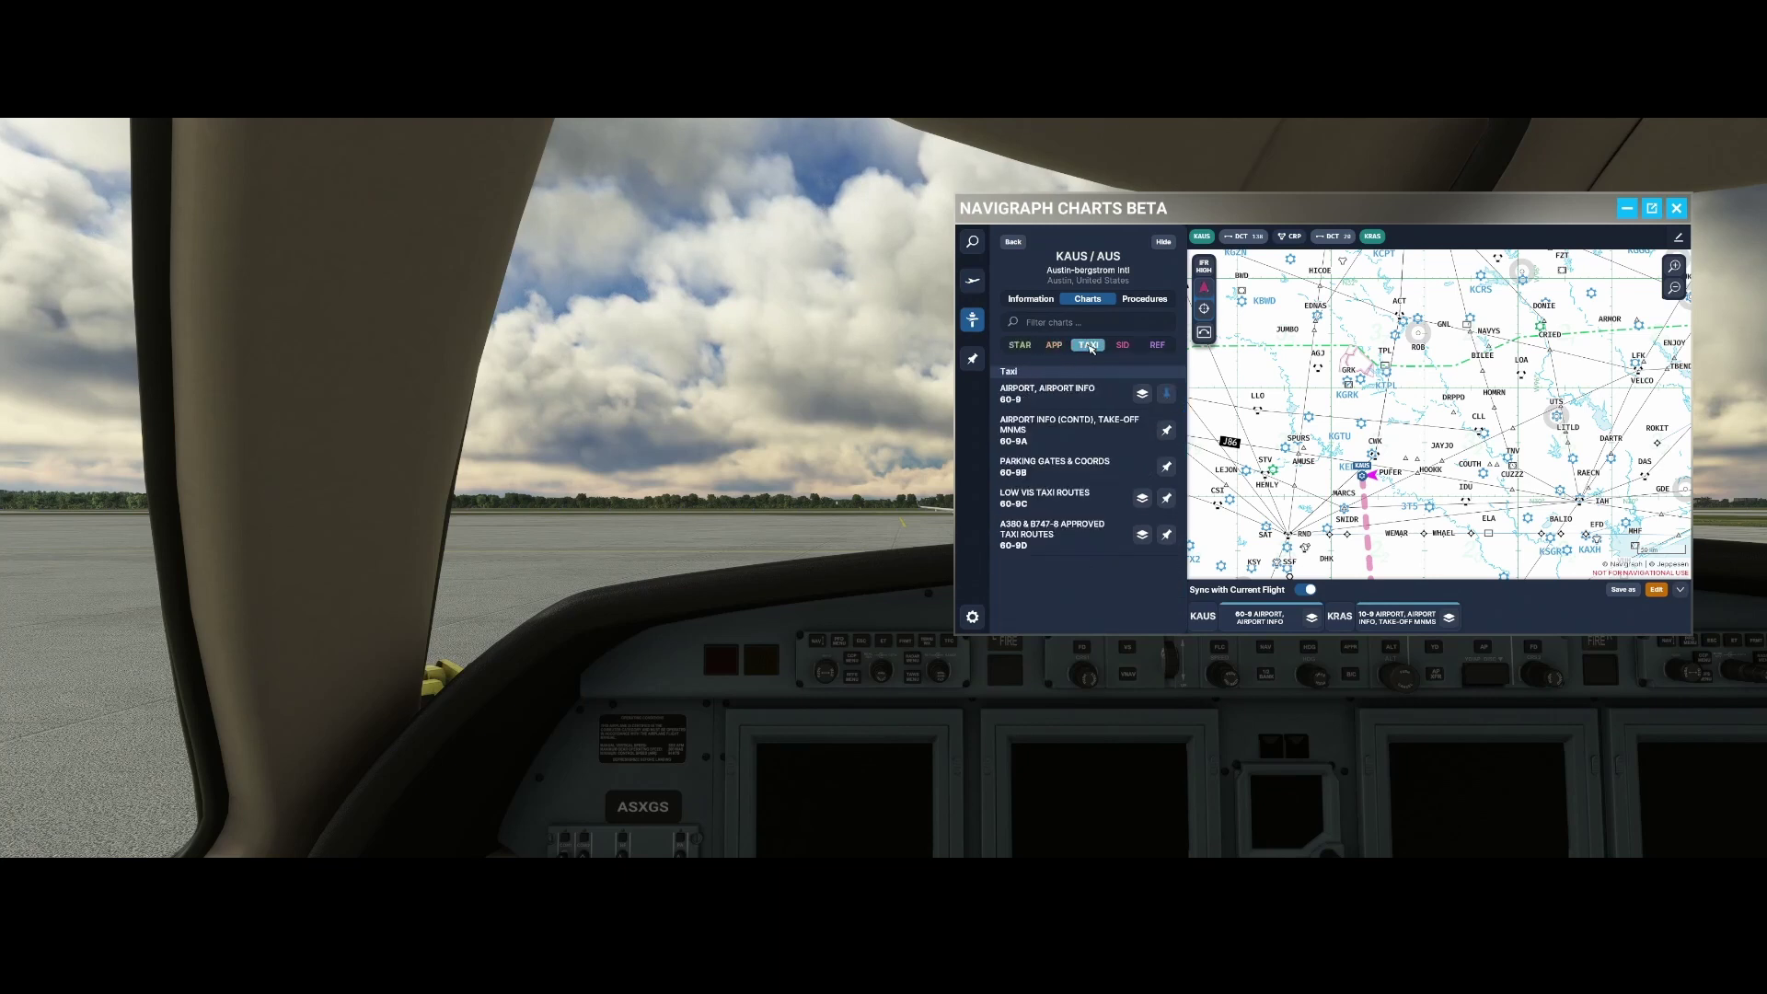
left_click(1122, 347)
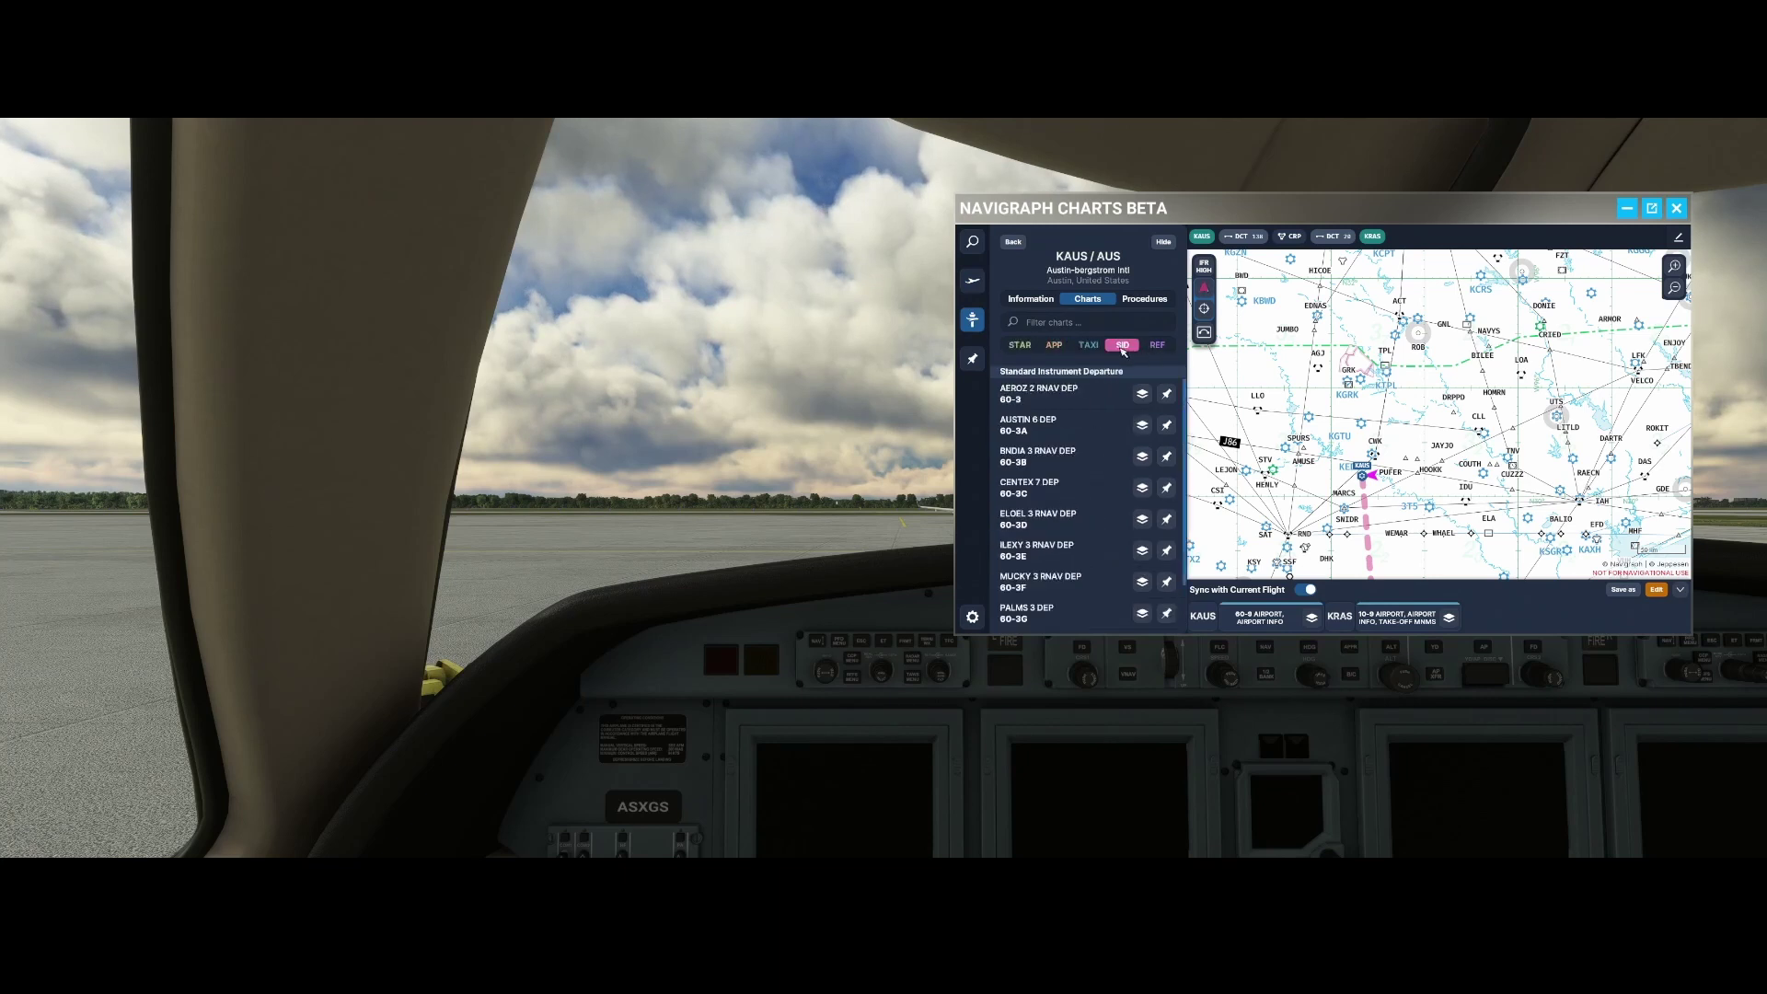
left_click(1157, 346)
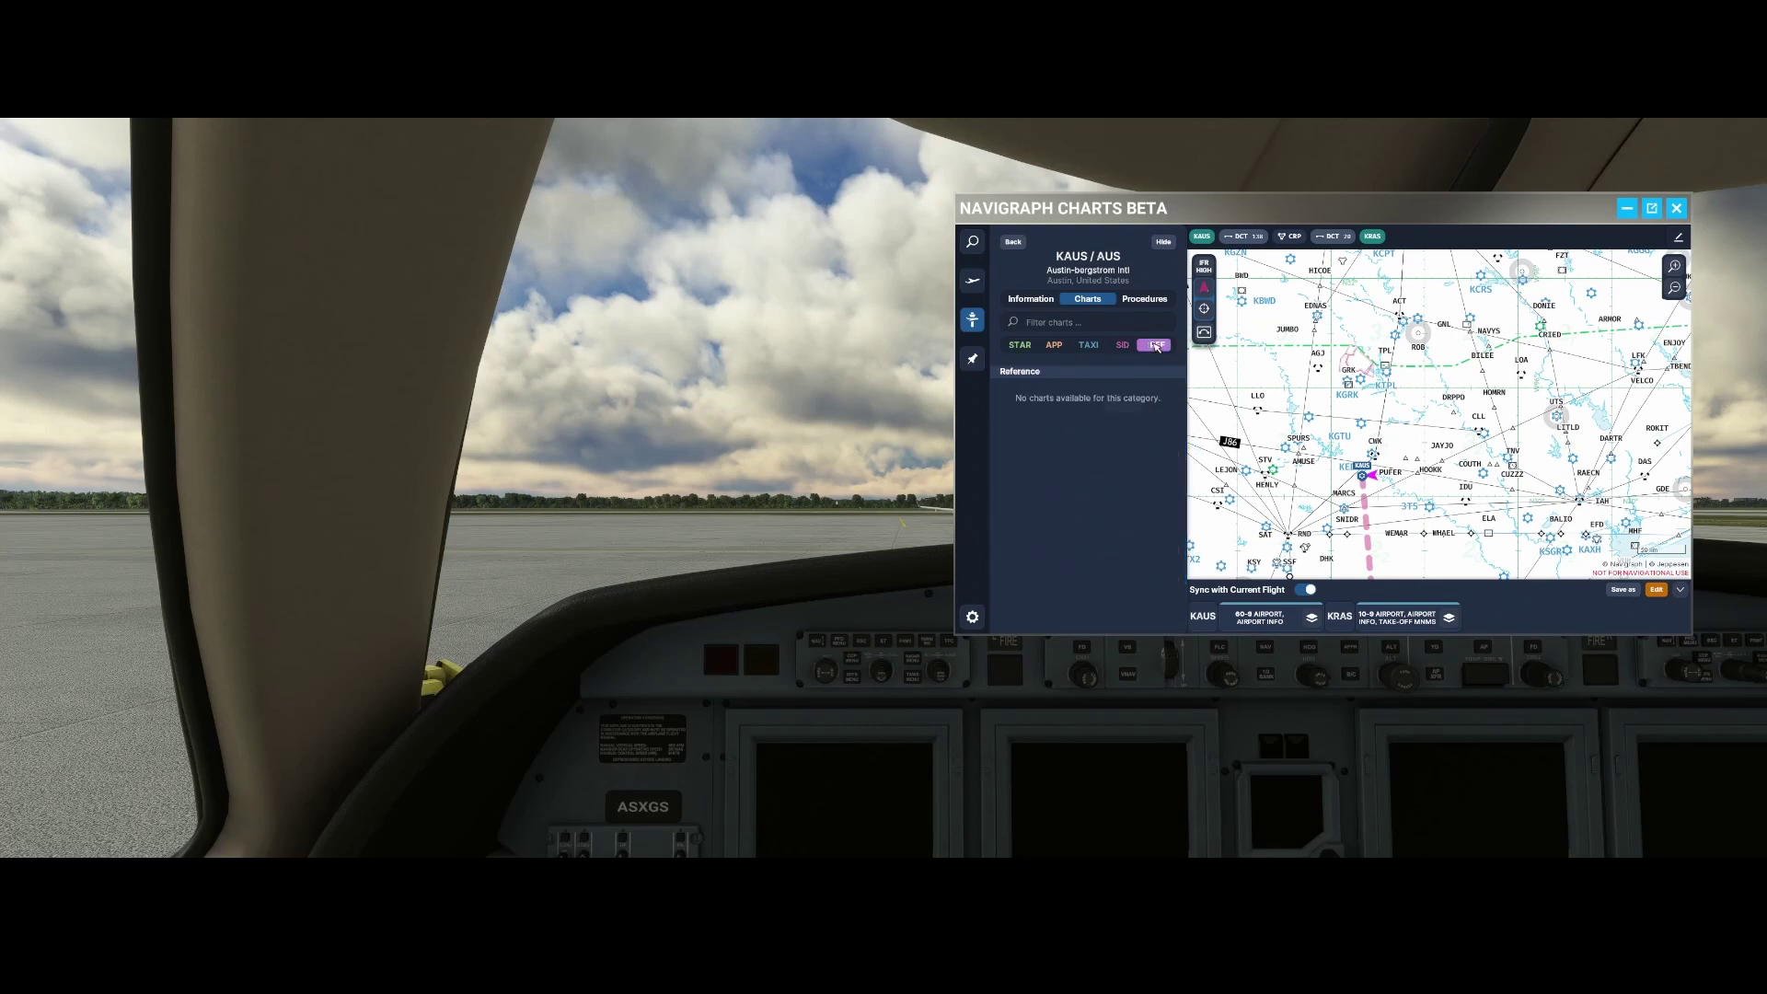
Overlay the KAUS taxi chart 60-9 on the map, examine the taxiways and runways around the aircraft, and remove the overlay
left_click(1089, 346)
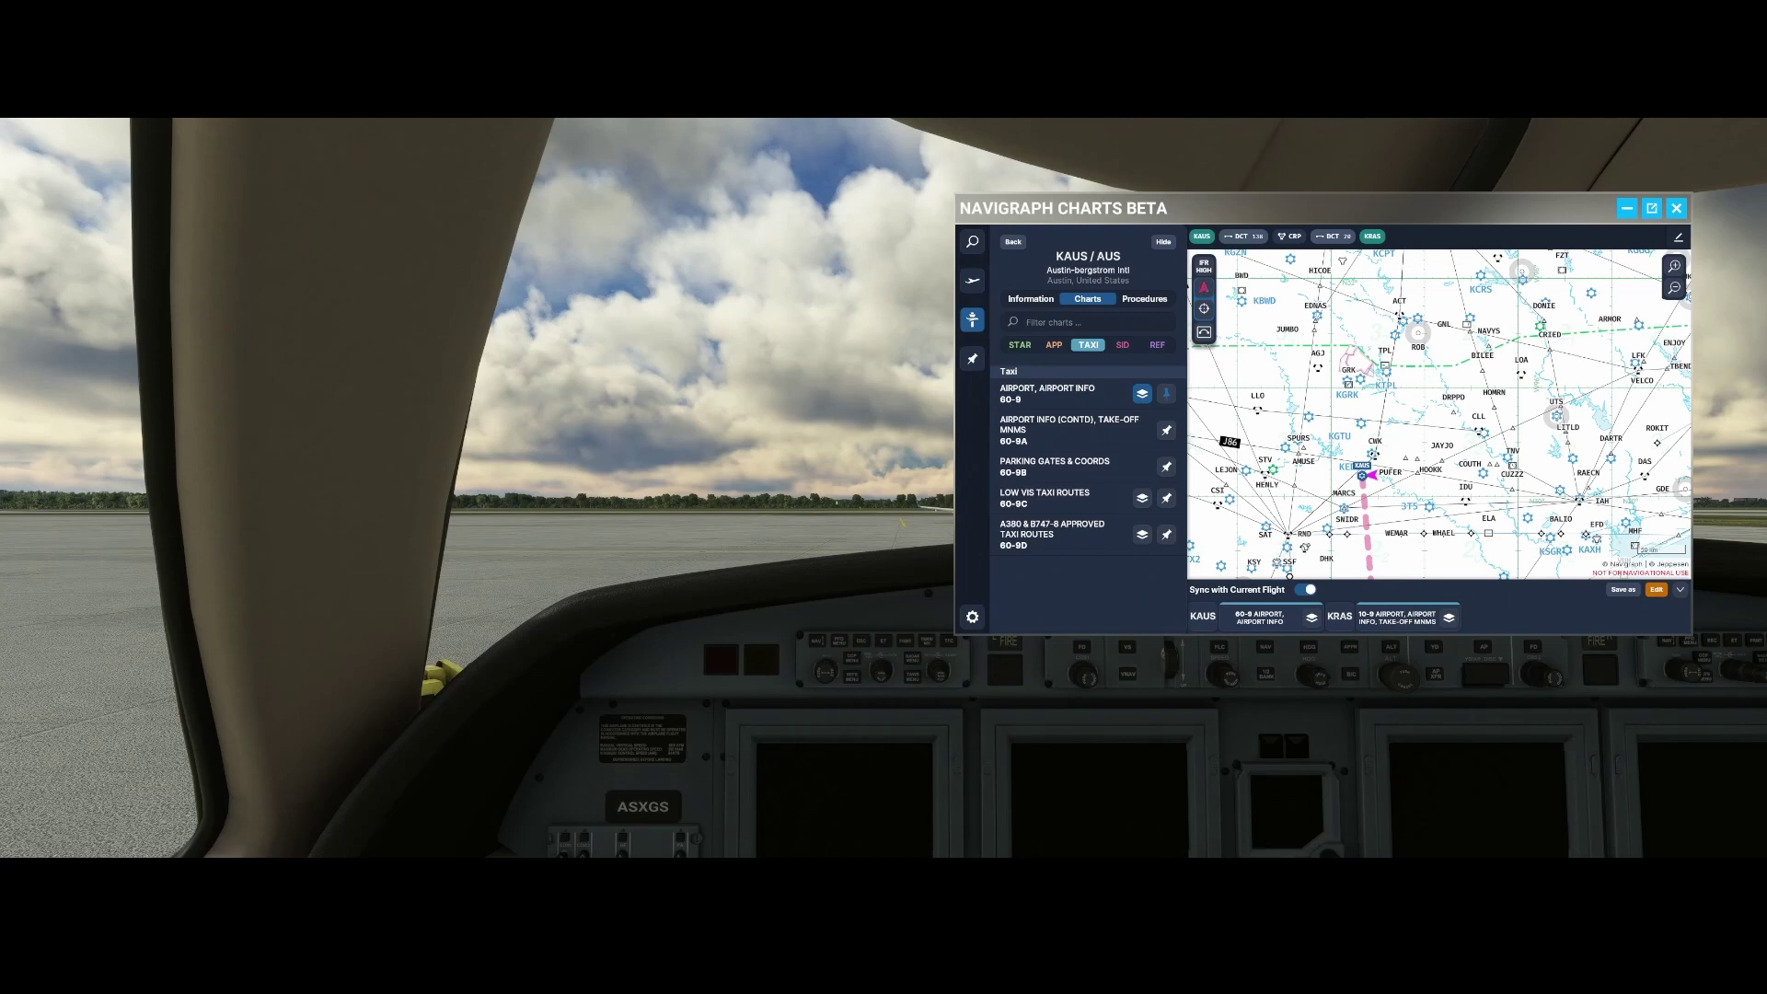
left_click(1142, 393)
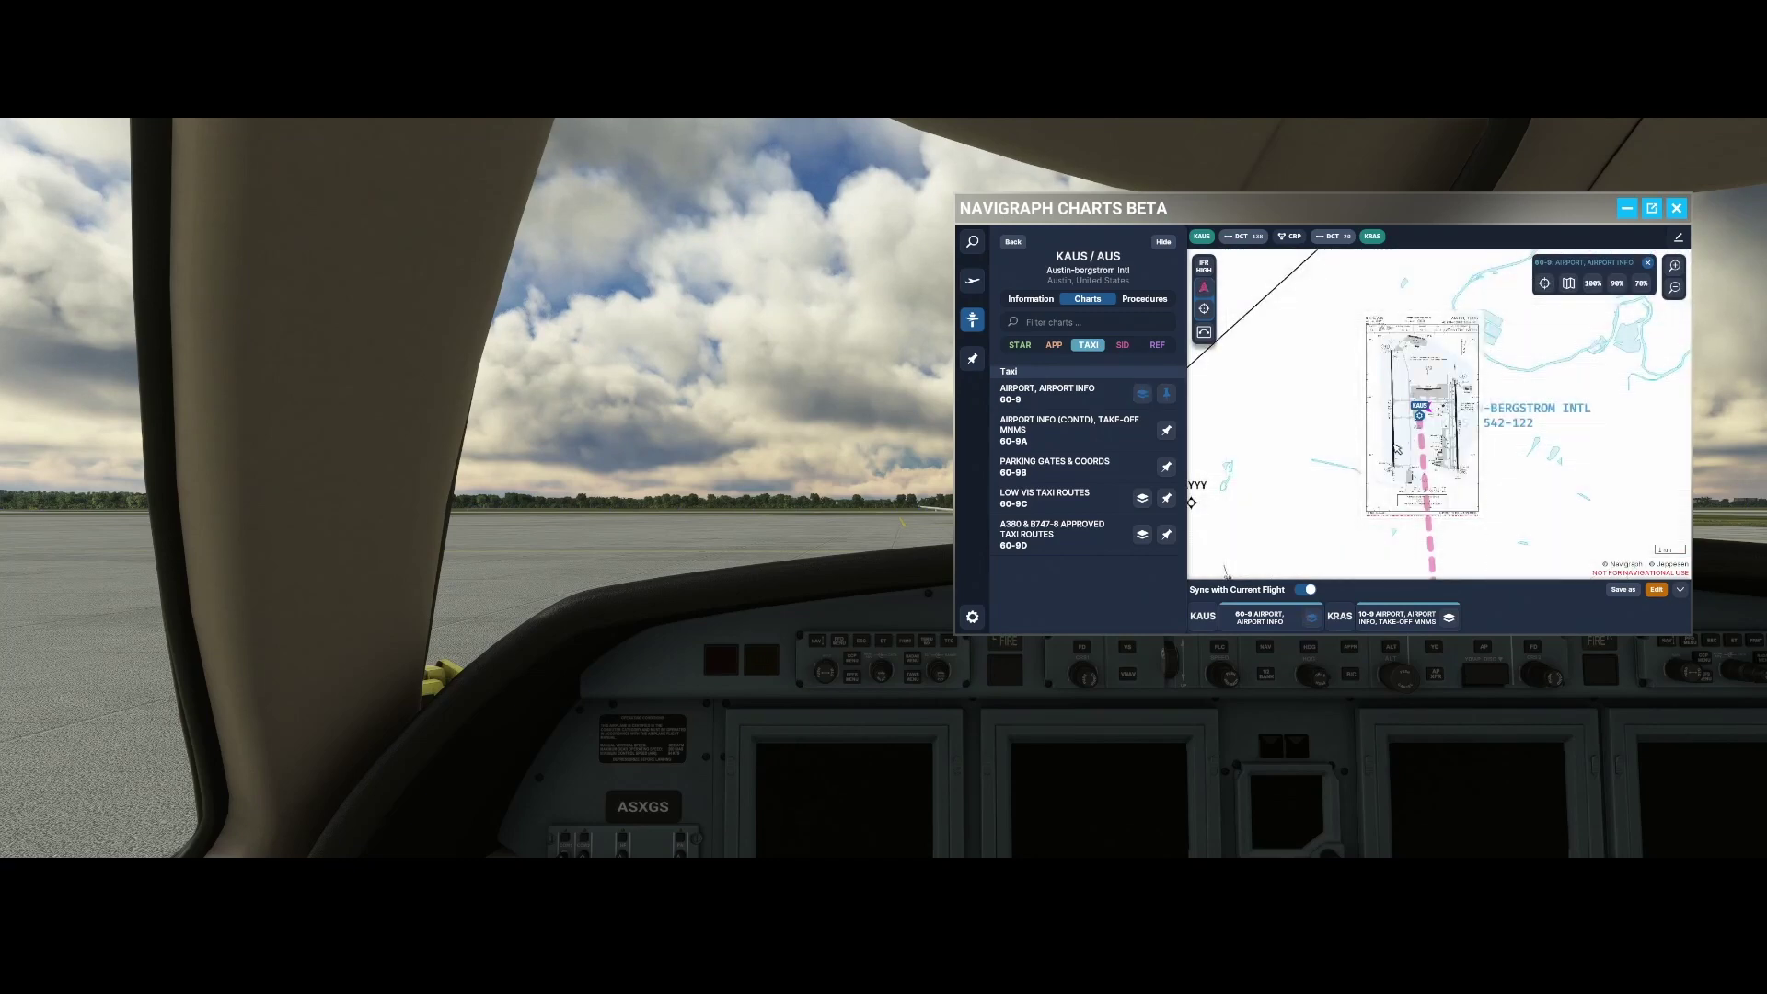
scroll(1451, 450, "up", 5)
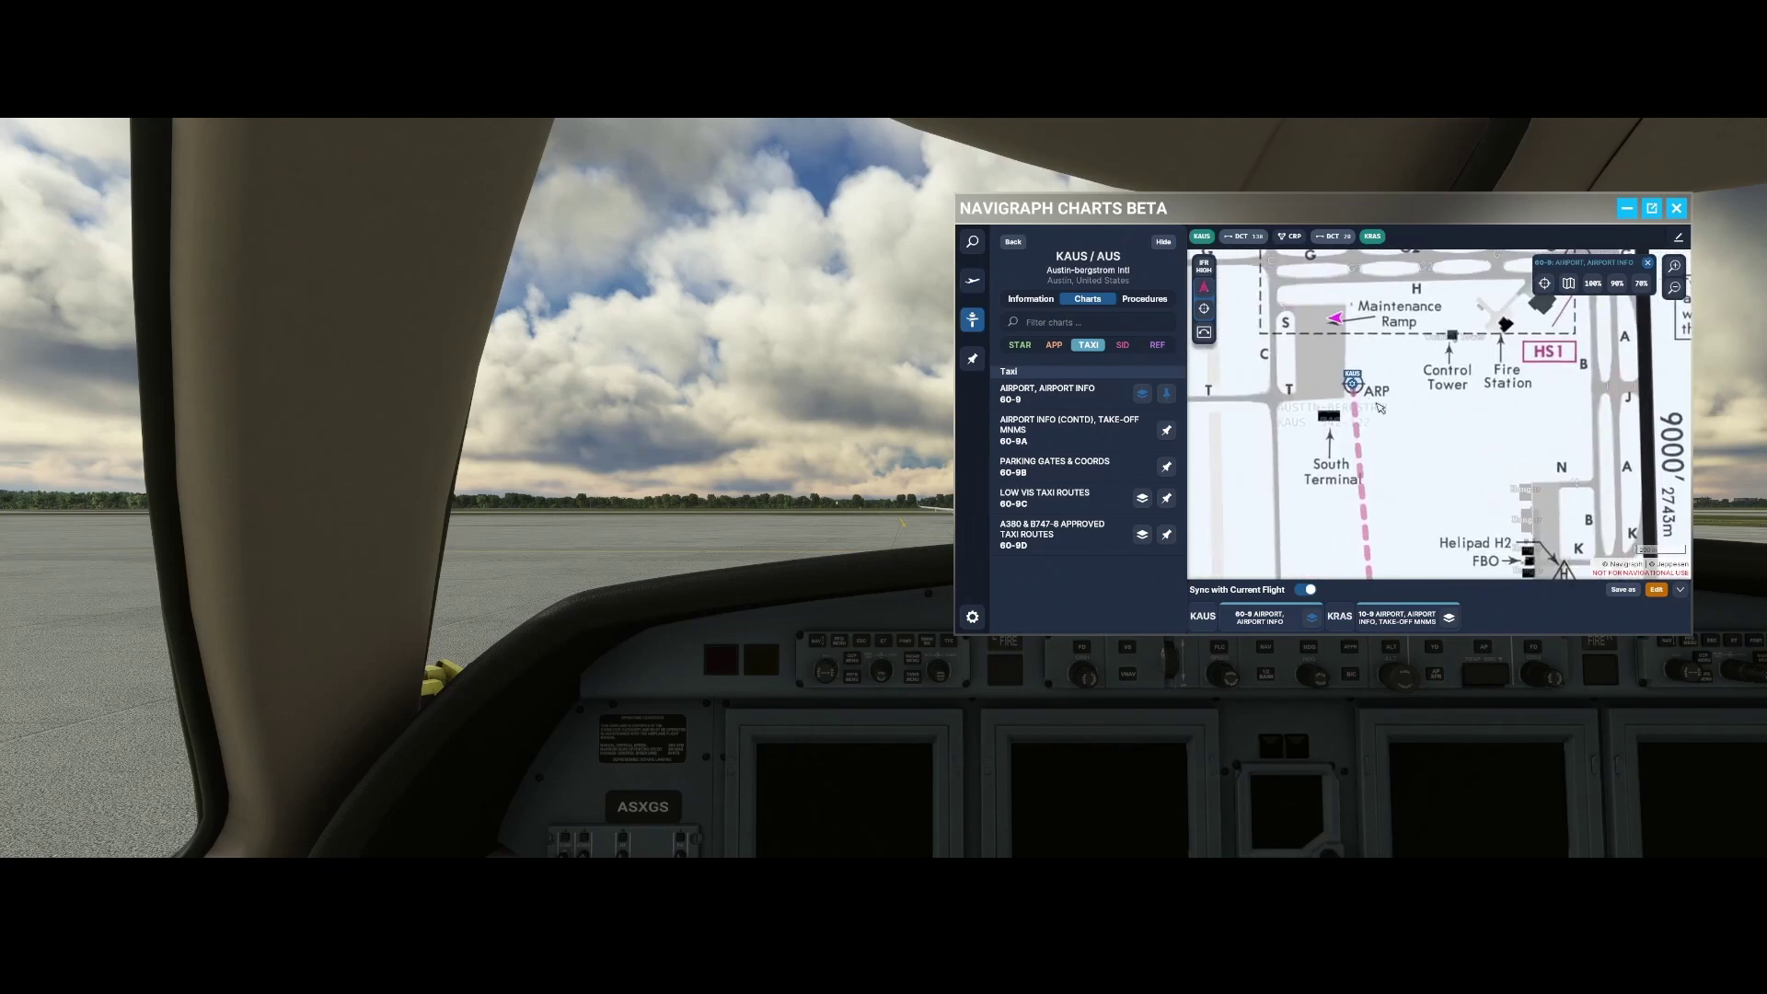
scroll(1374, 390, "down", 5)
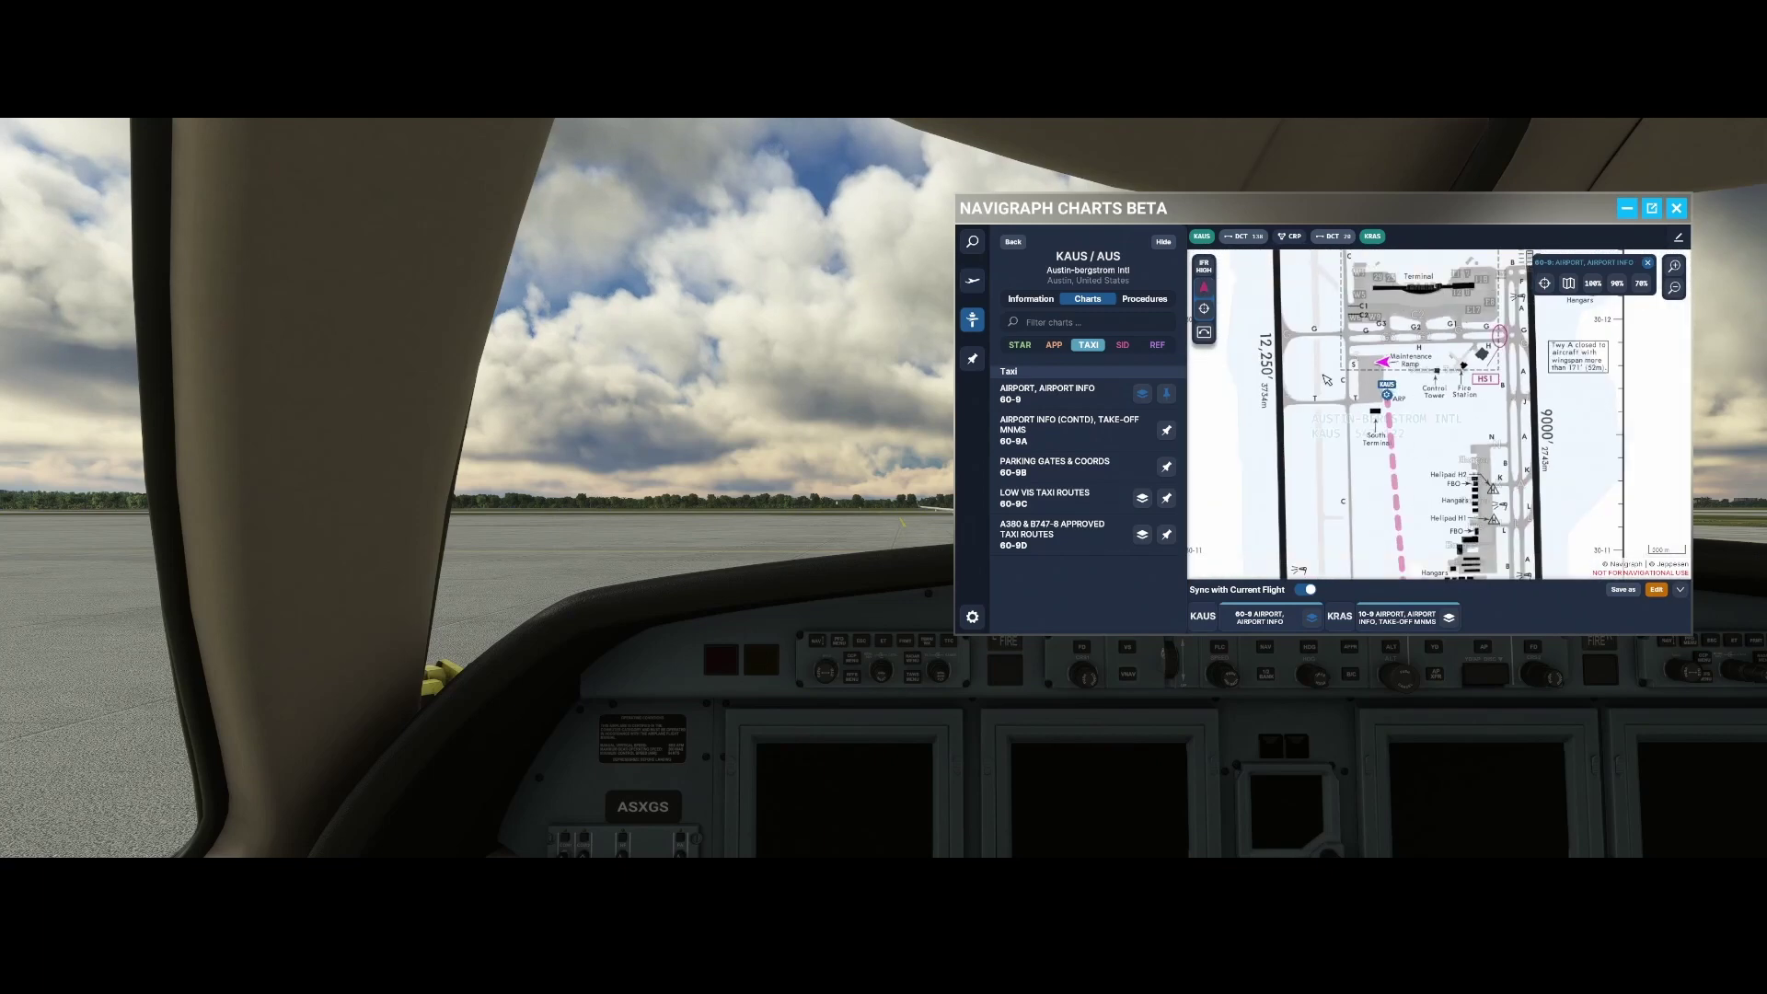
scroll(1346, 376, "up", 5)
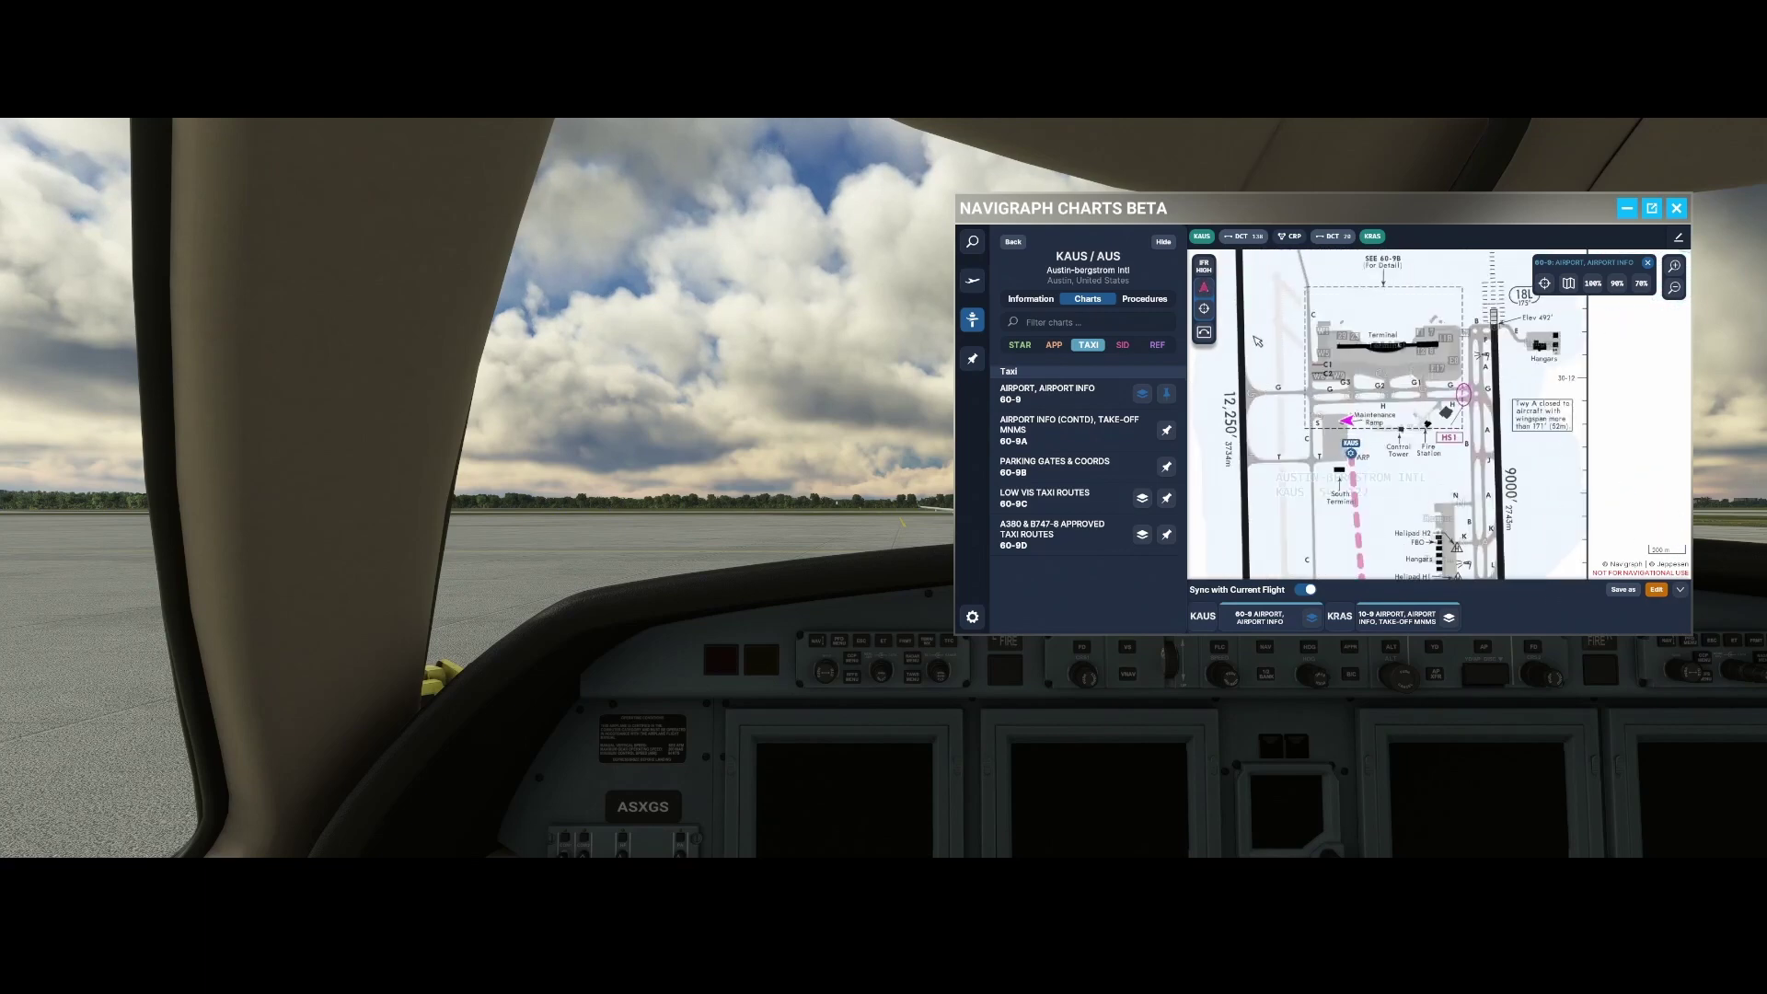
left_click_drag(1258, 368, 1275, 472)
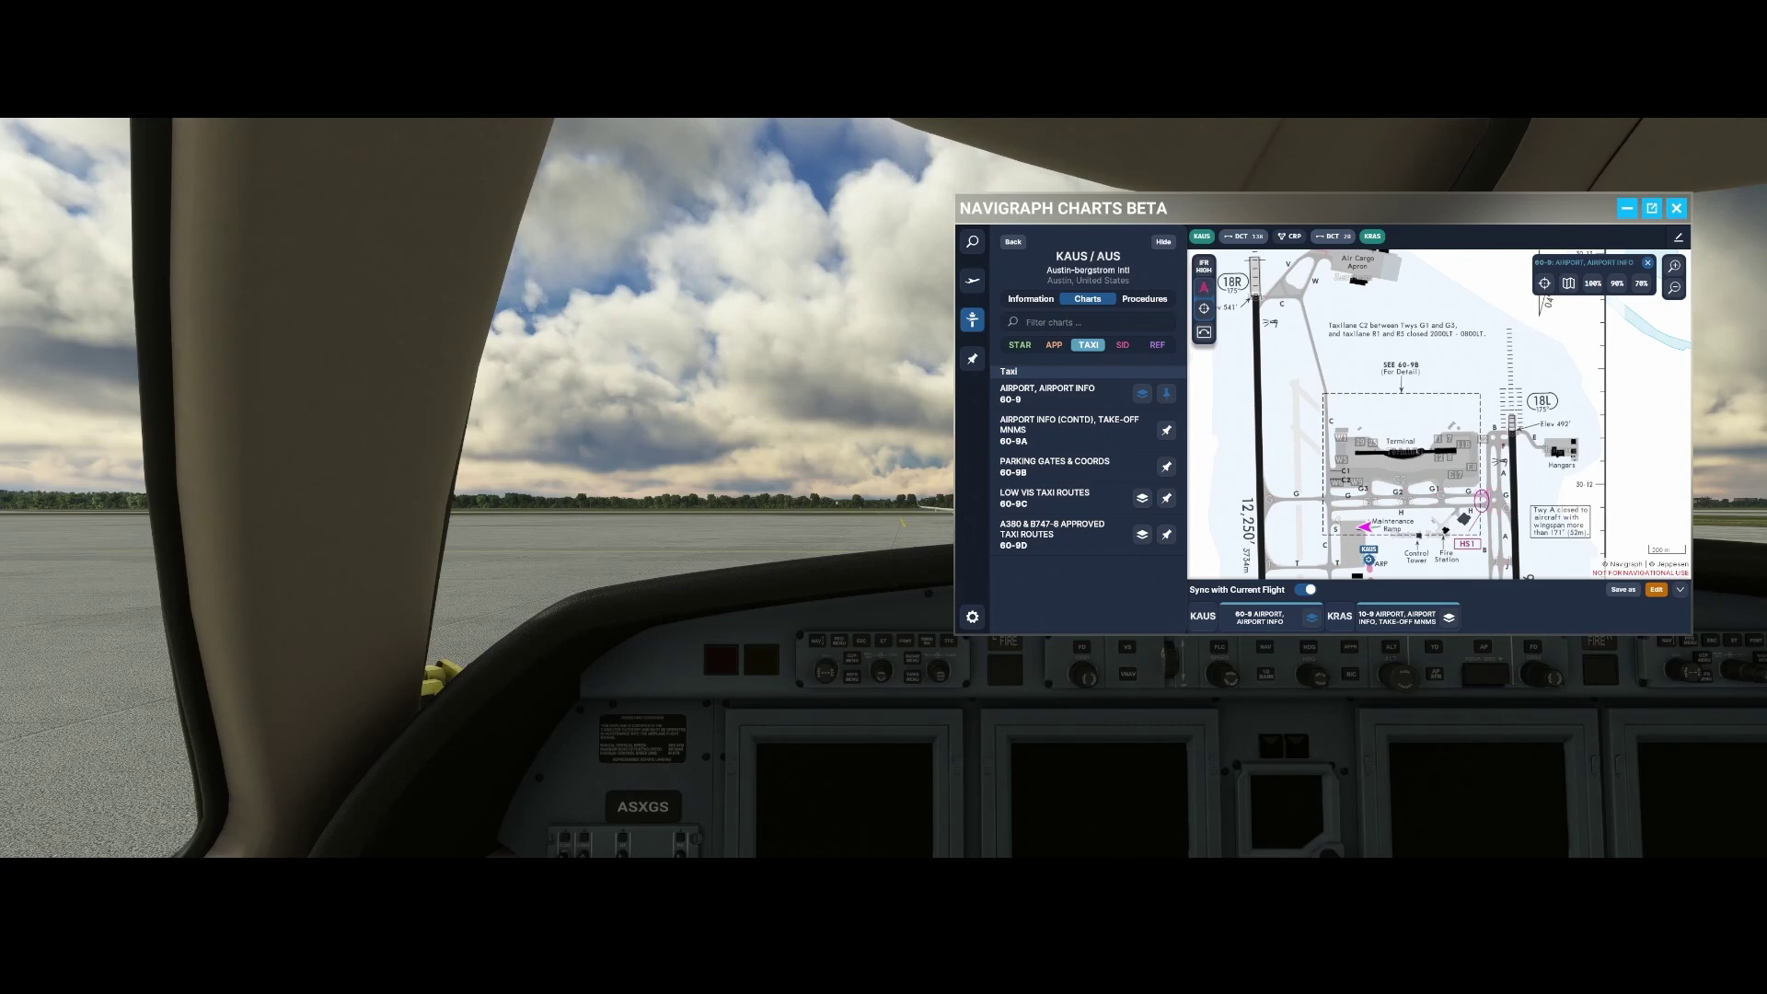
left_click(1141, 394)
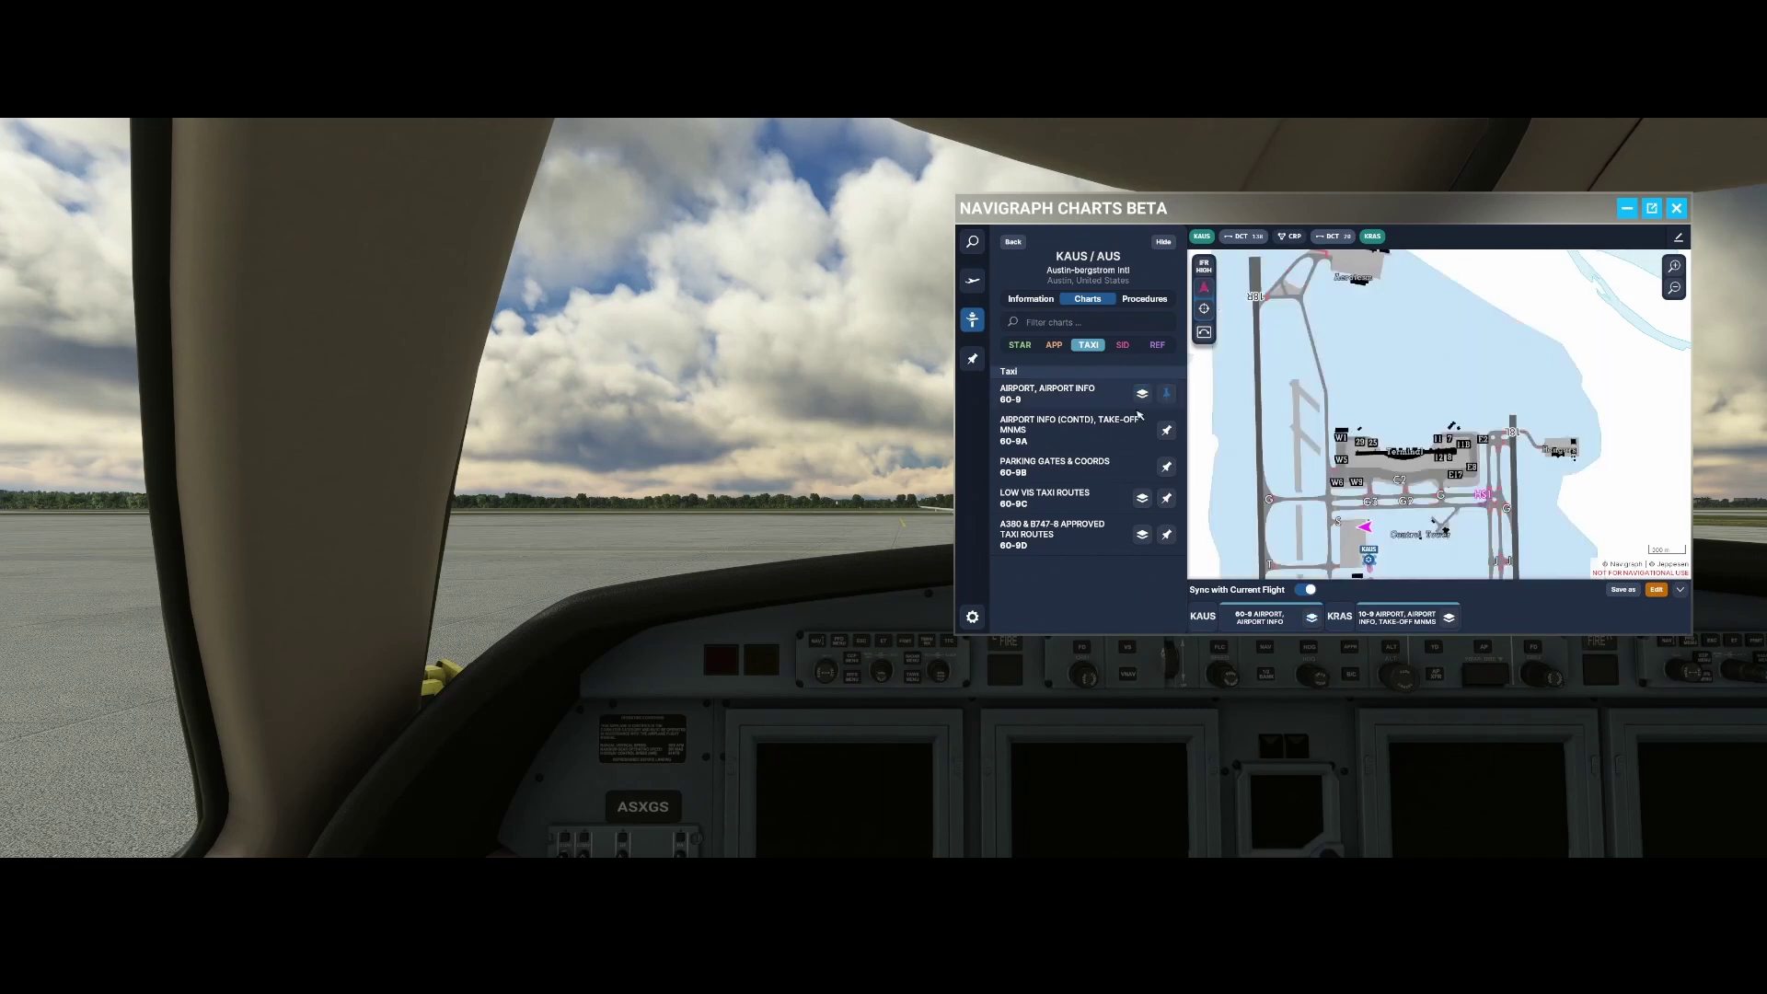
Preview the Low Vis Taxi Routes chart 60-9C, and overlay the A380 & B747-8 Approved Taxi Routes chart 60-9D on the map instead
left_click(1143, 499)
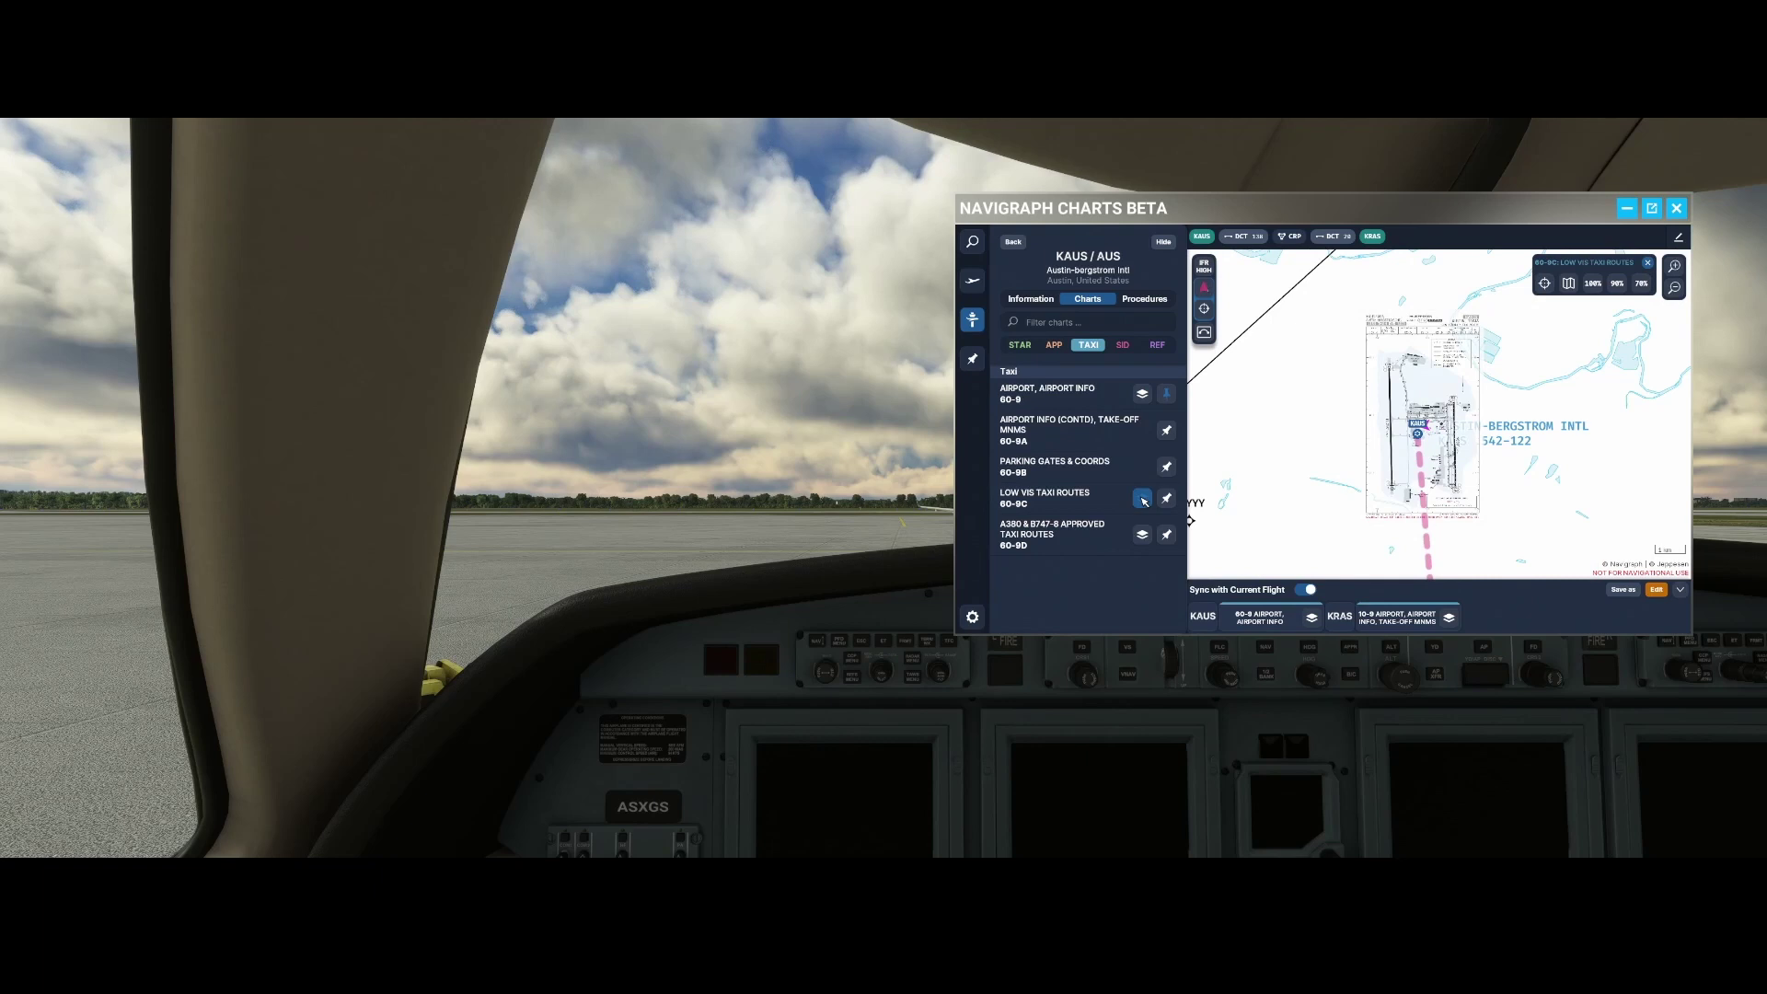
left_click(1142, 498)
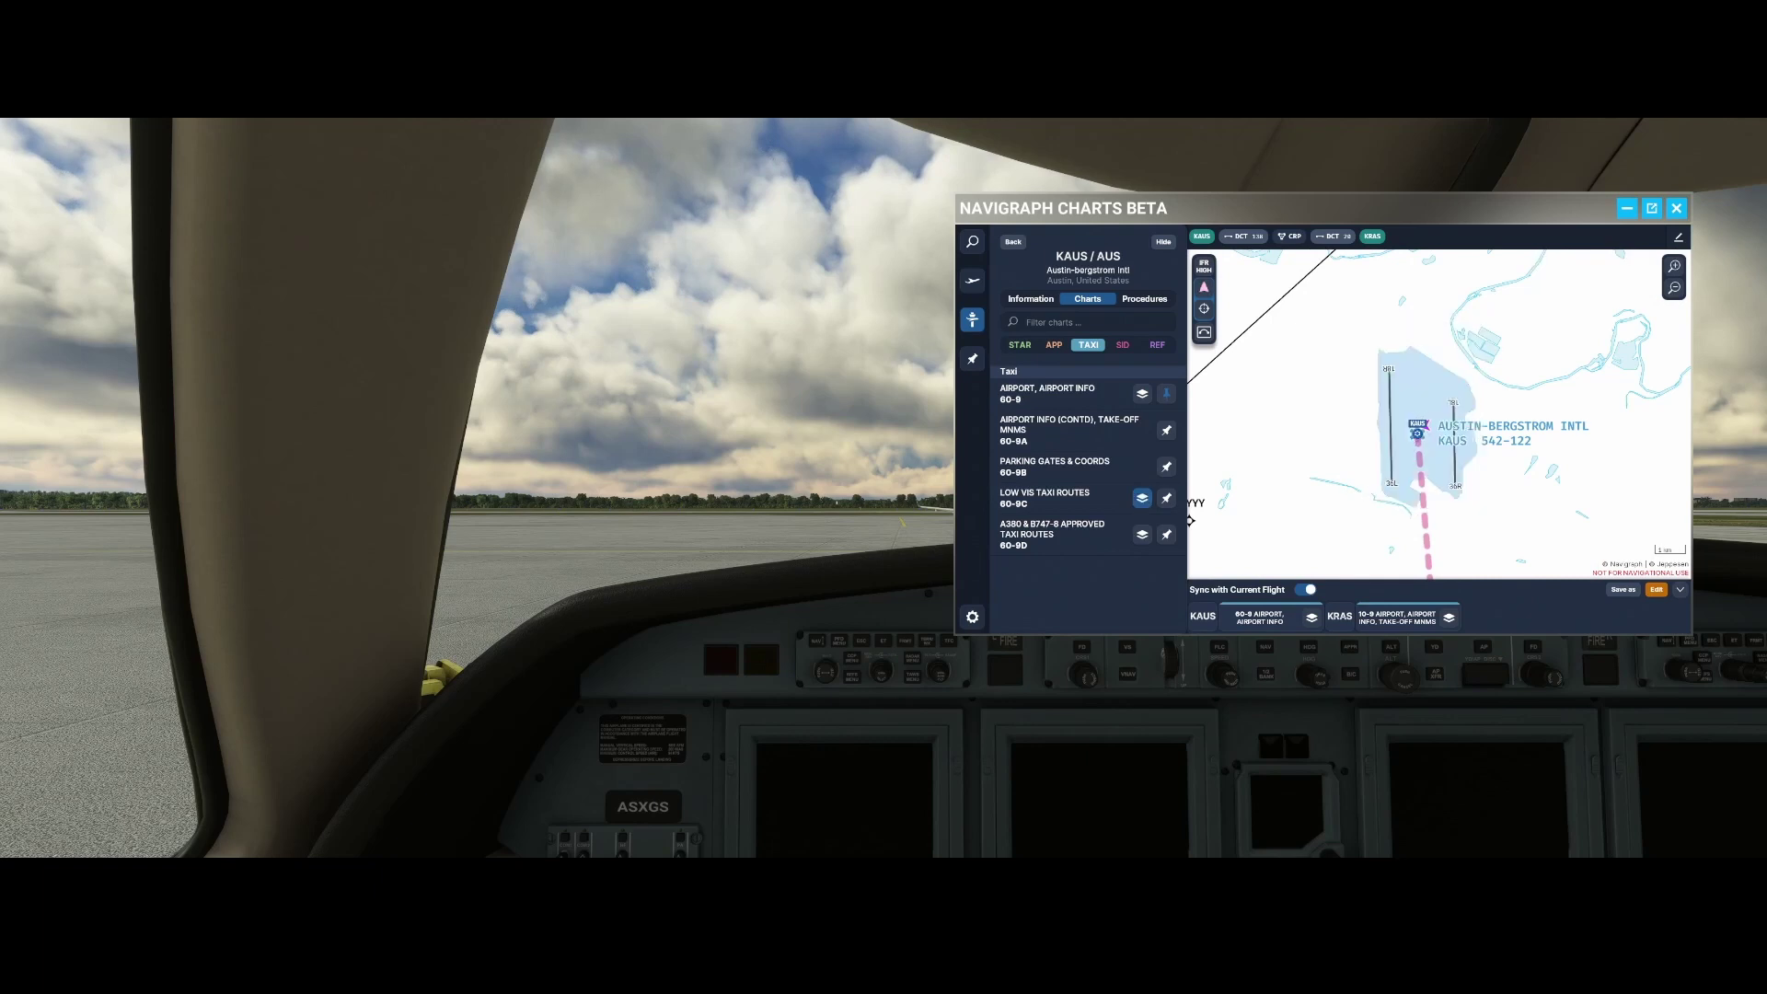
left_click(1142, 535)
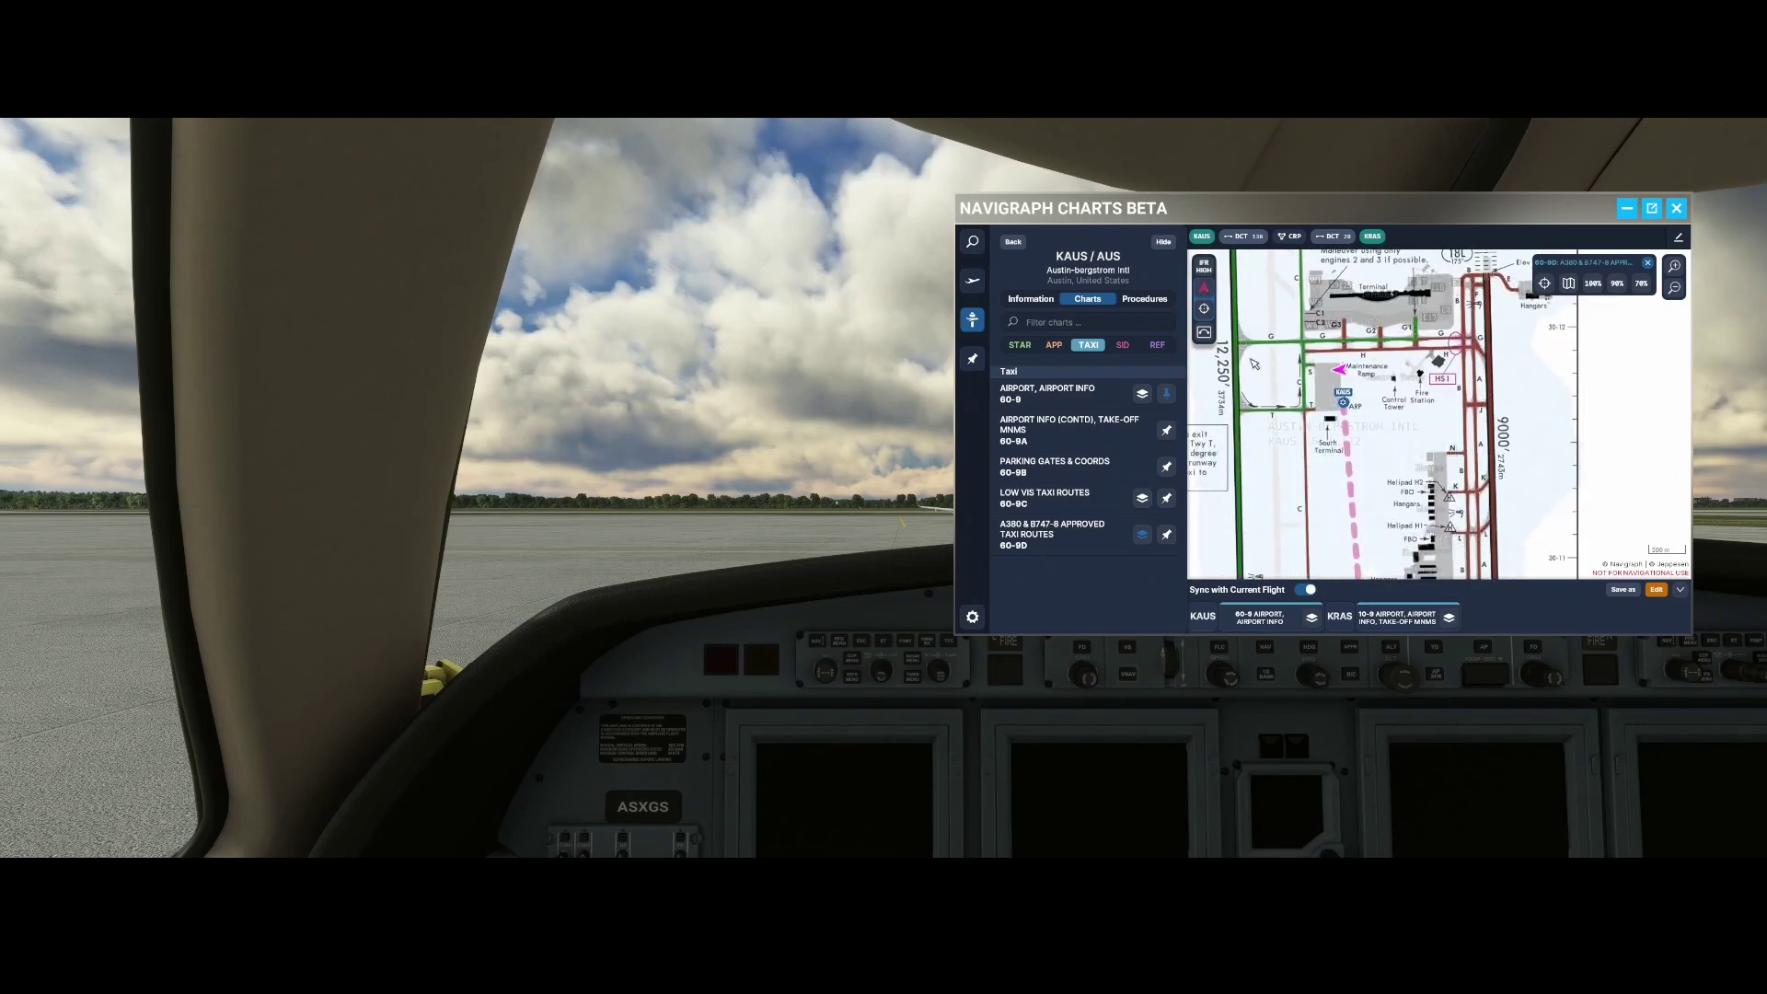
Review the general and runway information for KAUS, including the details of runway 18L
left_click(1030, 300)
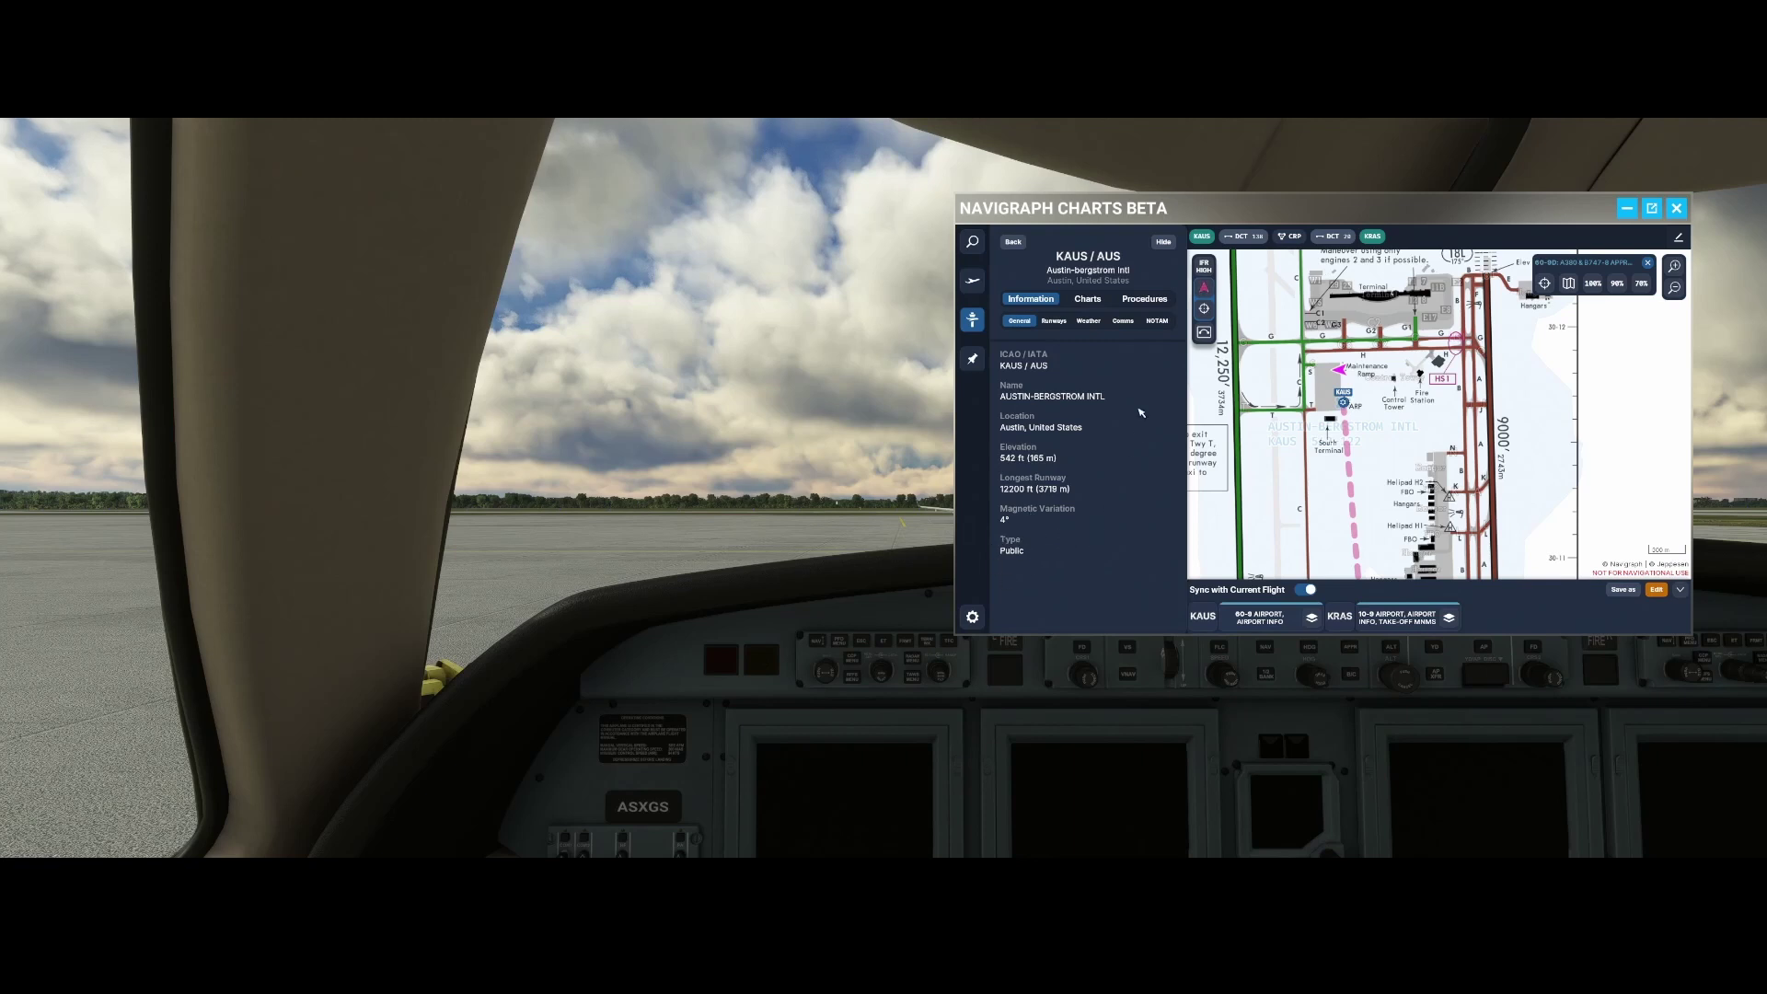
left_click(1056, 323)
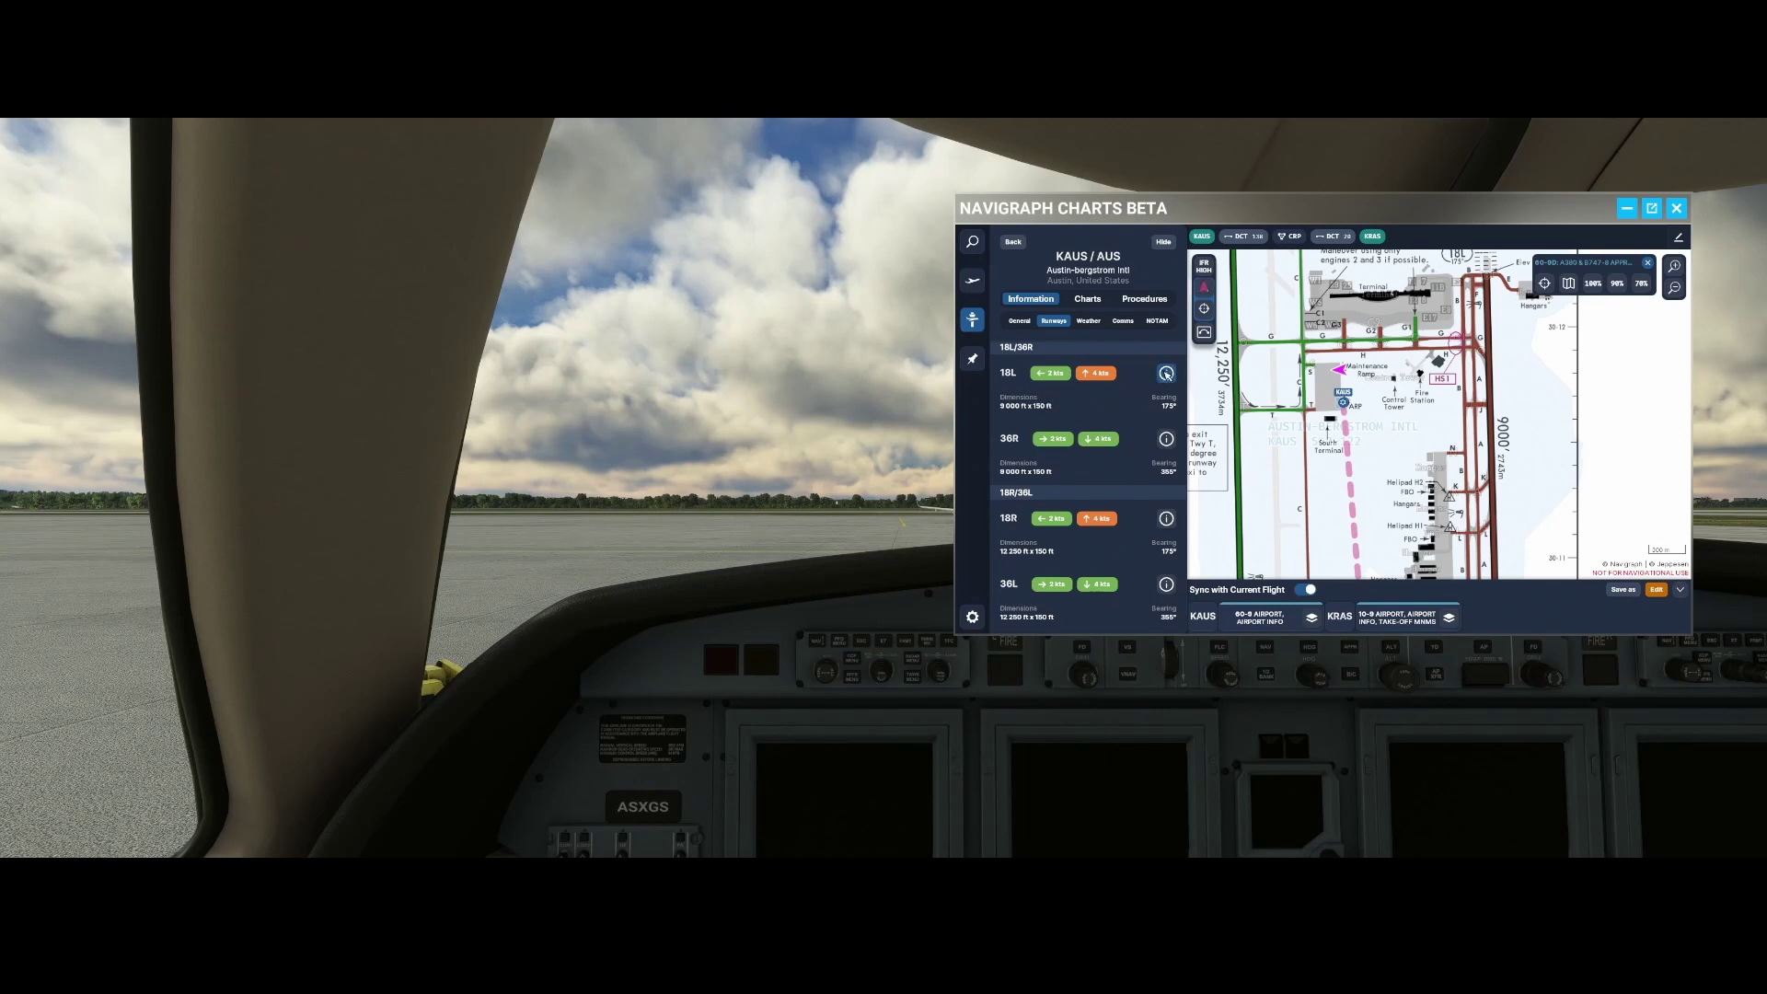
left_click(1166, 373)
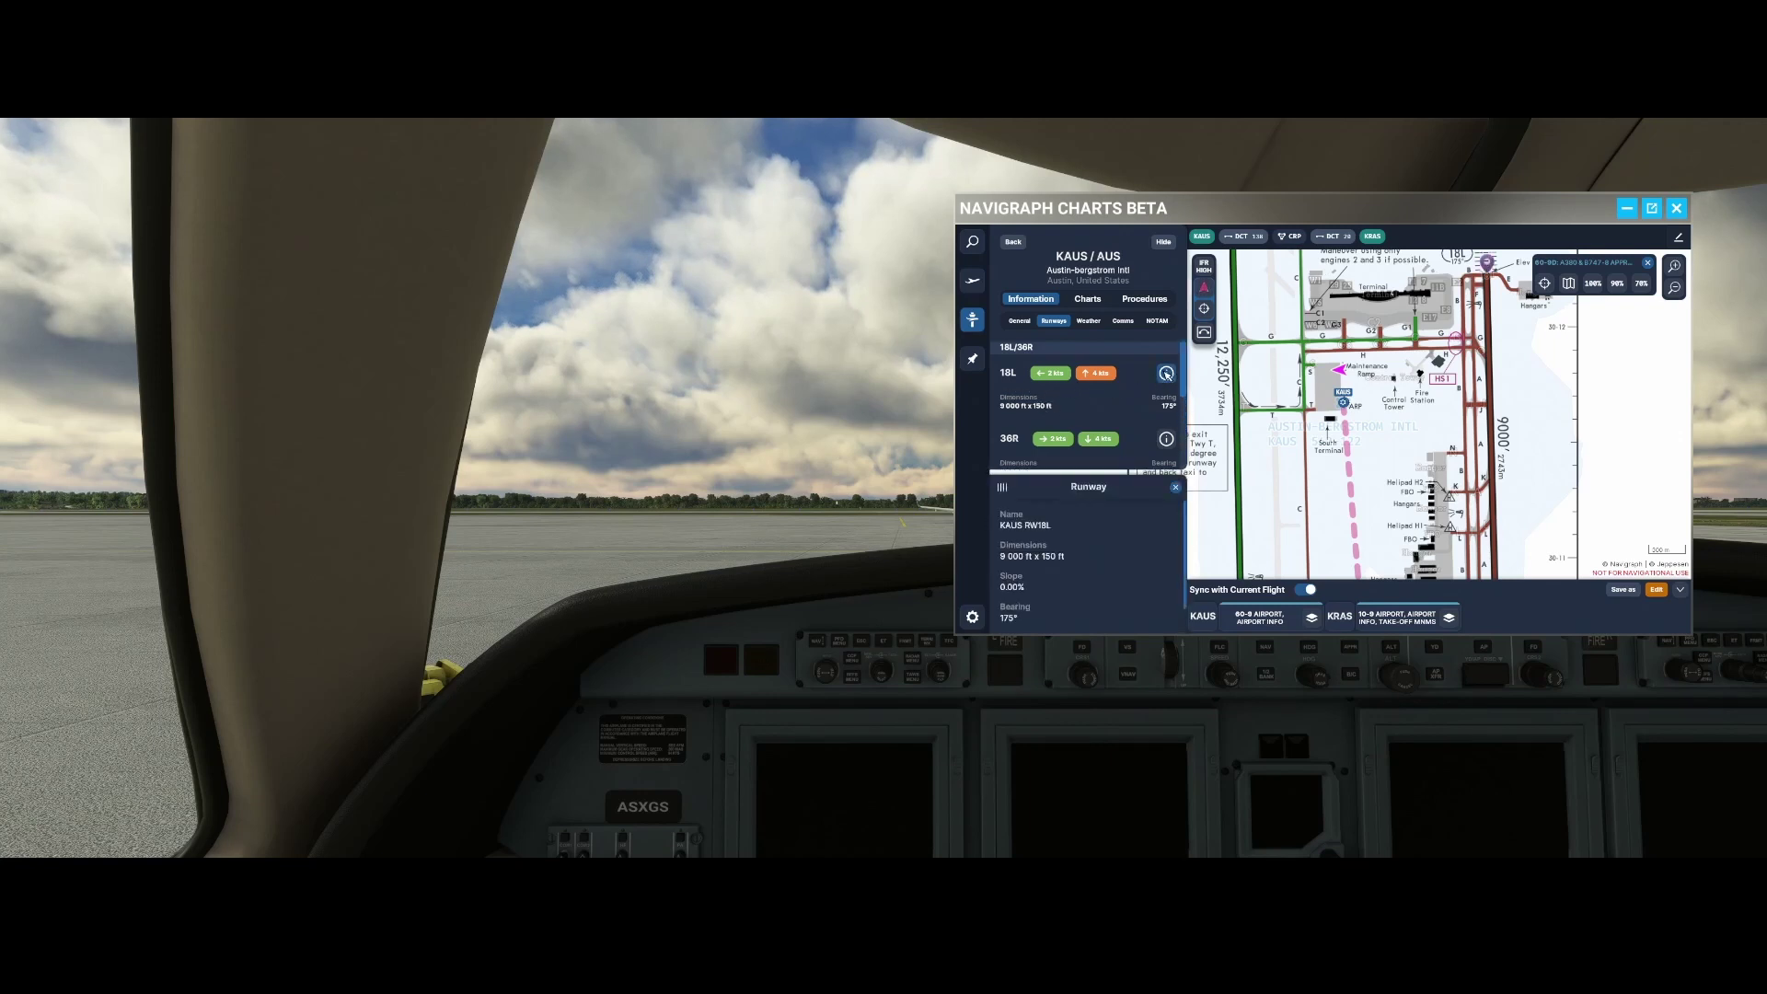
scroll(1092, 549, "down", 1)
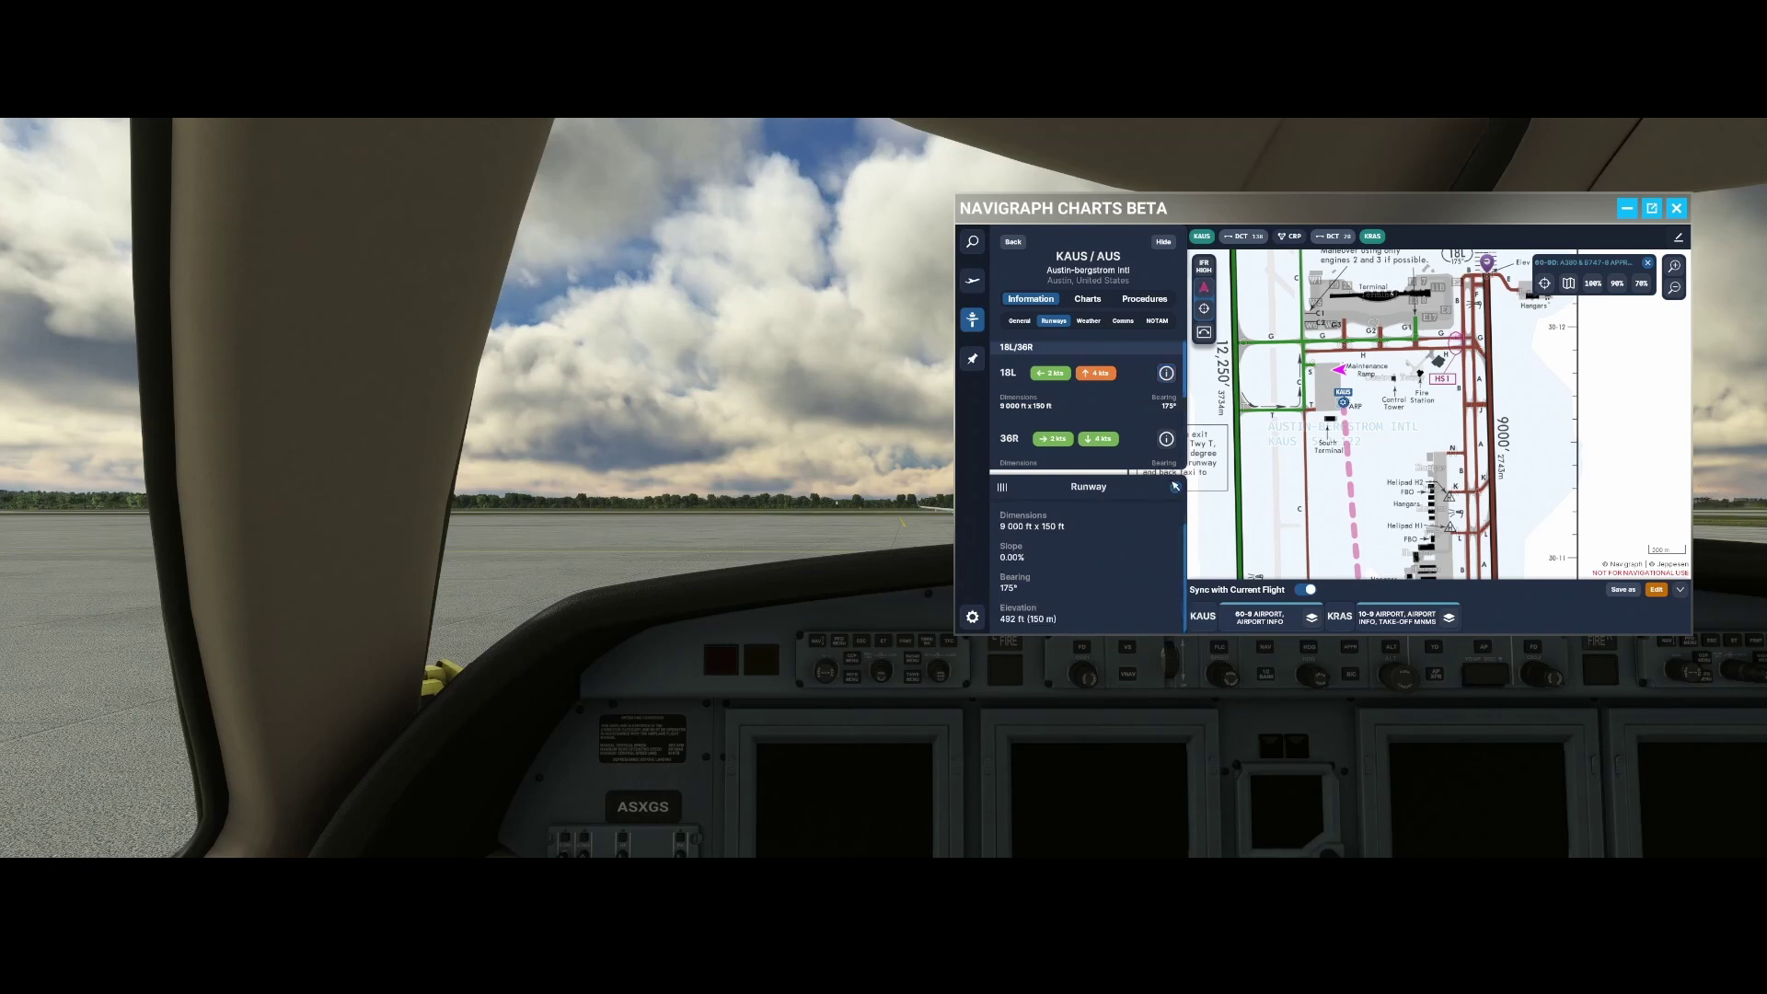
left_click(1176, 488)
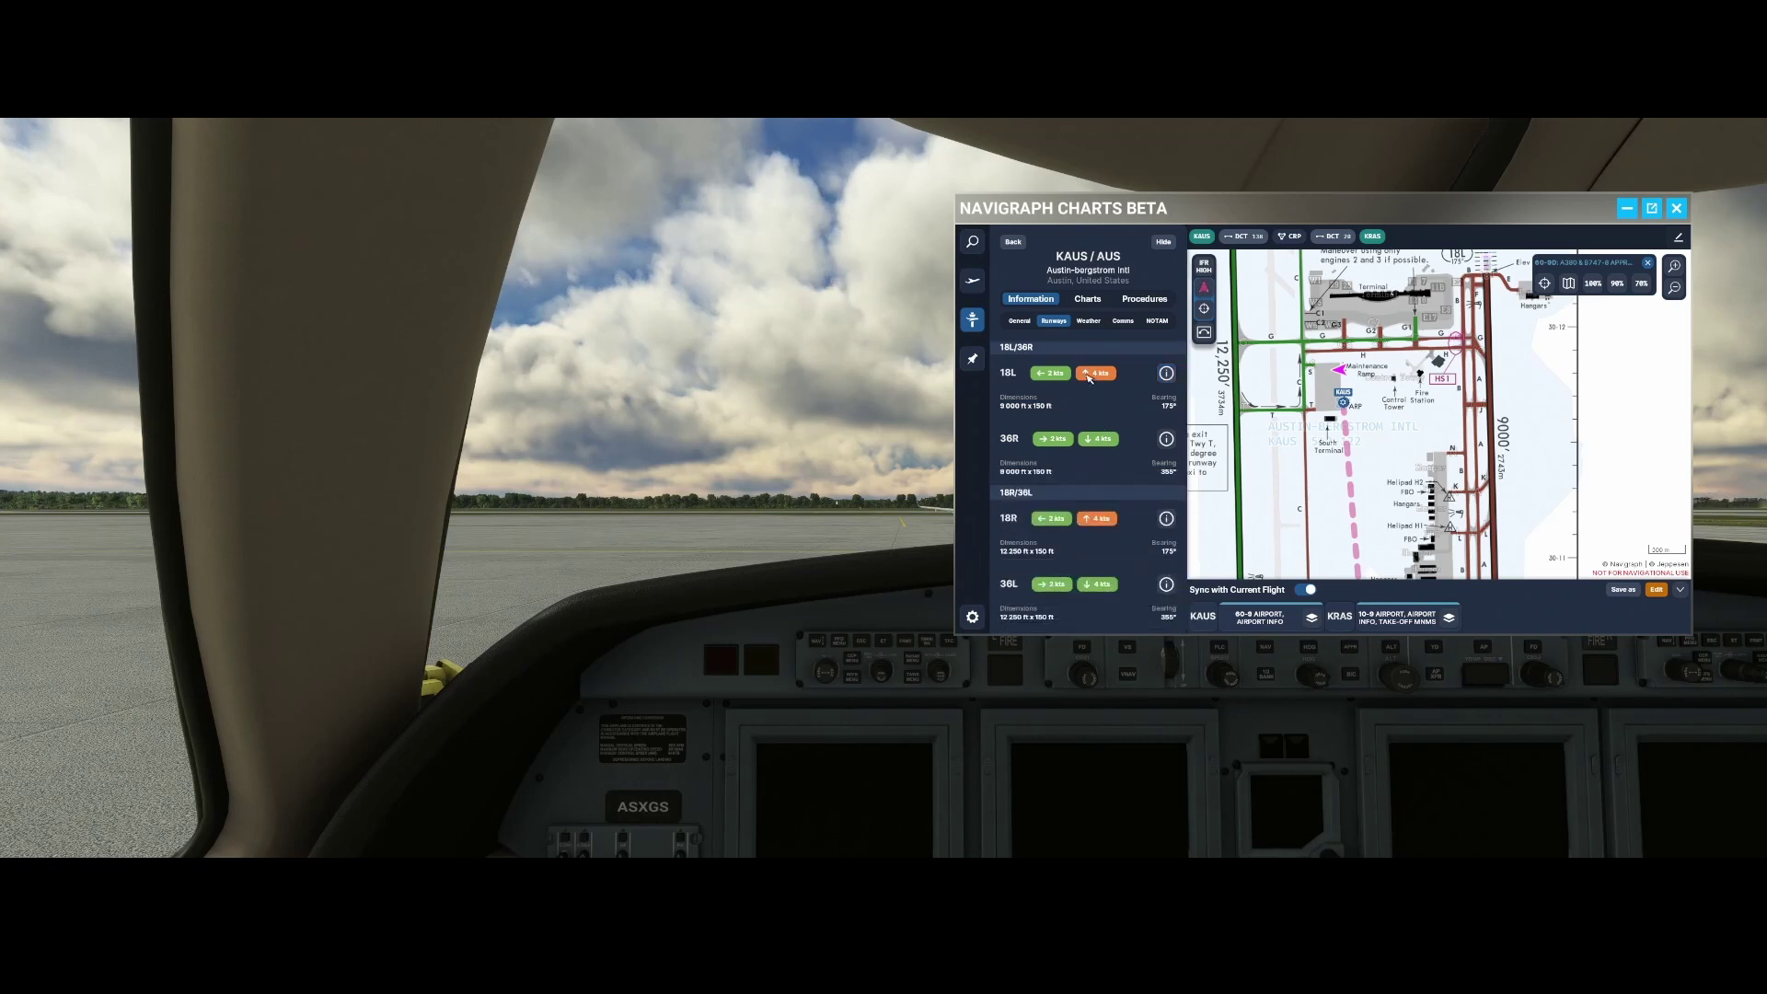
Check the METAR and TAF weather reports for KAUS
left_click(1088, 322)
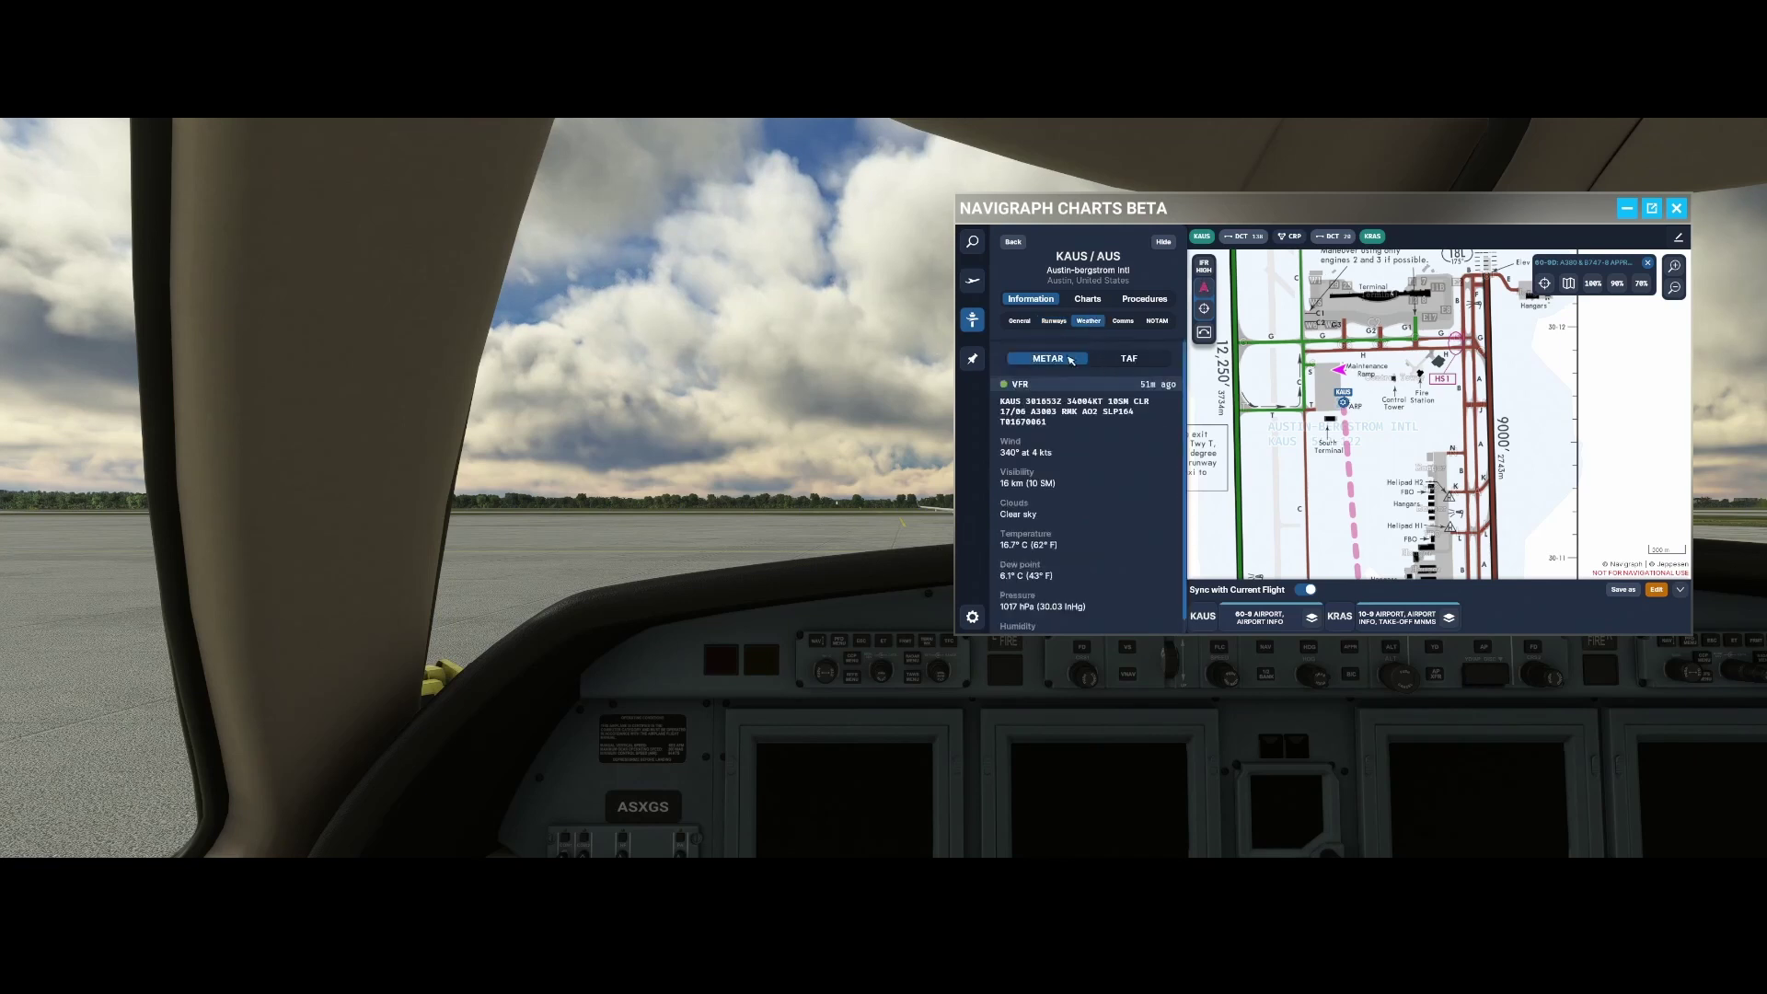
left_click(1129, 359)
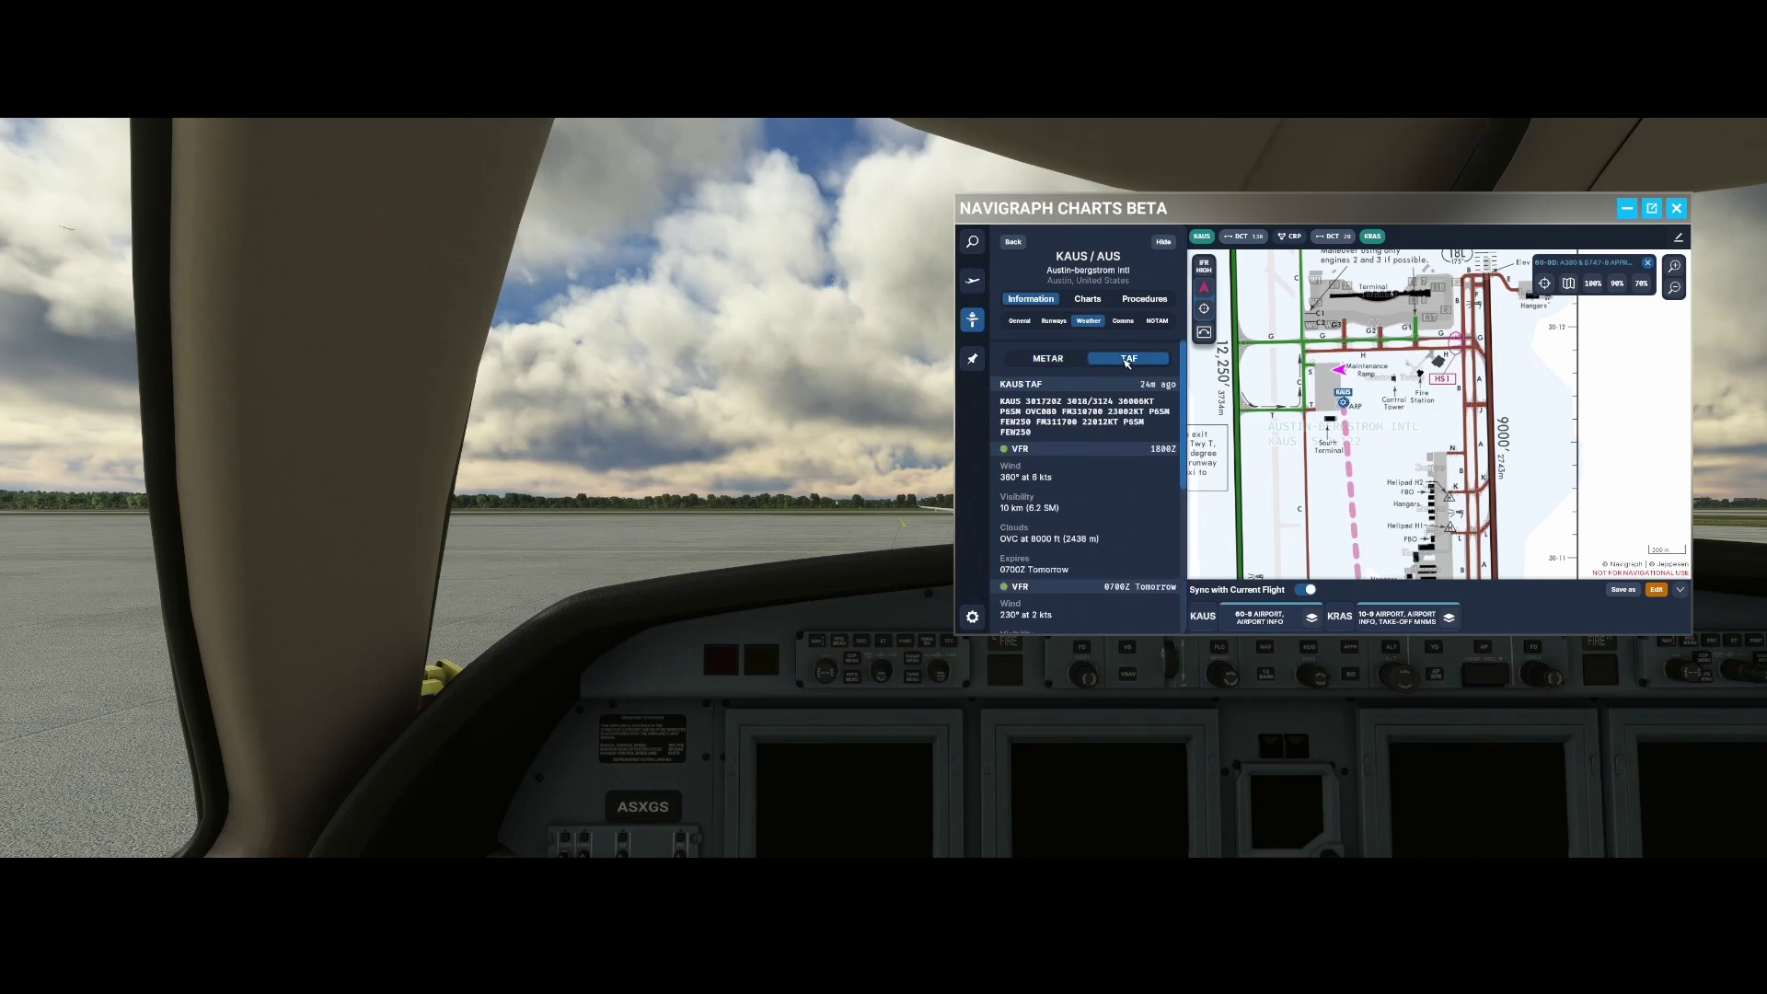
left_click(1046, 359)
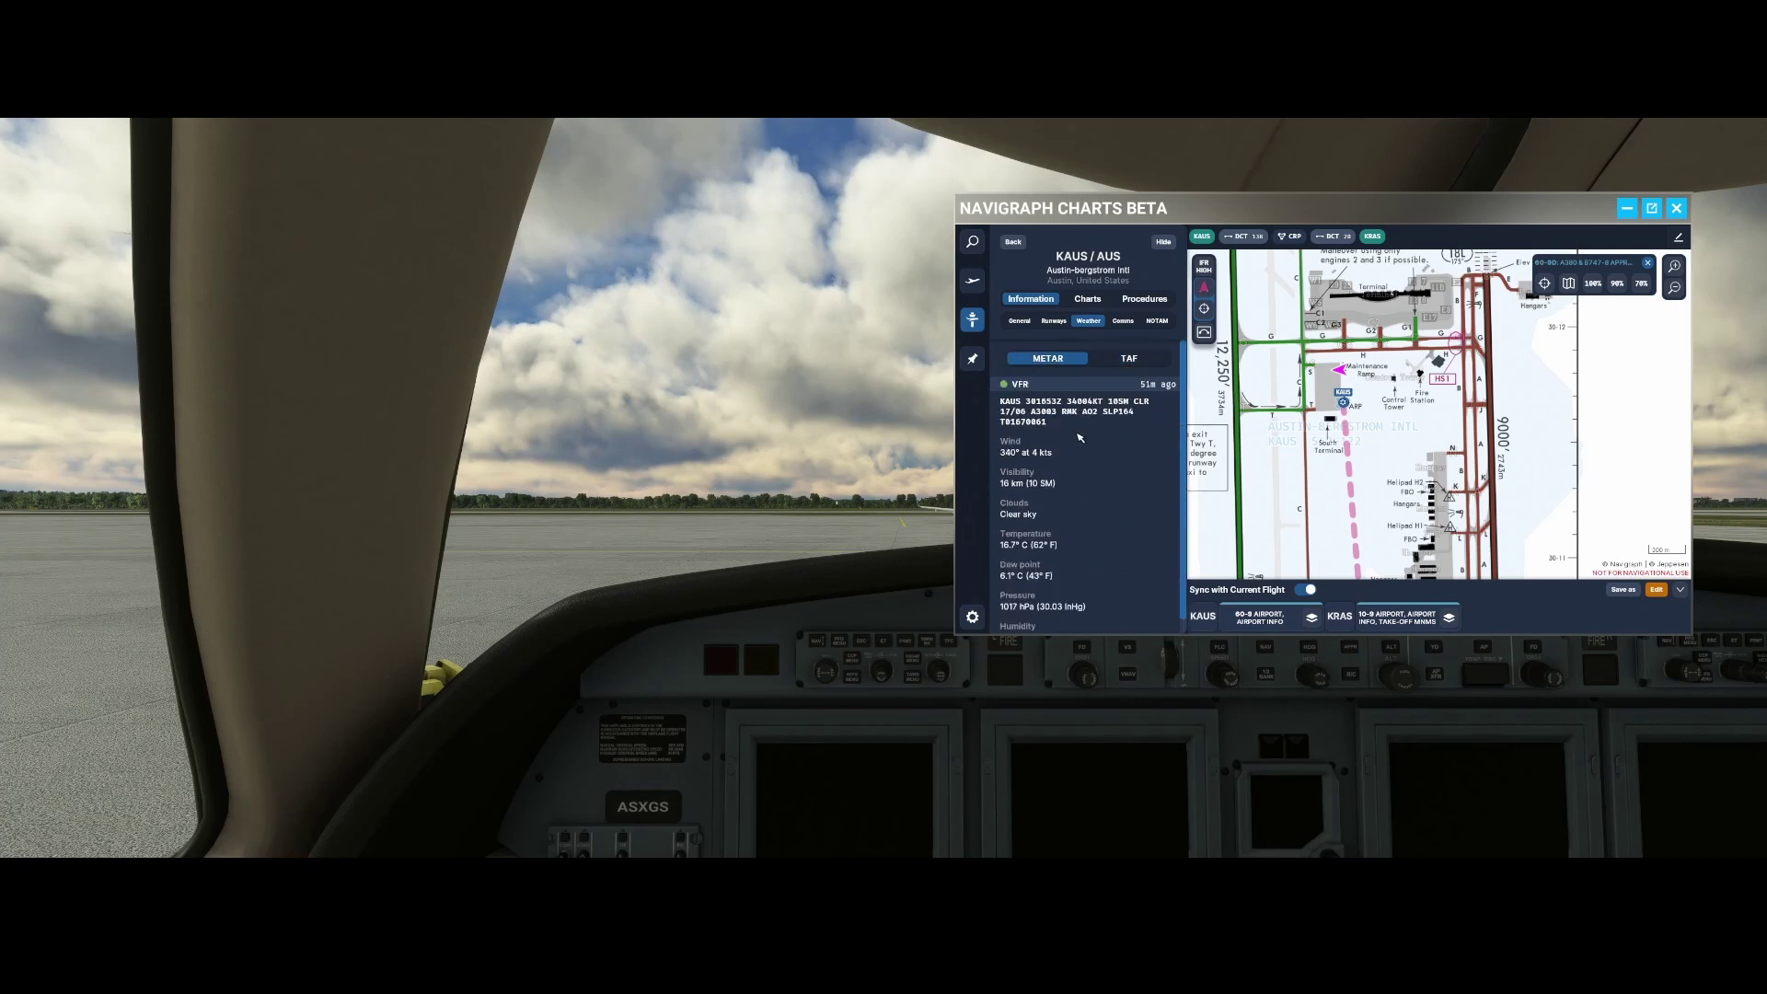
scroll(1094, 517, "down", 1)
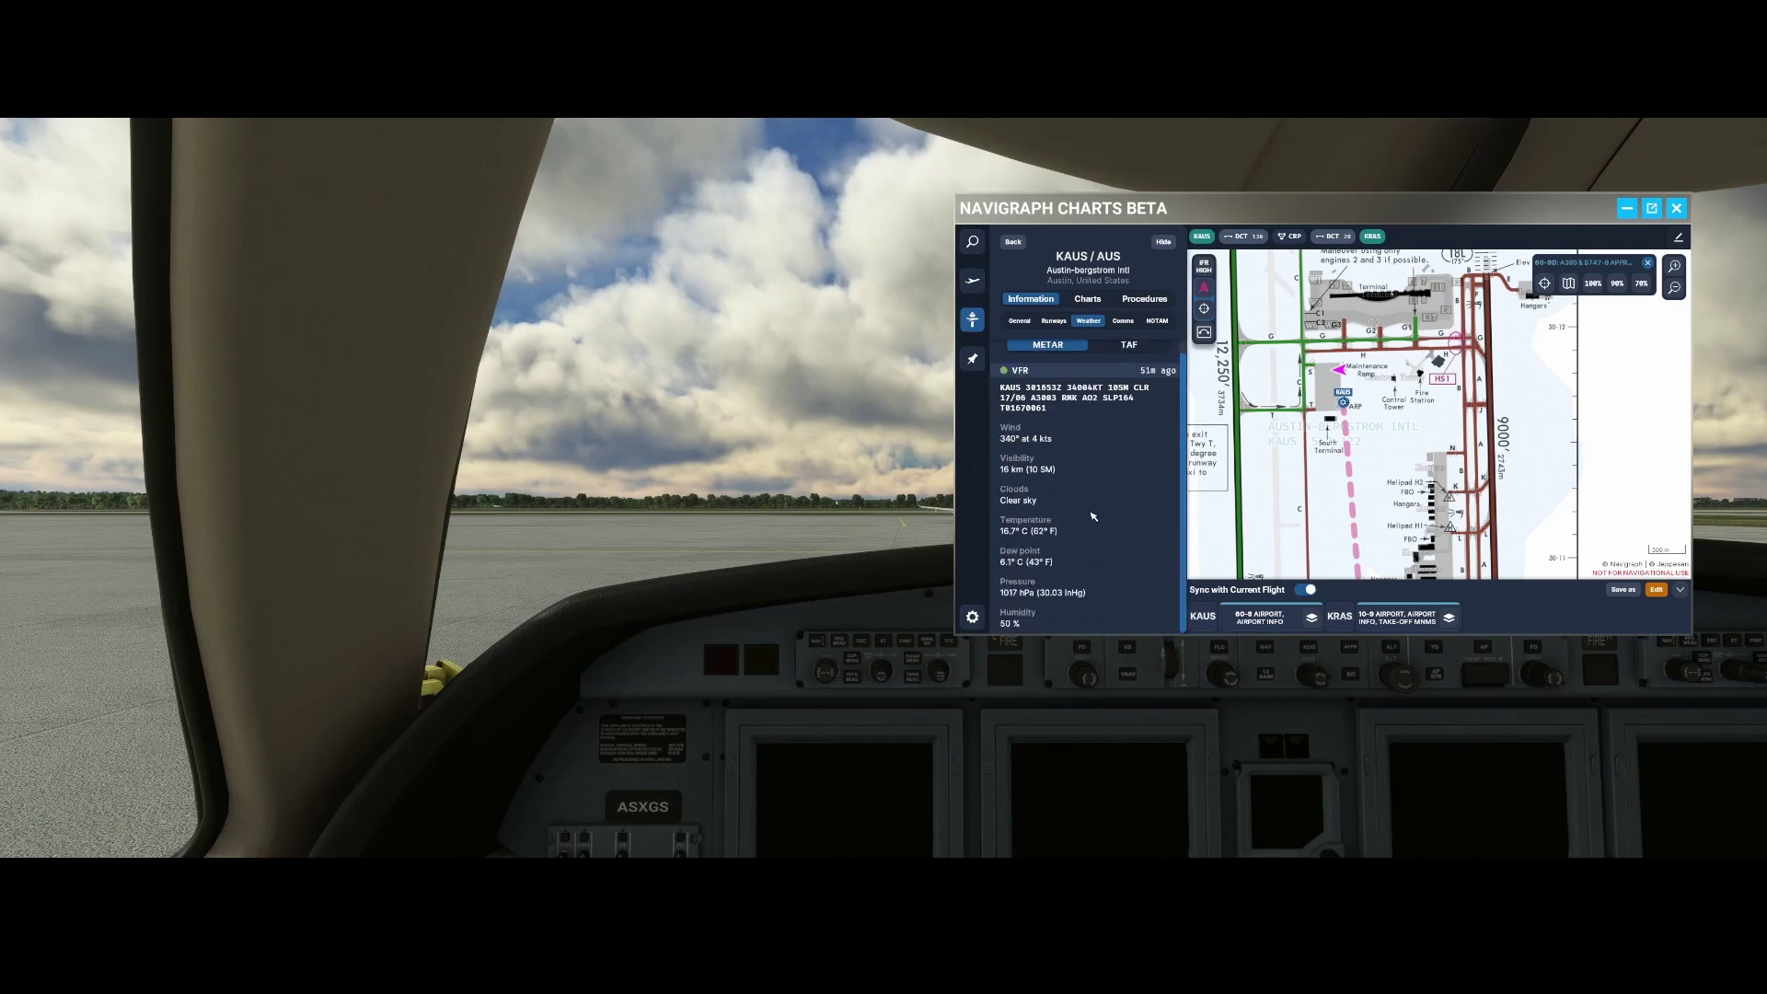
Review the KAUS communication frequencies and NOTAMs, and return to the airport's taxi charts
left_click(1124, 322)
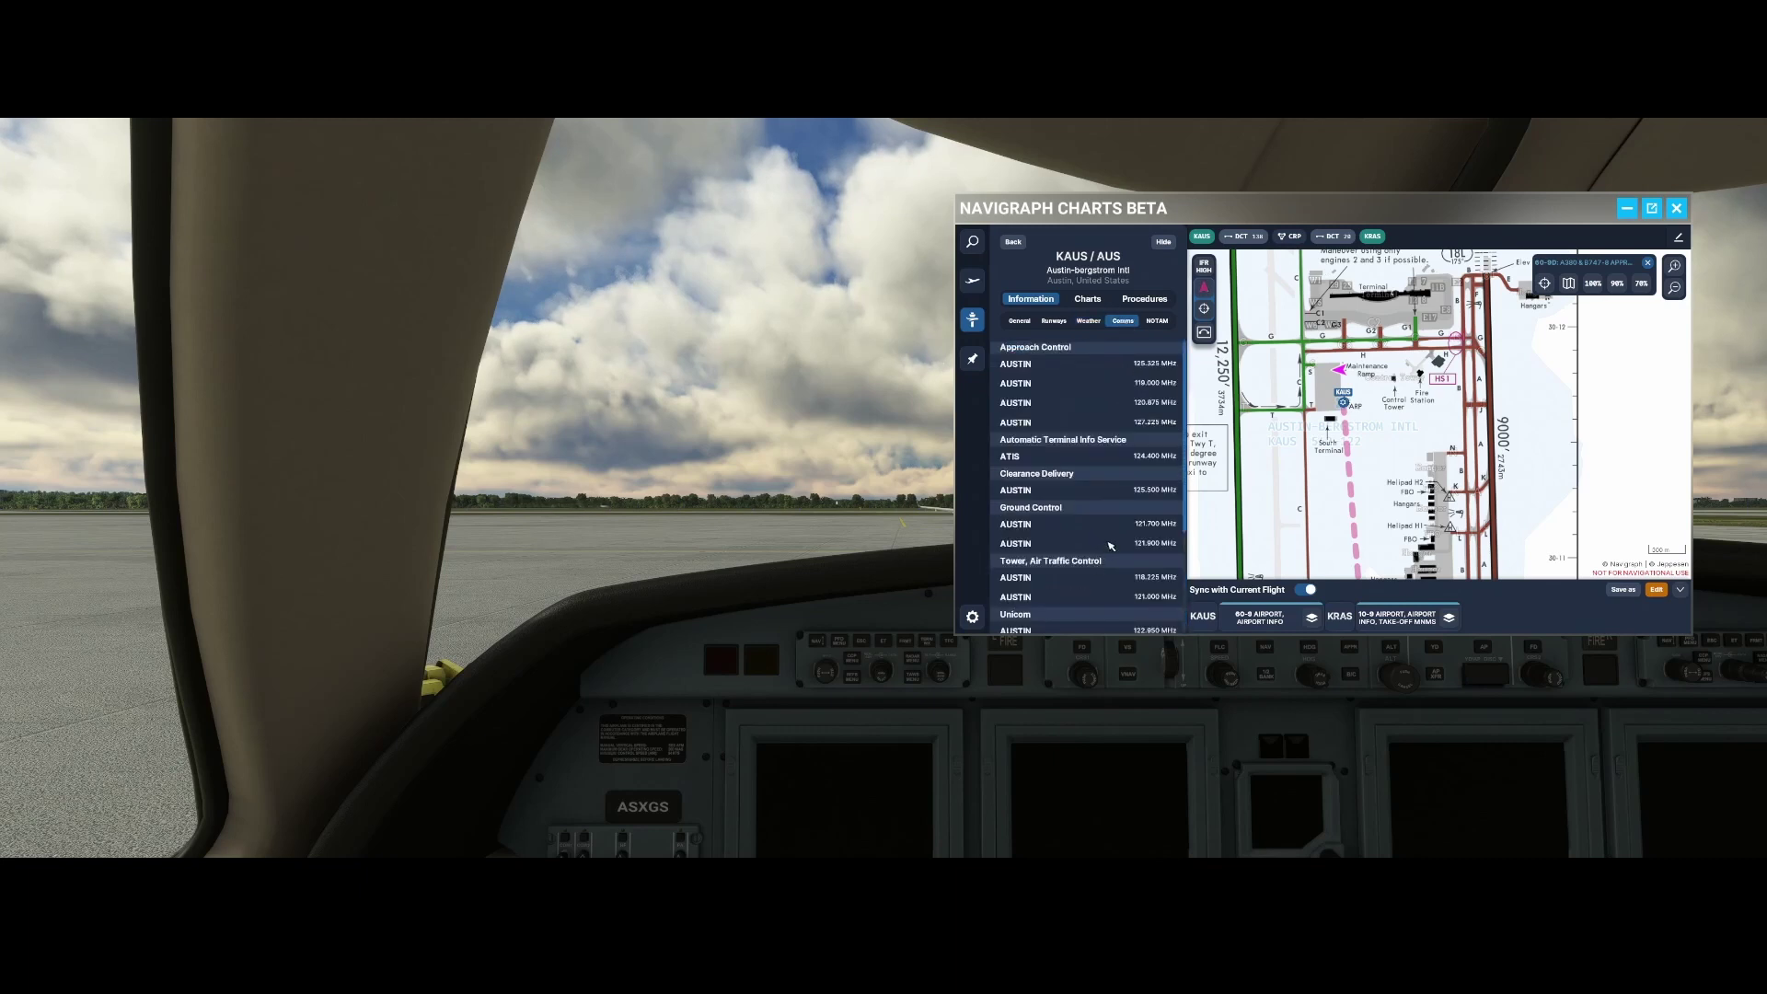
left_click(1154, 322)
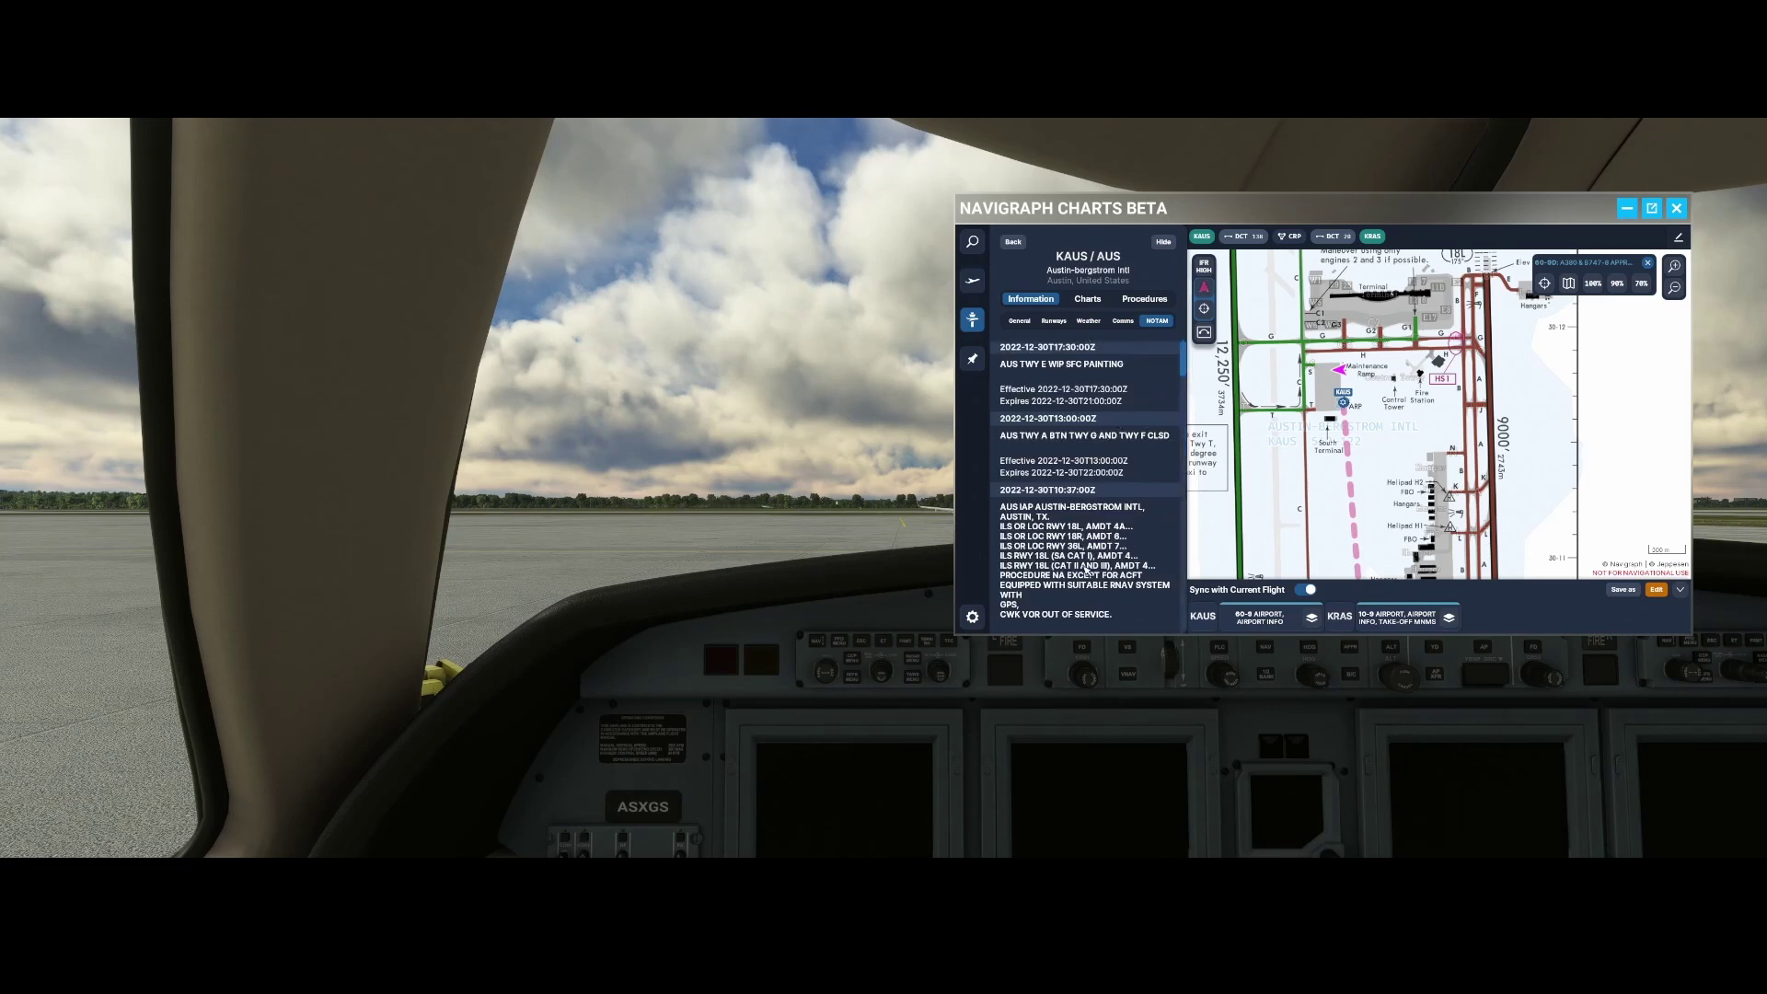
left_click(1088, 300)
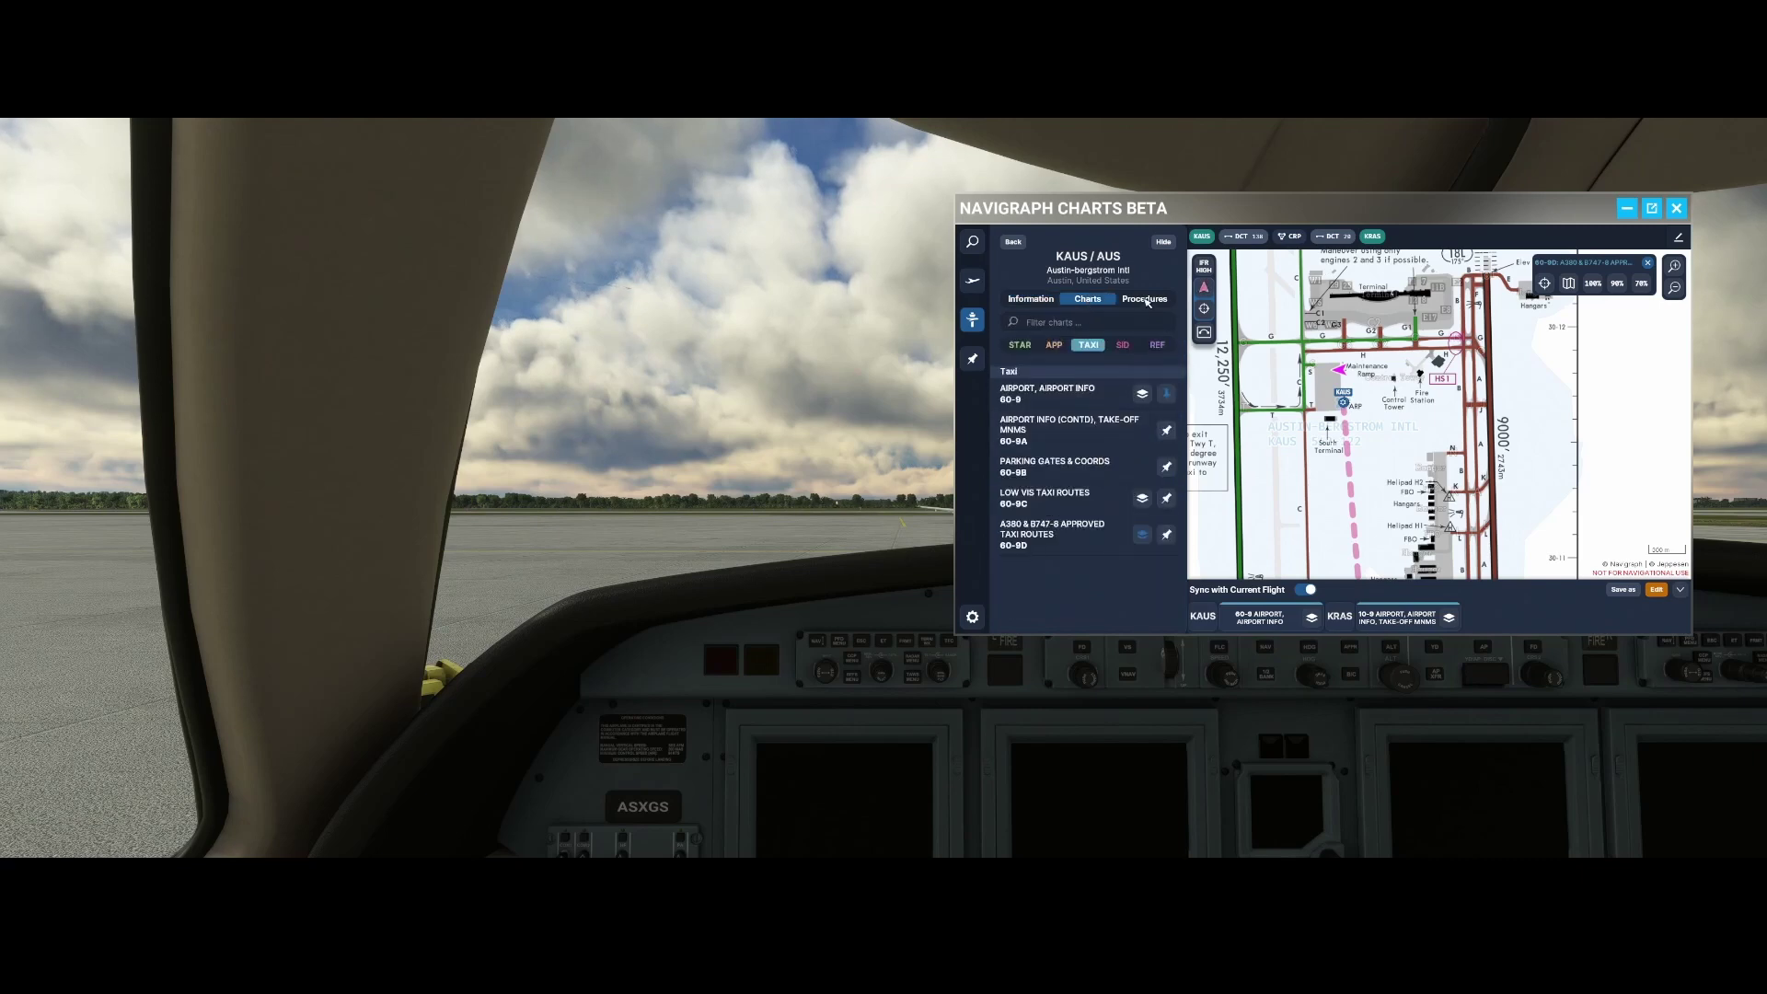
Compare the KAUS departure and arrival procedures on the map, and hide the airport side panel
left_click(1146, 300)
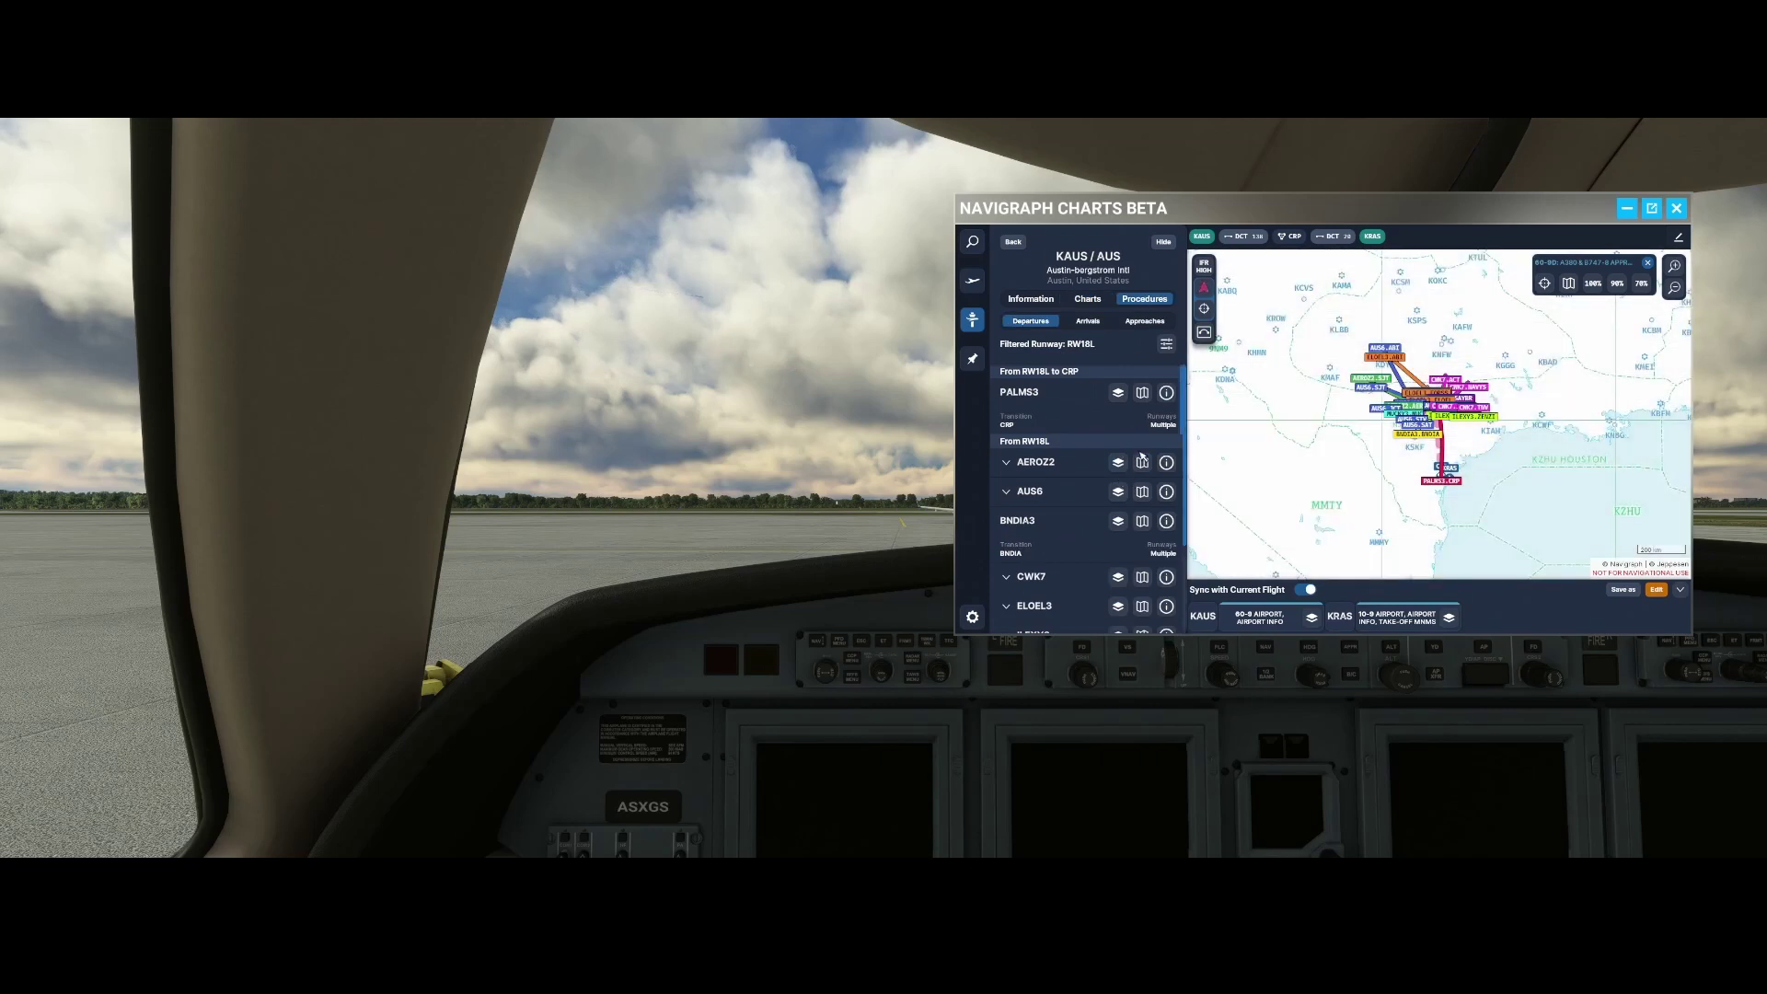
left_click(1091, 322)
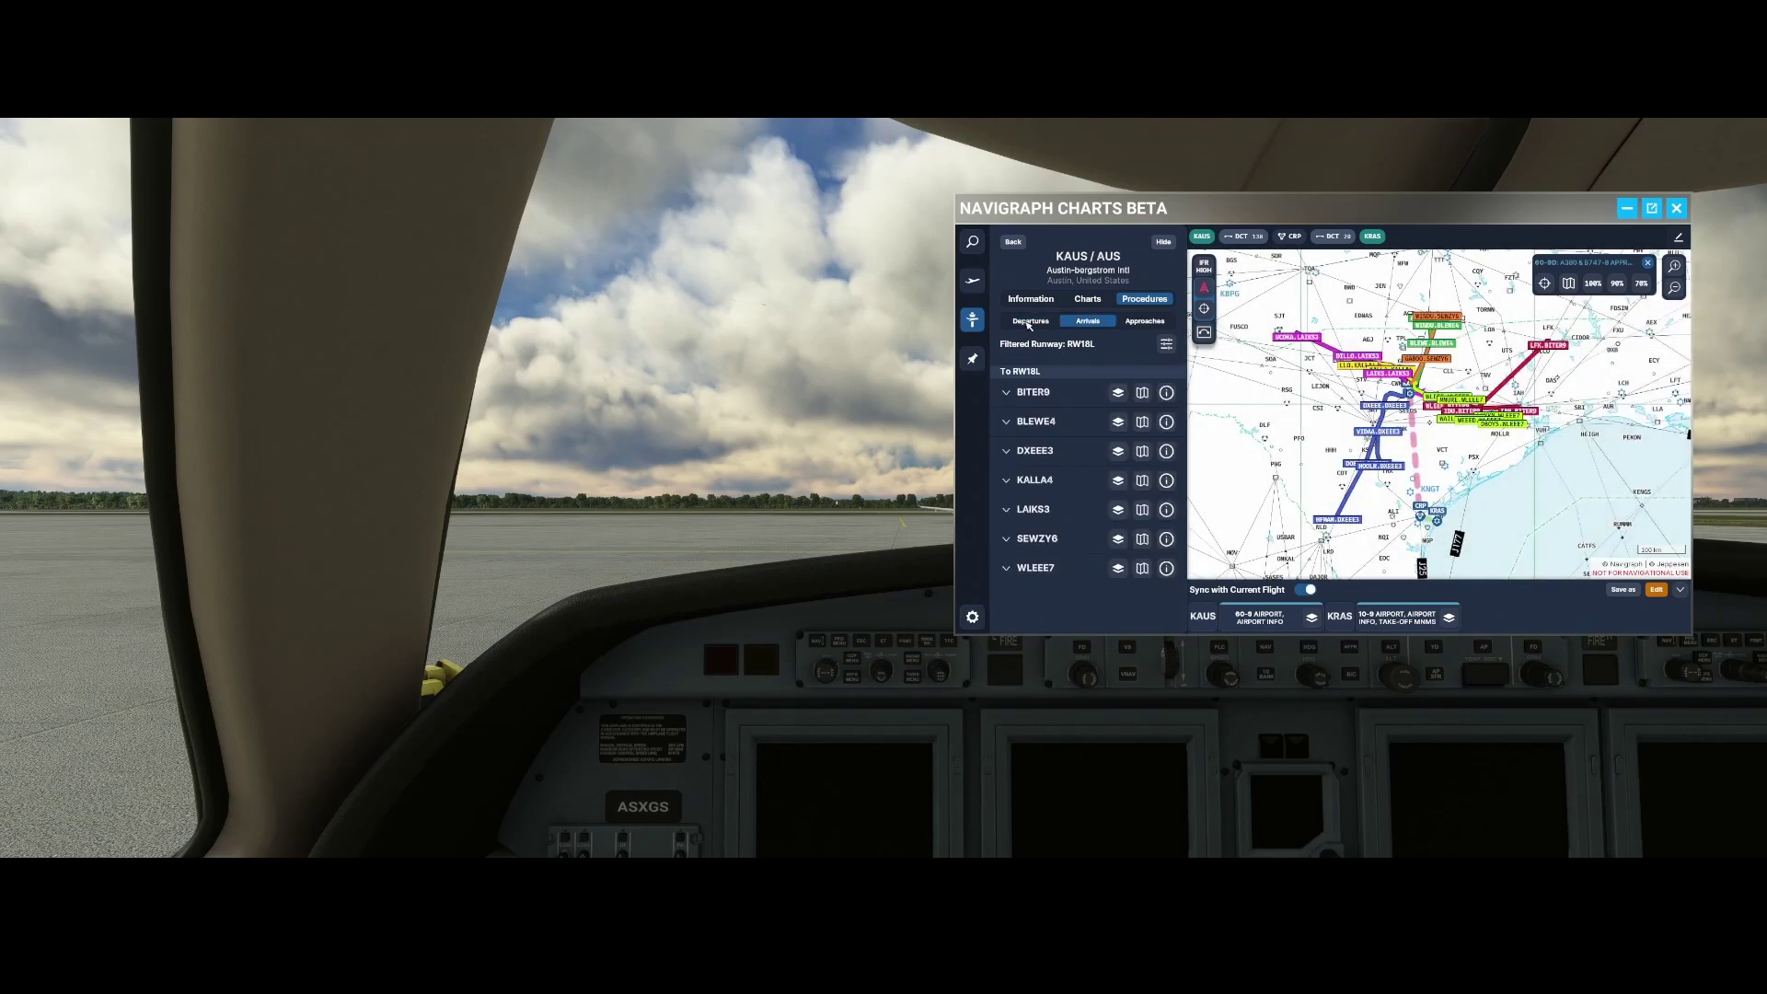
left_click(1029, 322)
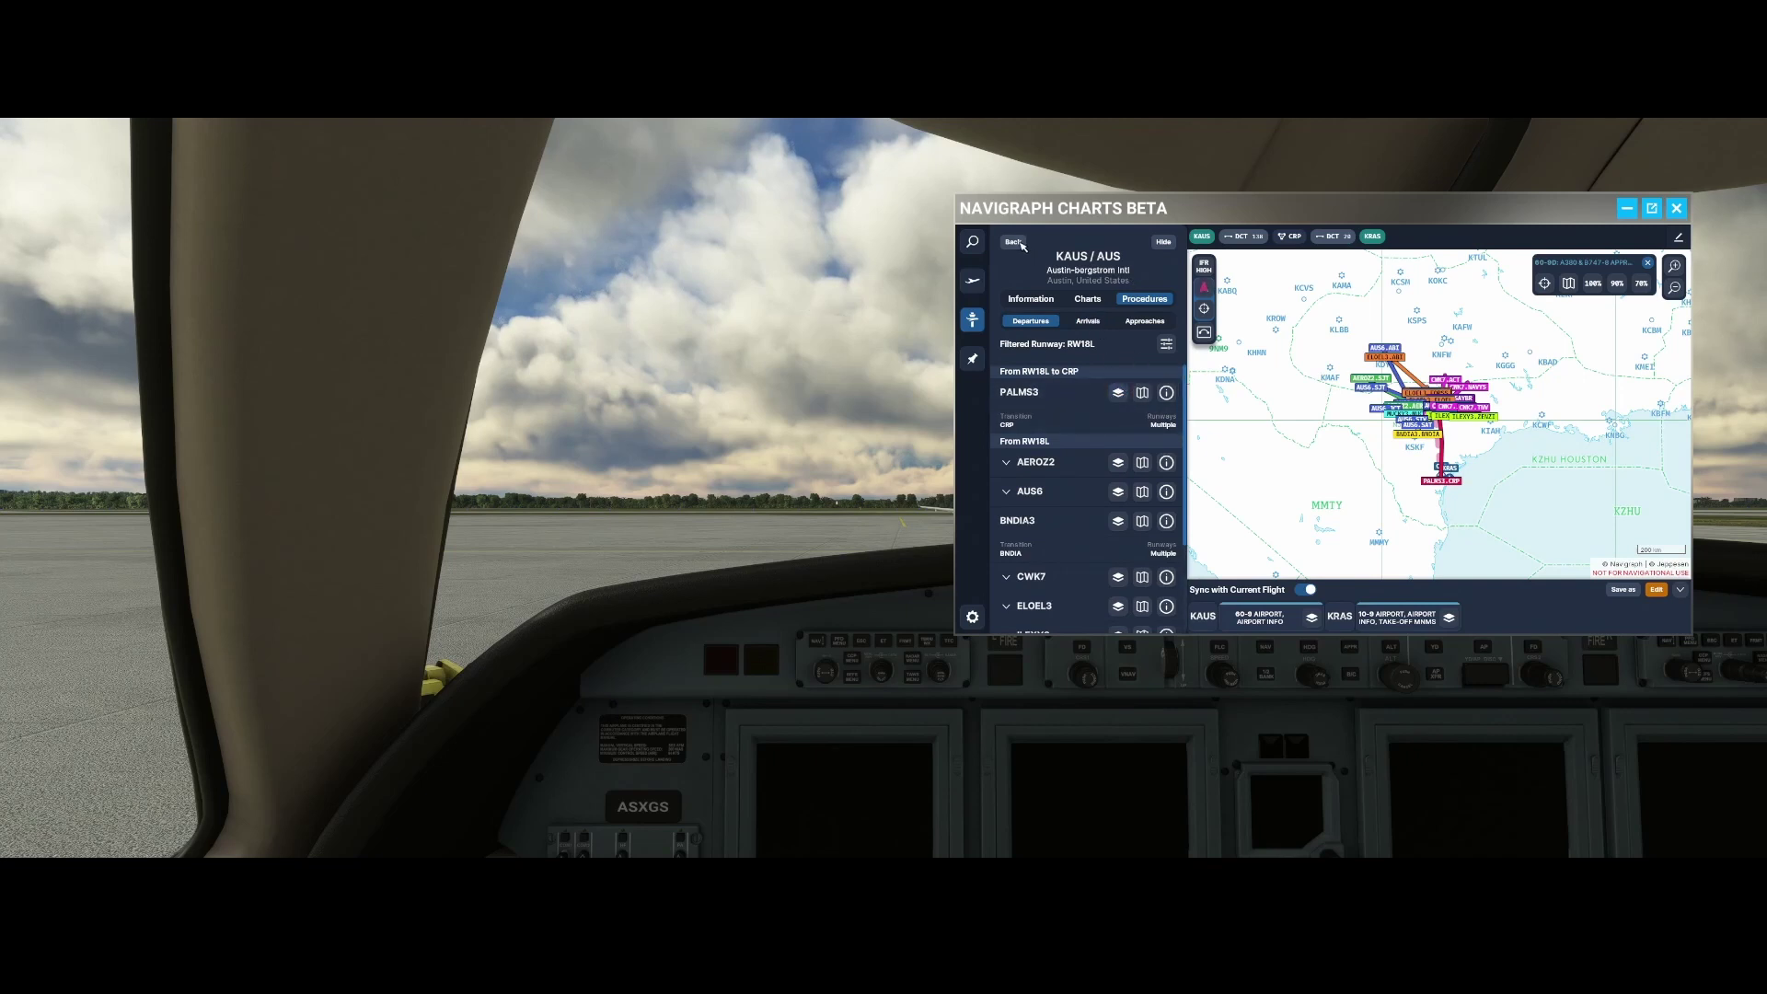
left_click(1164, 244)
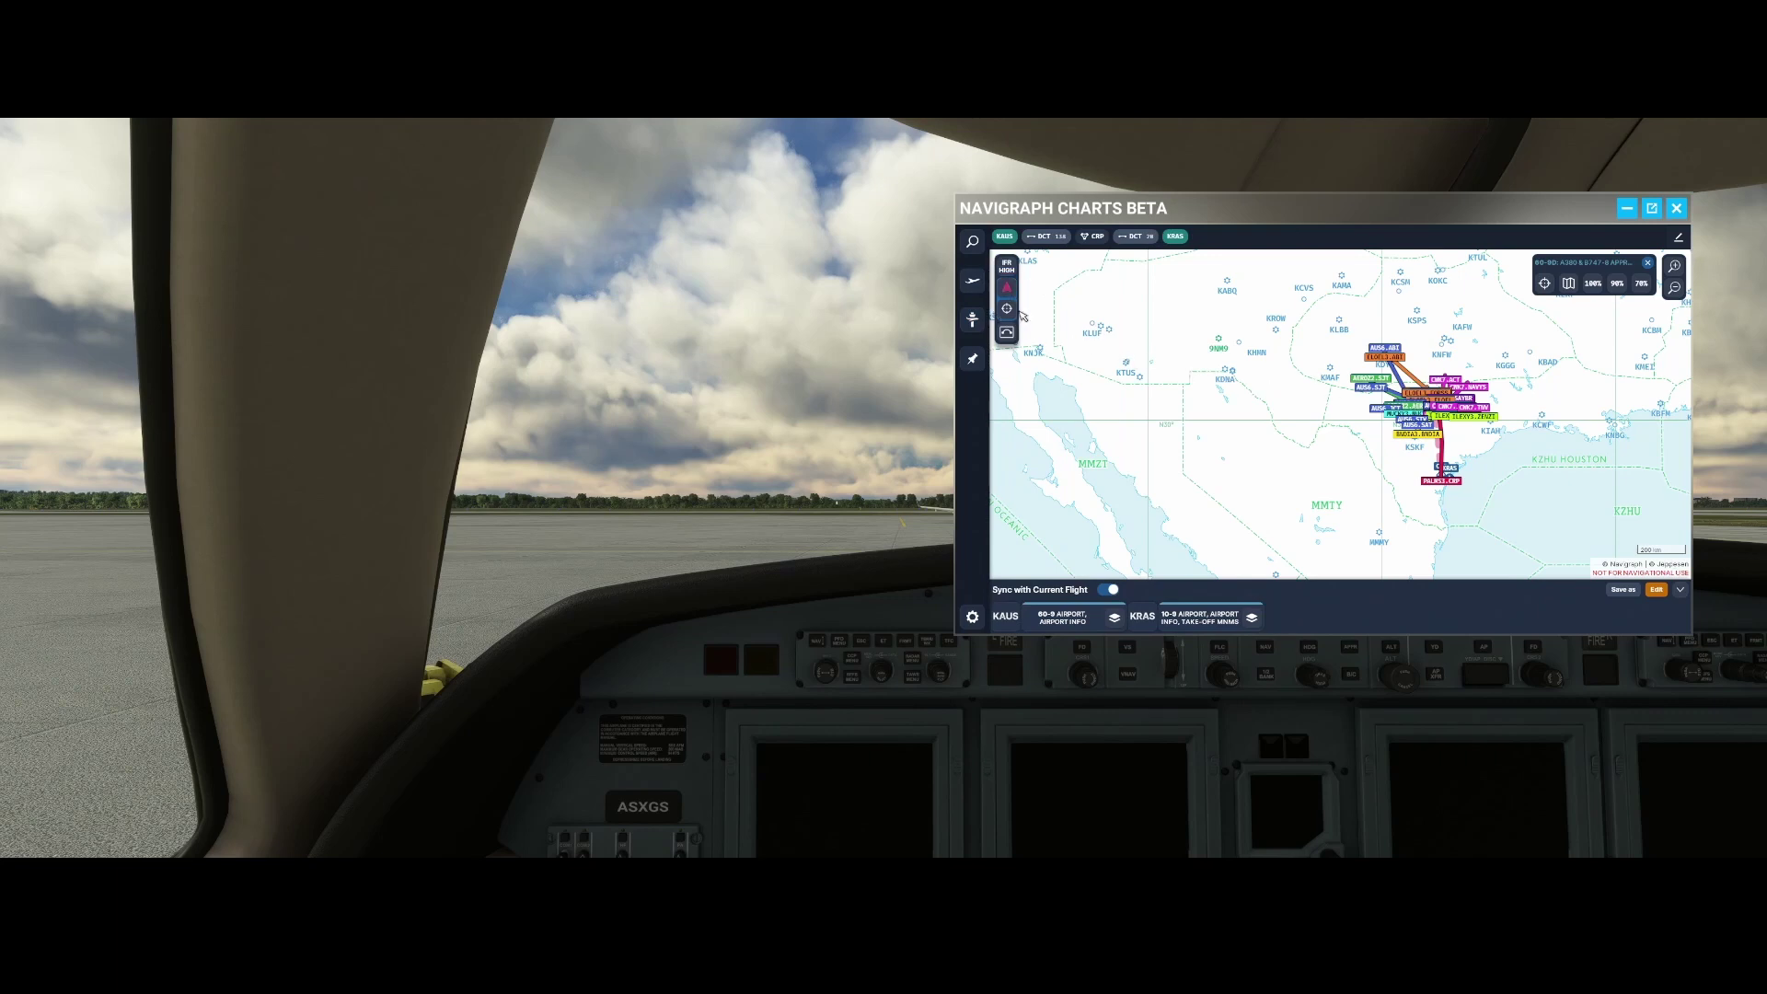
Return from the KAUS procedures to the airports list, and put the pinned KAUS and KRAS charts into edit mode
left_click(974, 321)
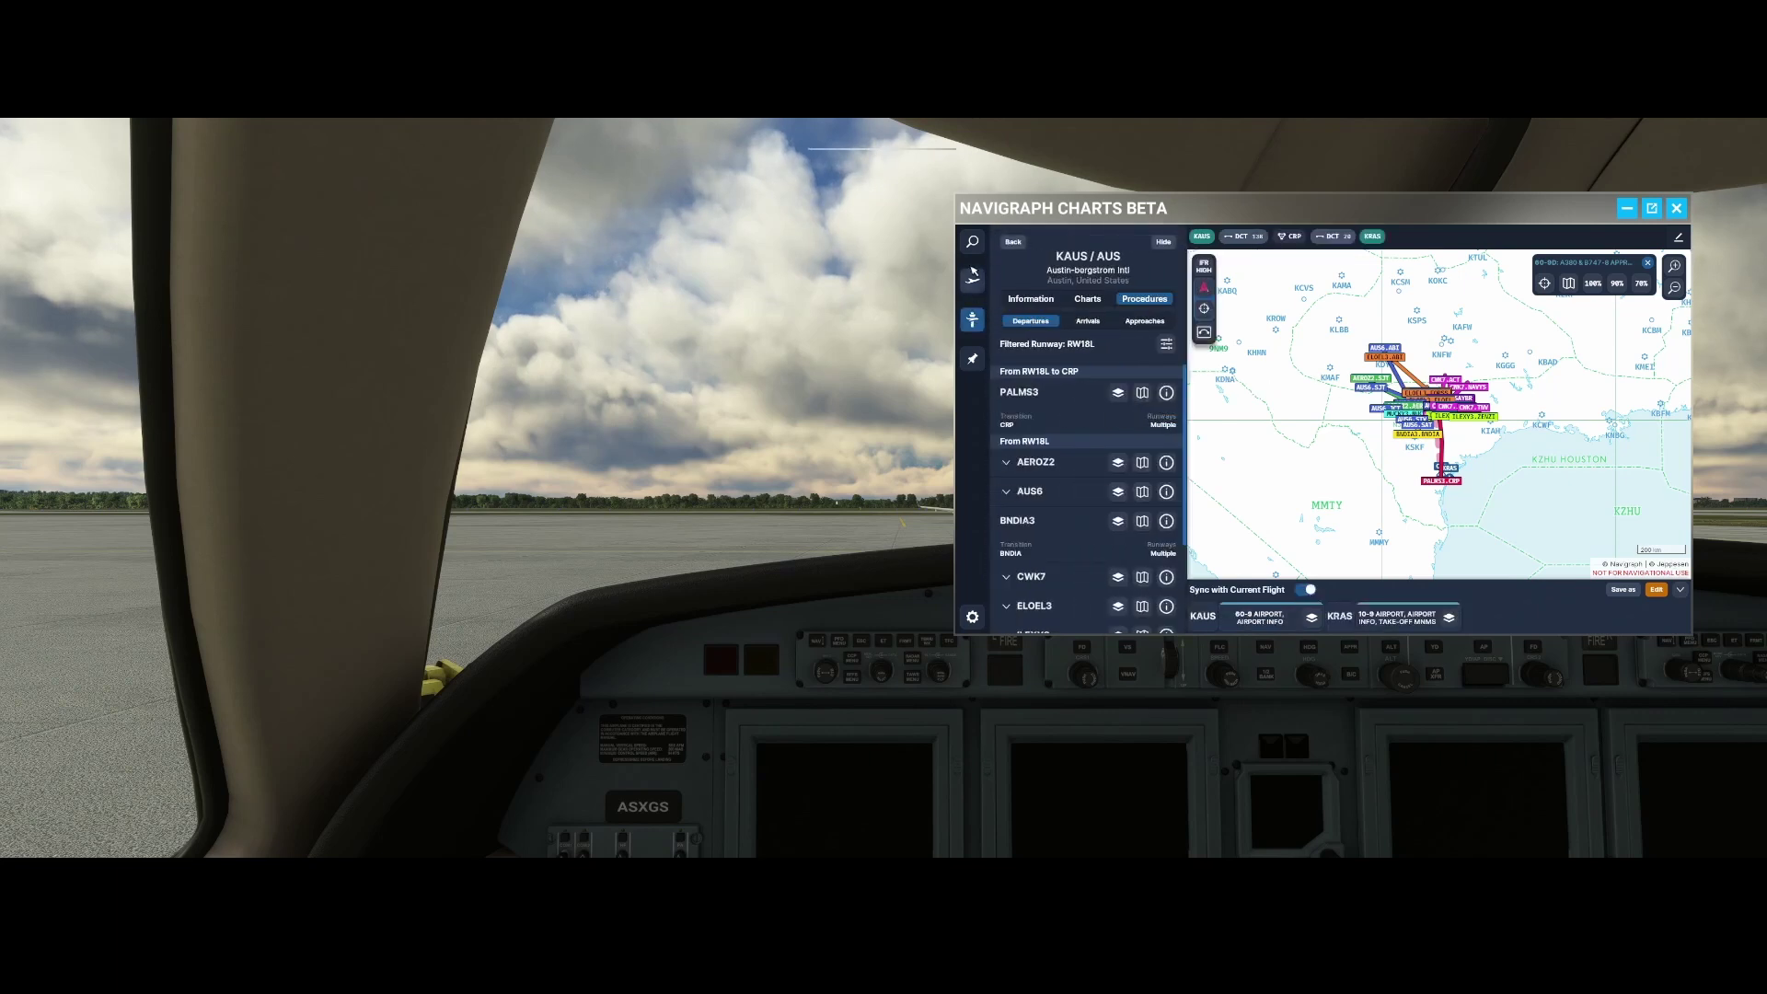
left_click(1018, 244)
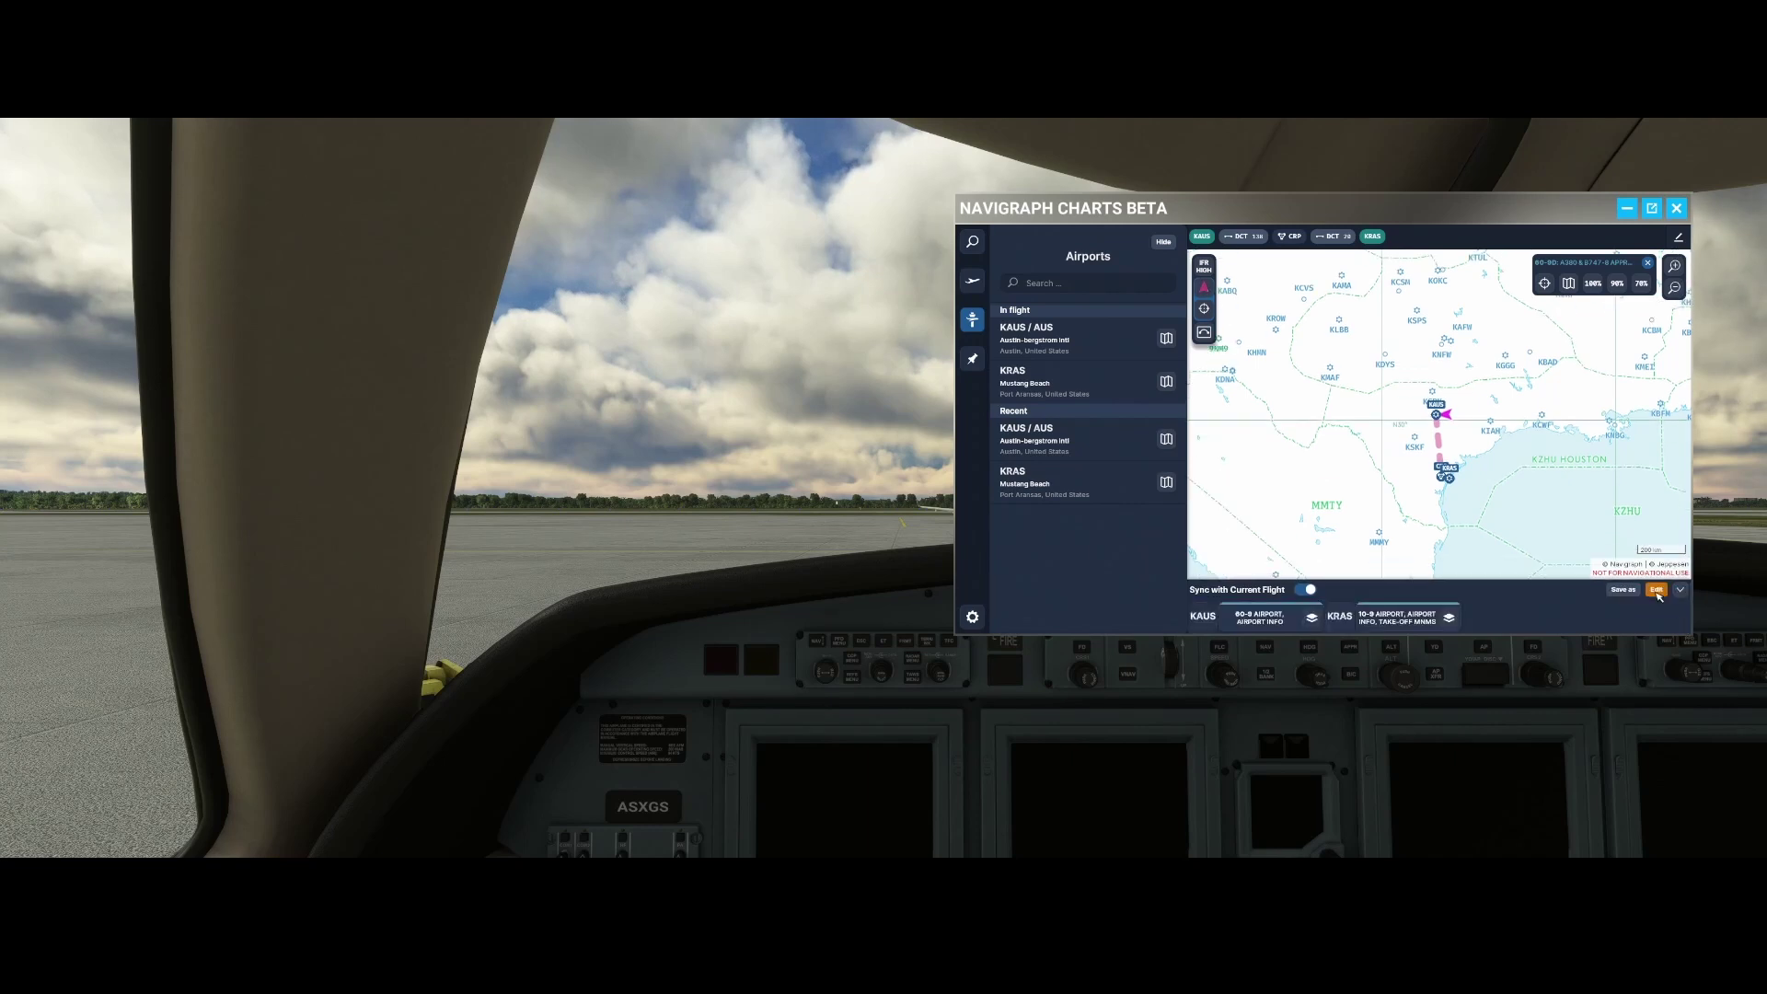
left_click(1656, 590)
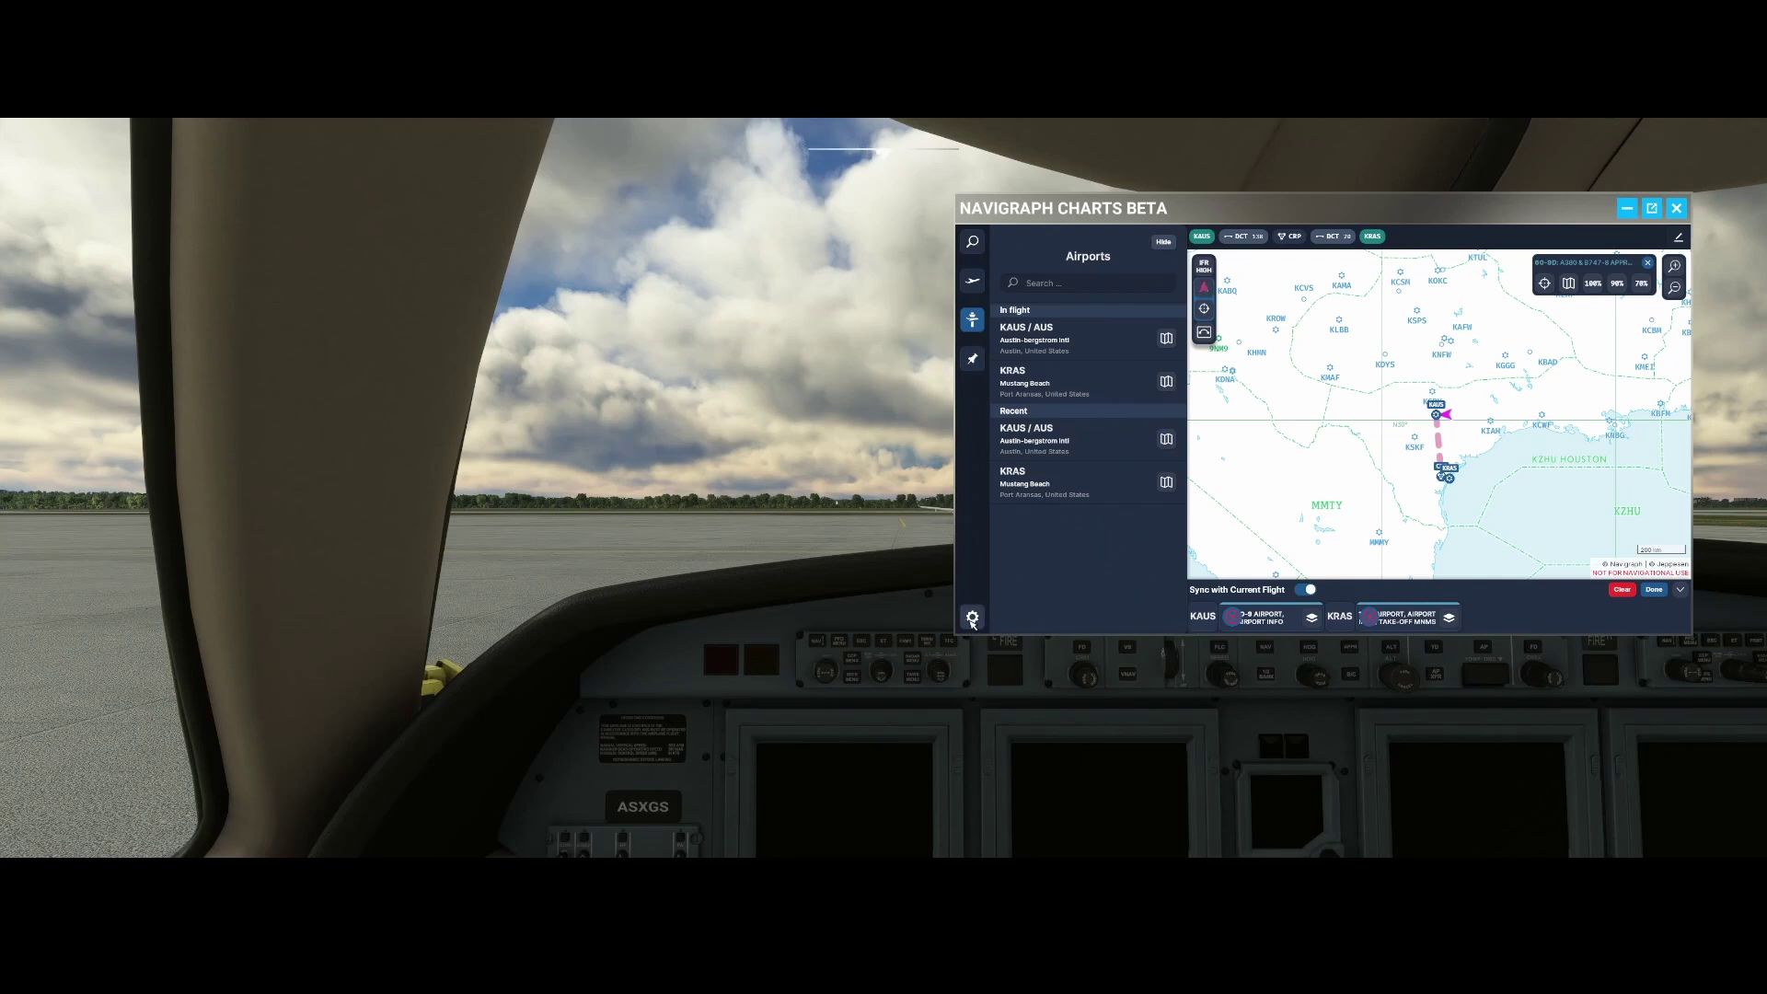
Turn off the virtual keyboard in the settings, and look through the remaining general, map, moving map and chart options
left_click(972, 616)
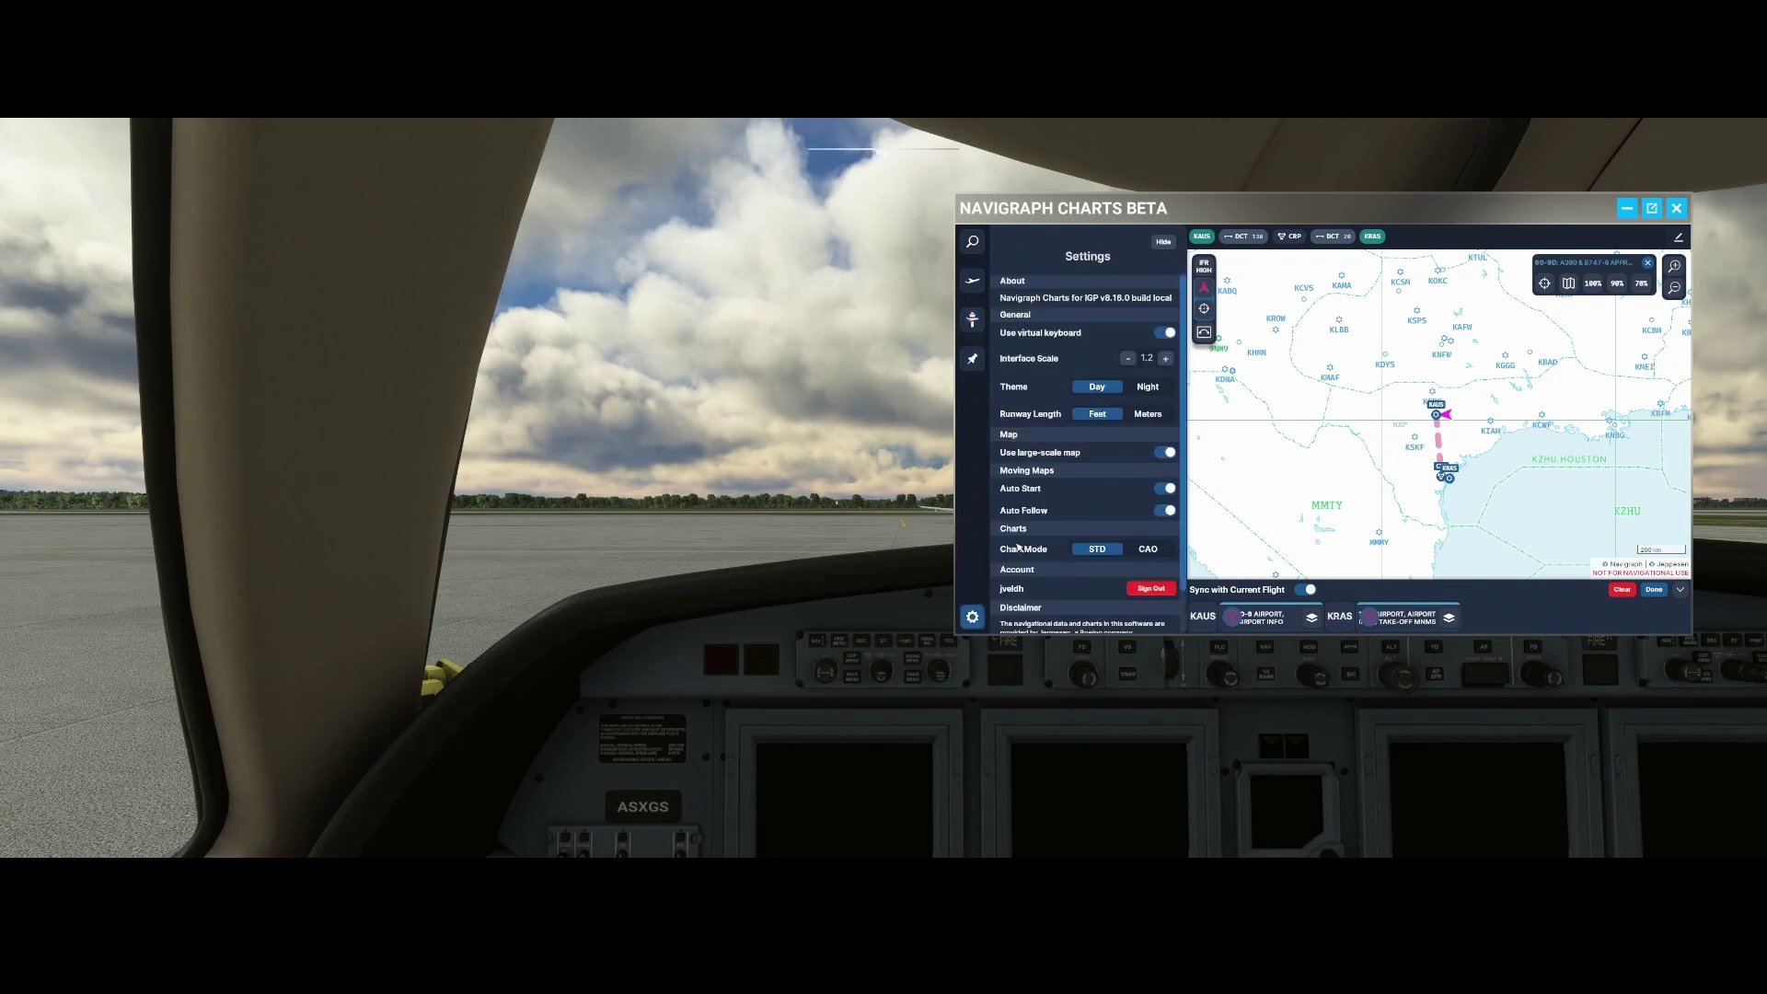
left_click(1167, 333)
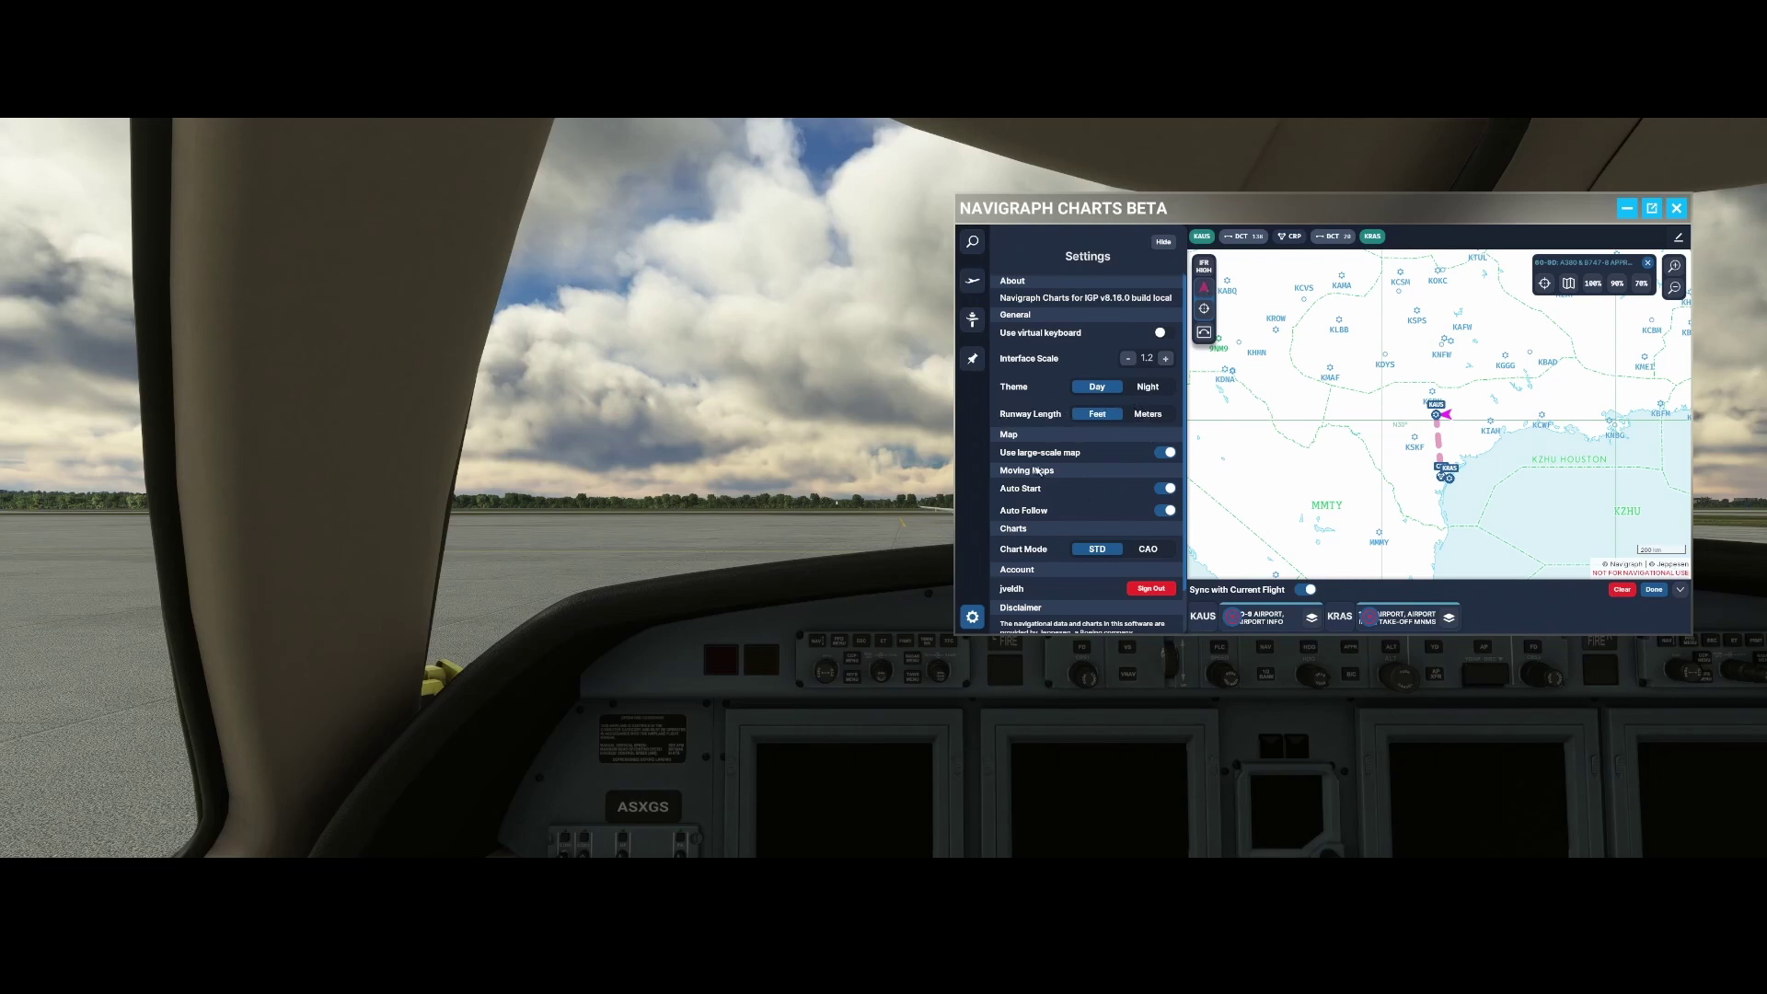
scroll(1068, 474, "down", 1)
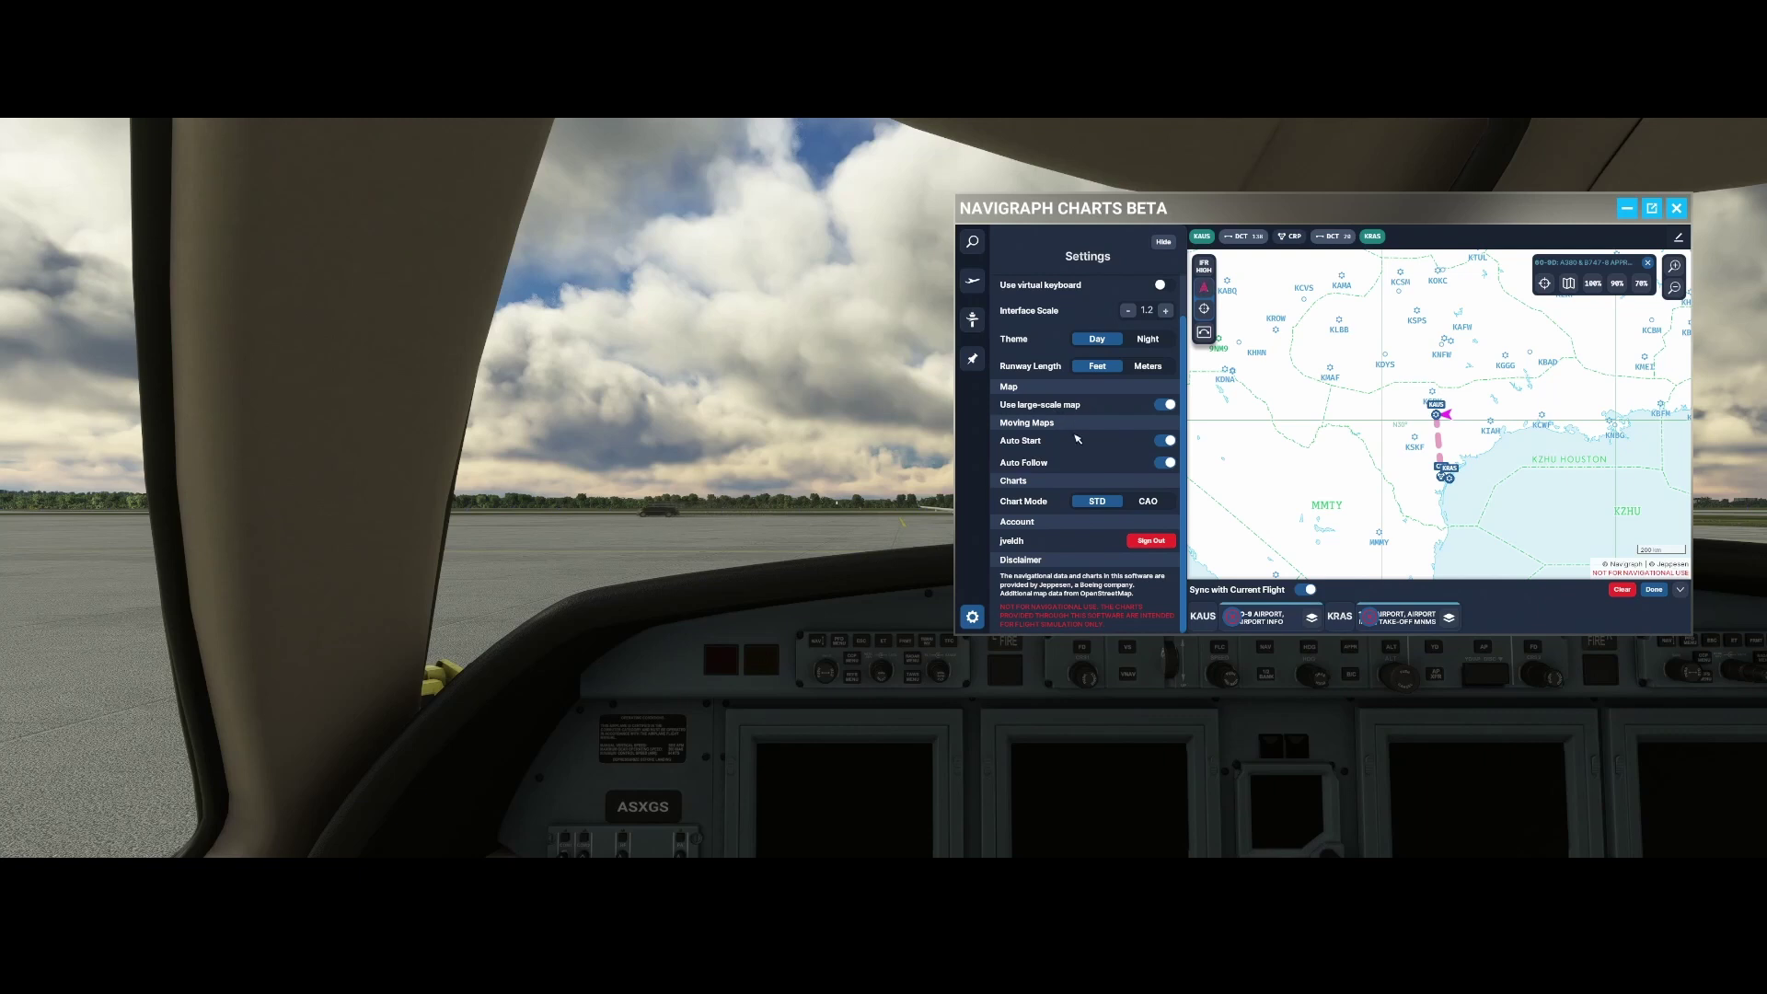
scroll(1071, 423, "up", 1)
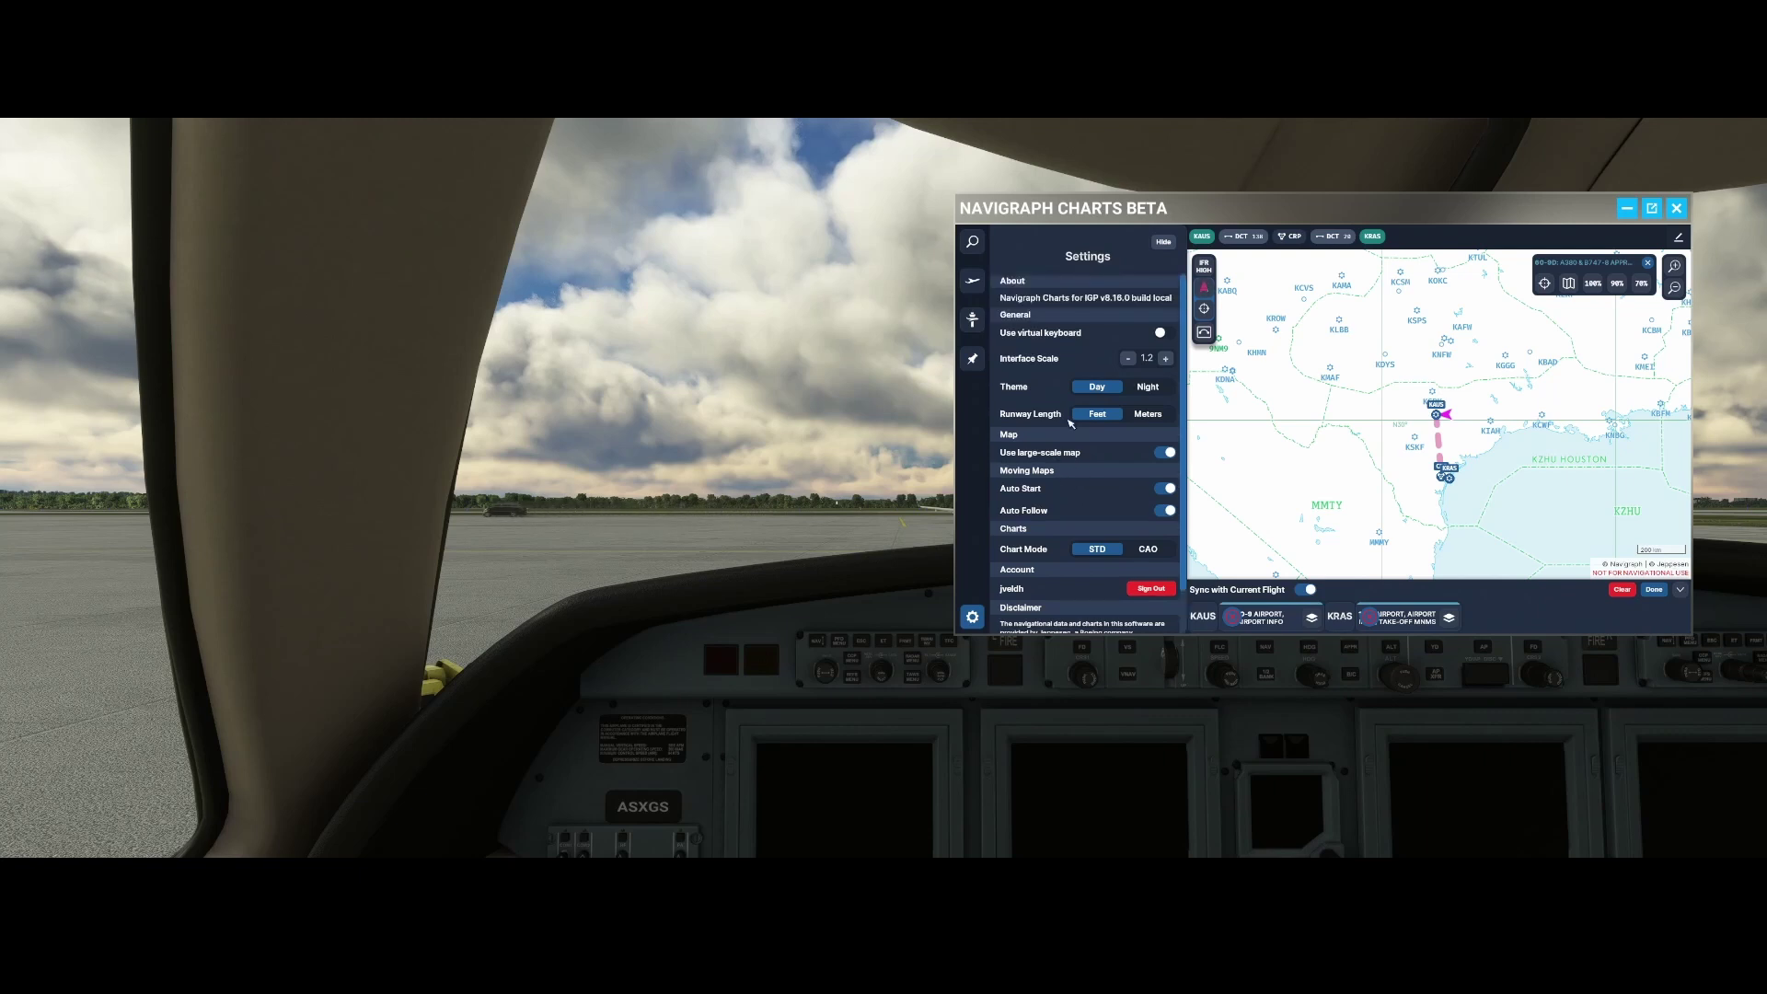